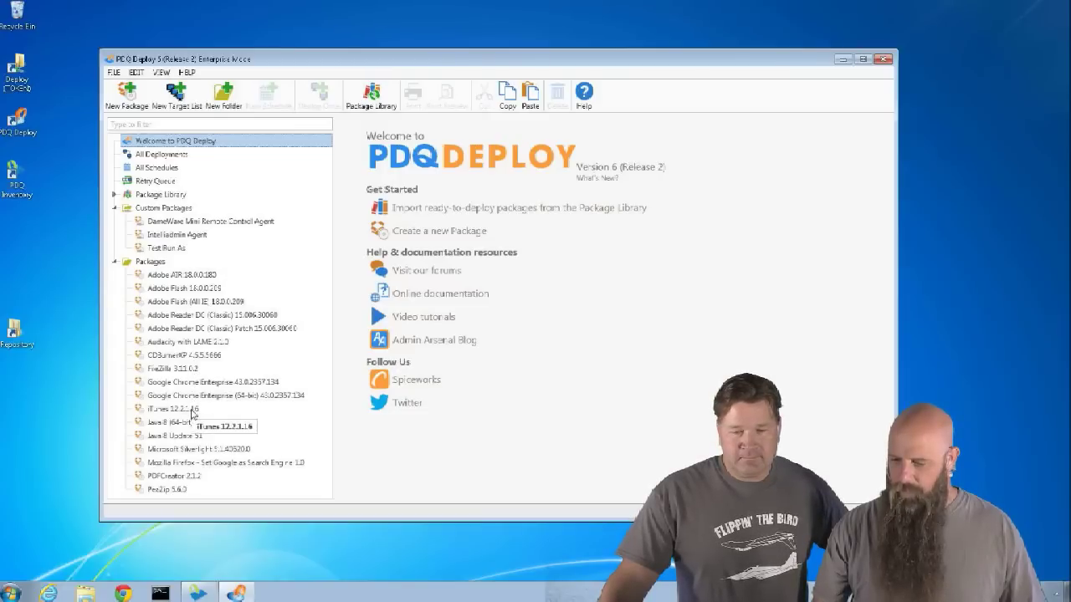
# Open the iTunes 12.2.1.16 package and review the Install iTunes (32-bit) step's conditions, including its architecture choices, and its details.
pyautogui.doubleClick(192, 409)
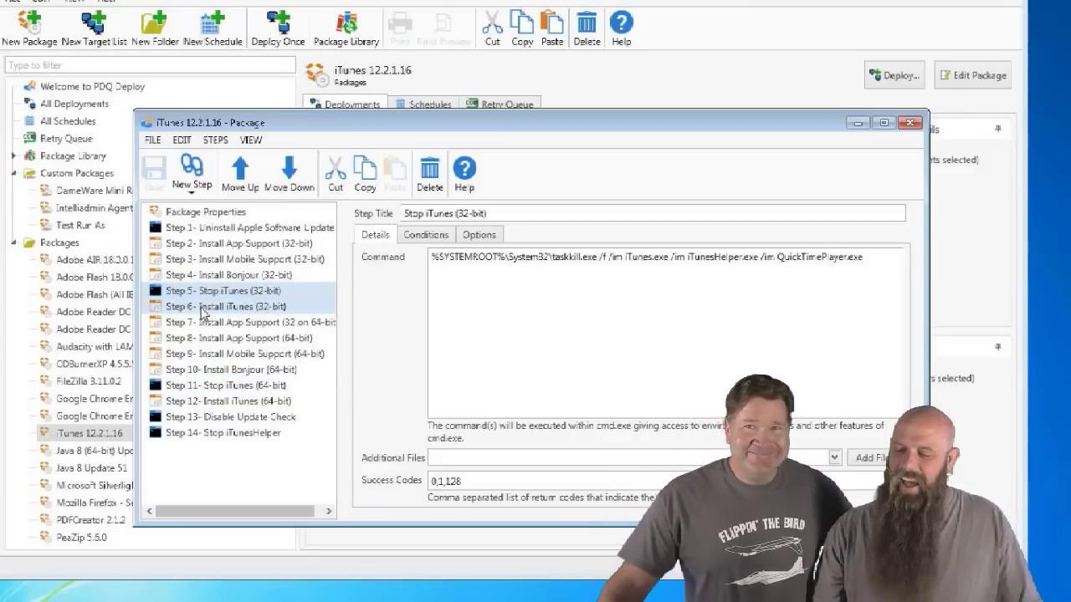
pyautogui.click(207, 309)
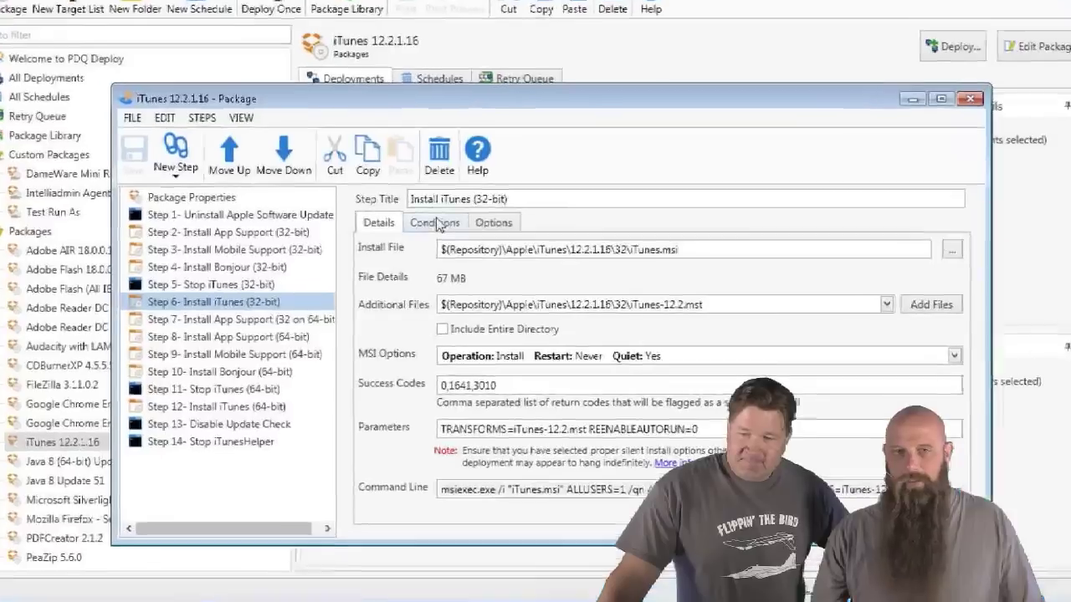
pyautogui.click(426, 234)
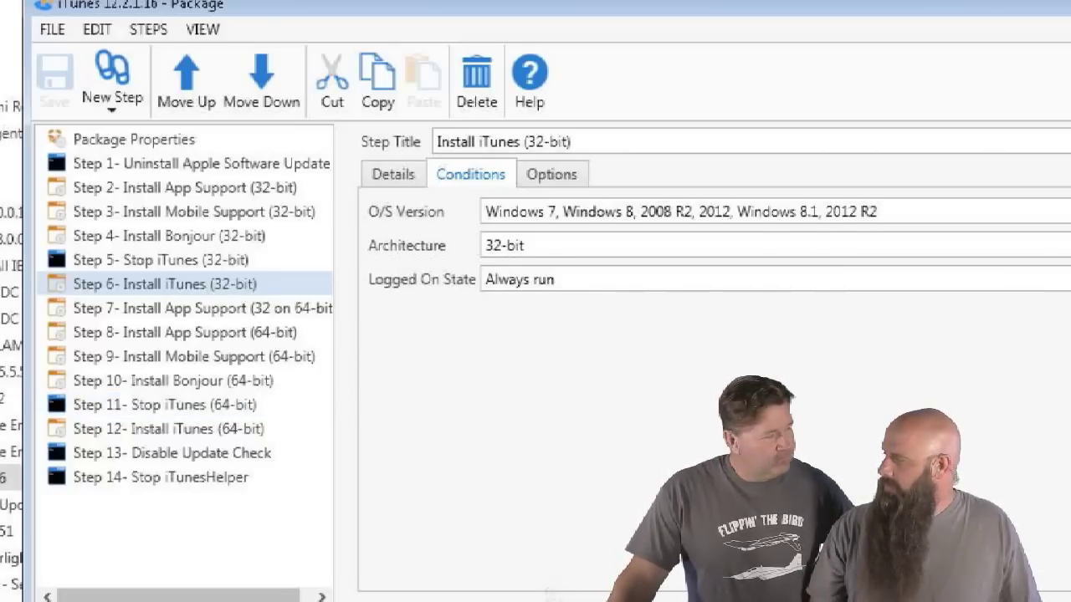
pyautogui.click(1068, 246)
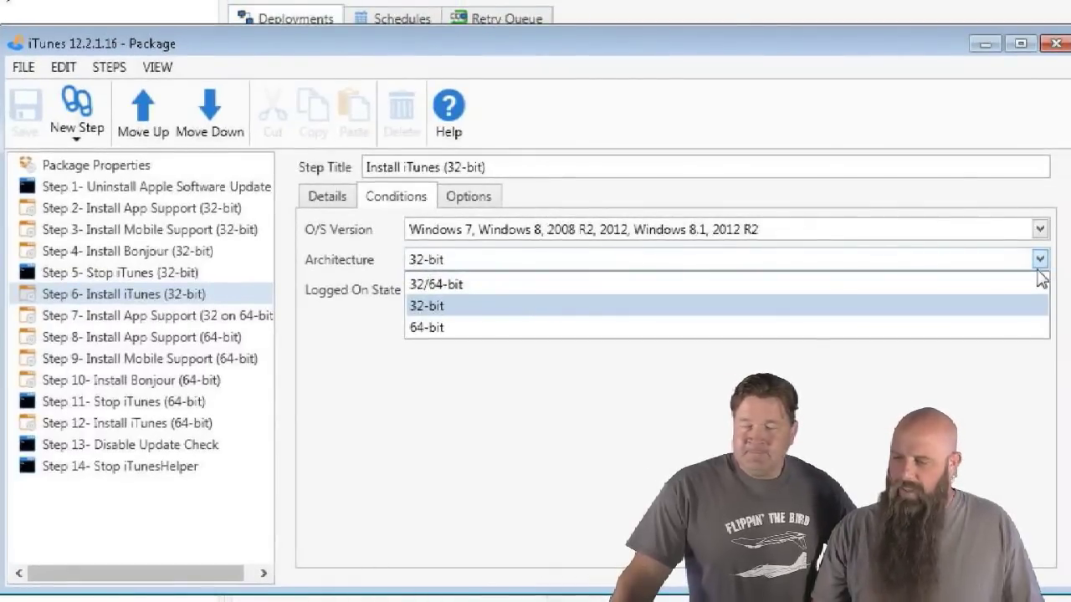
pyautogui.click(872, 107)
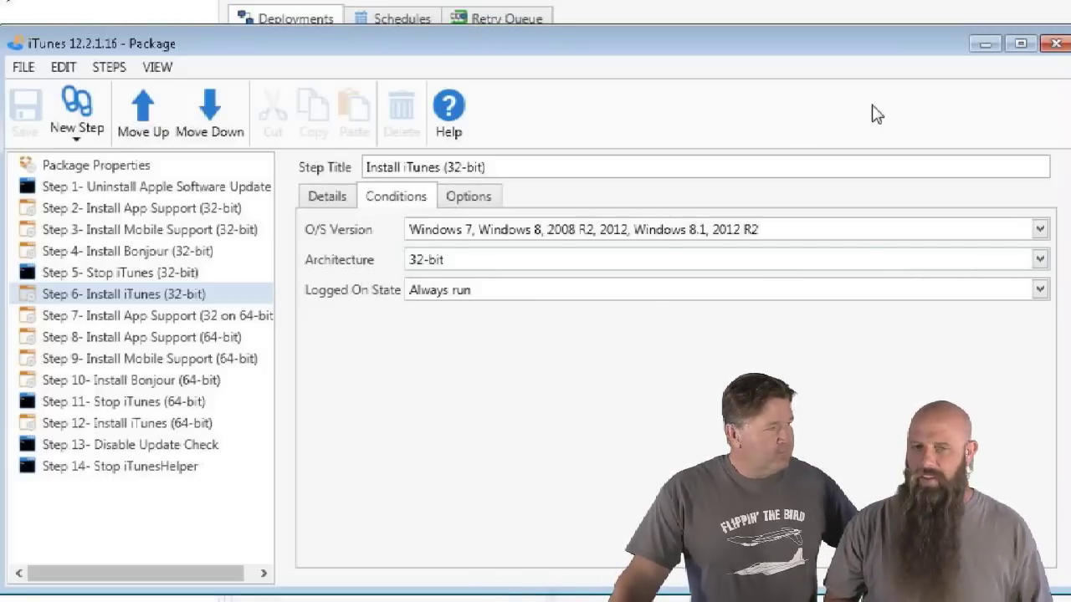
pyautogui.click(323, 197)
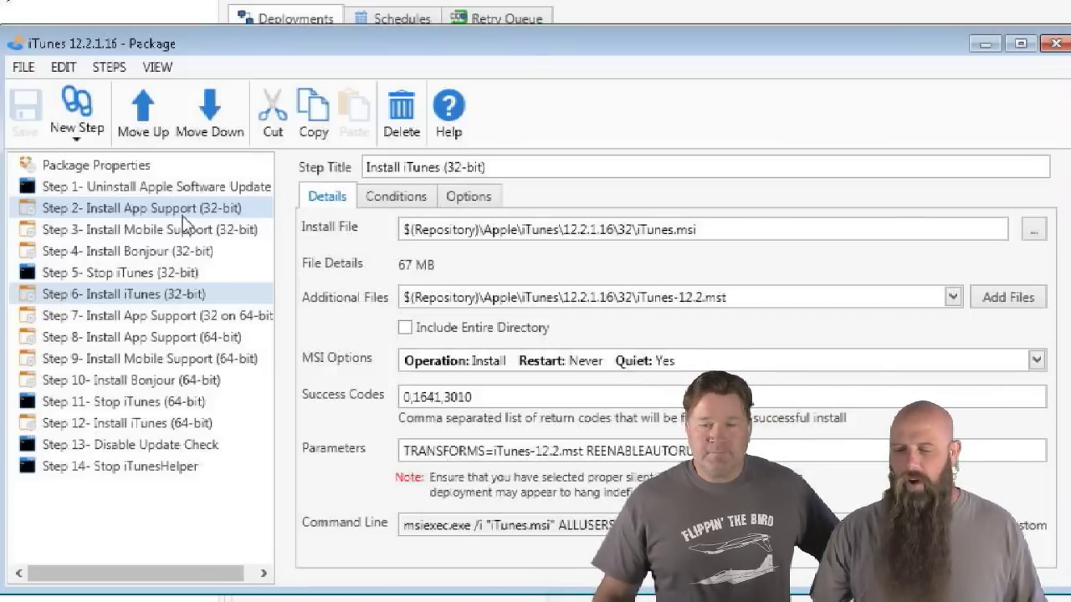
# Review the Uninstall Apple Software Update step's conditions and its selected O/S versions, and close the iTunes package.
pyautogui.click(132, 187)
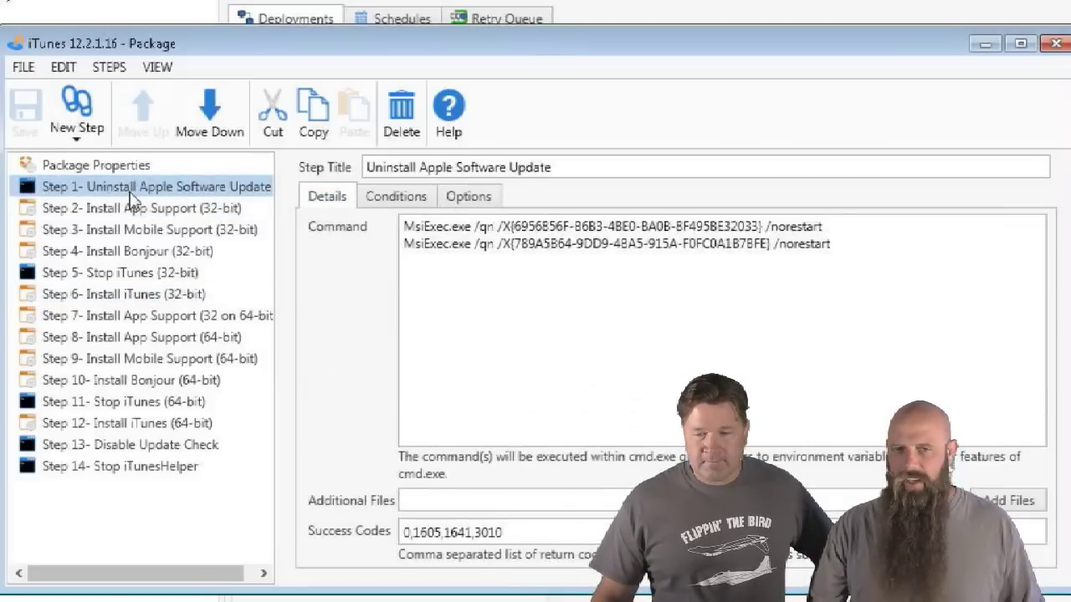
pyautogui.click(408, 198)
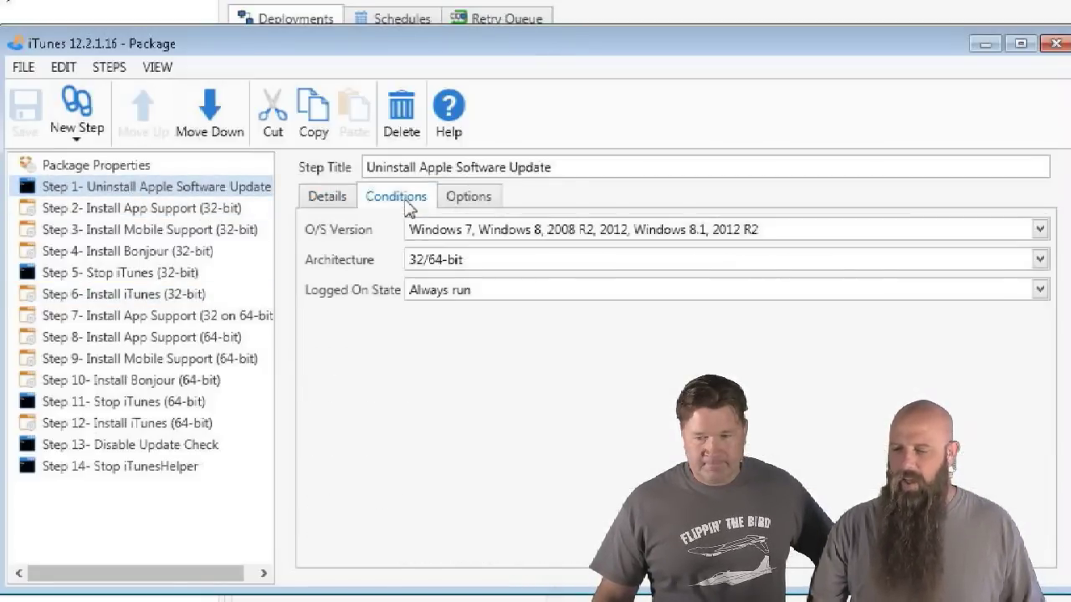
pyautogui.click(422, 235)
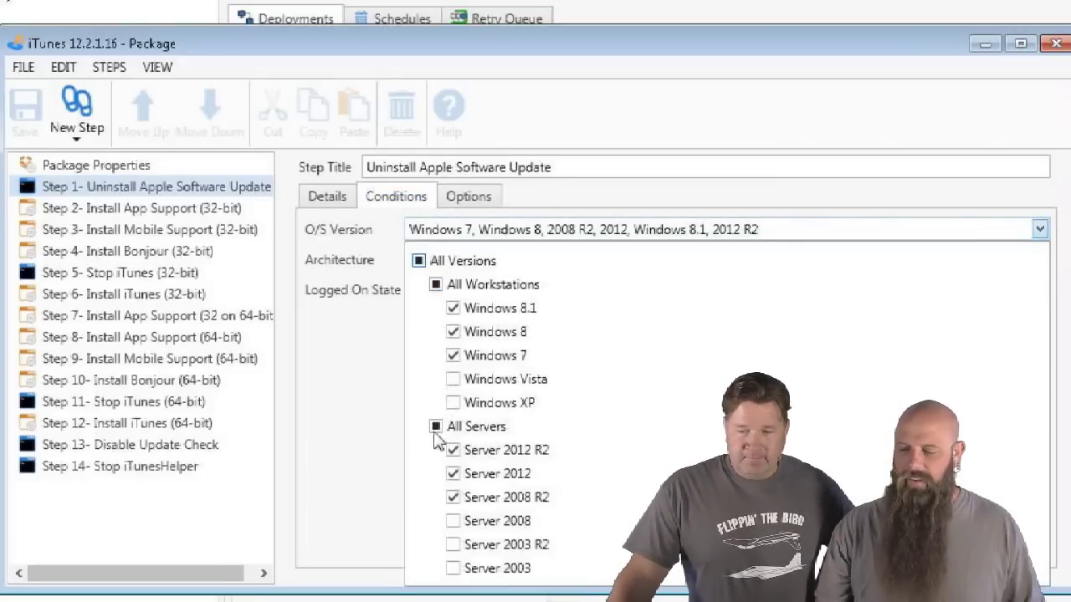
pyautogui.click(341, 370)
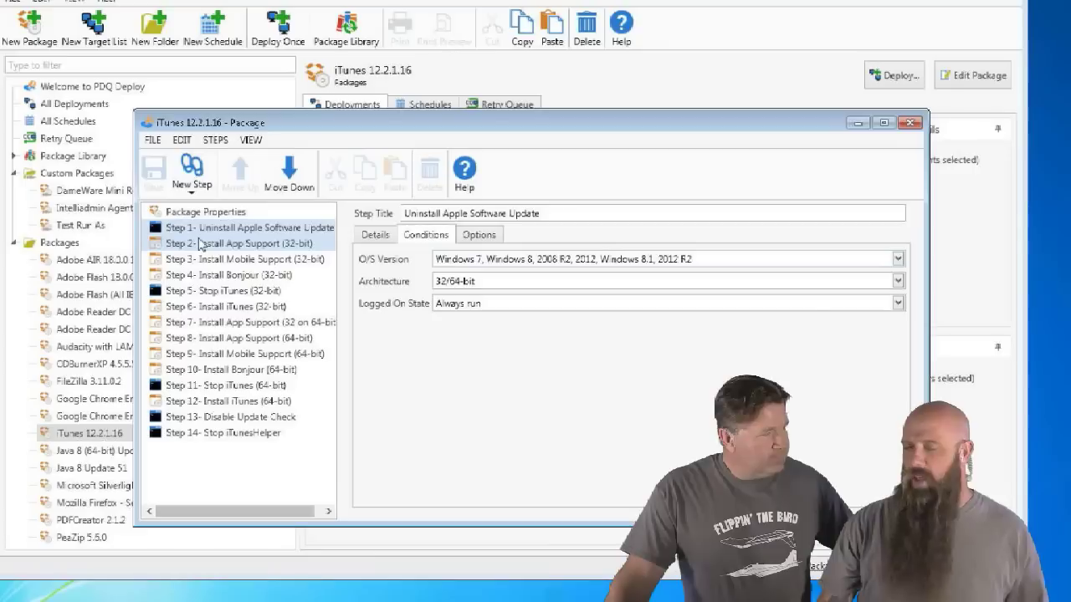
pyautogui.click(911, 124)
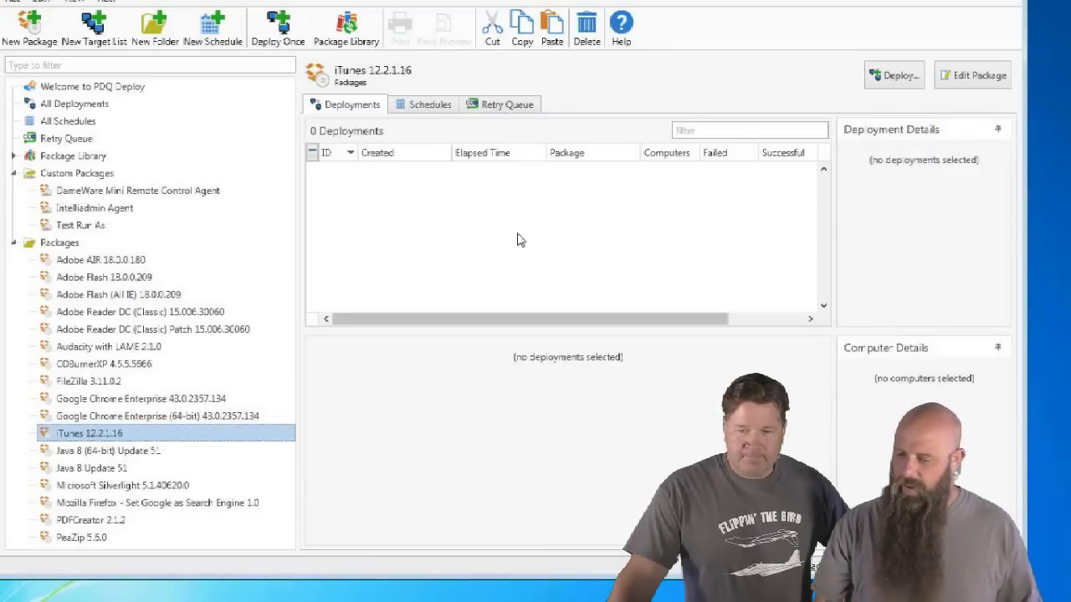
# Deploy the iTunes 12.2.1.16 package once to the computers v32-01 and costanza.
pyautogui.hotkey('ctrl', 'd')
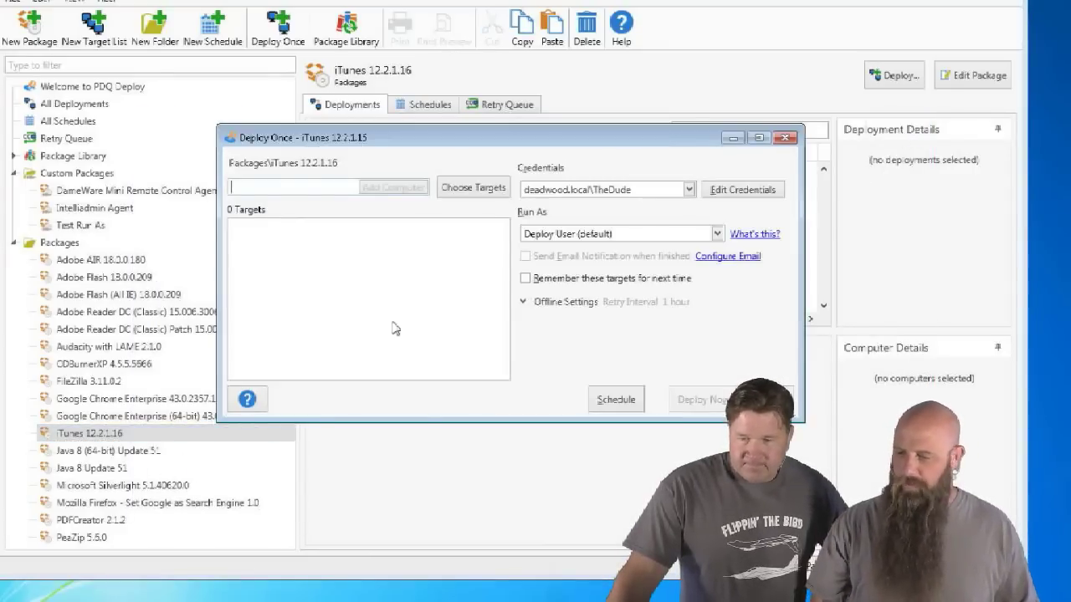
pyautogui.write('v32-5')
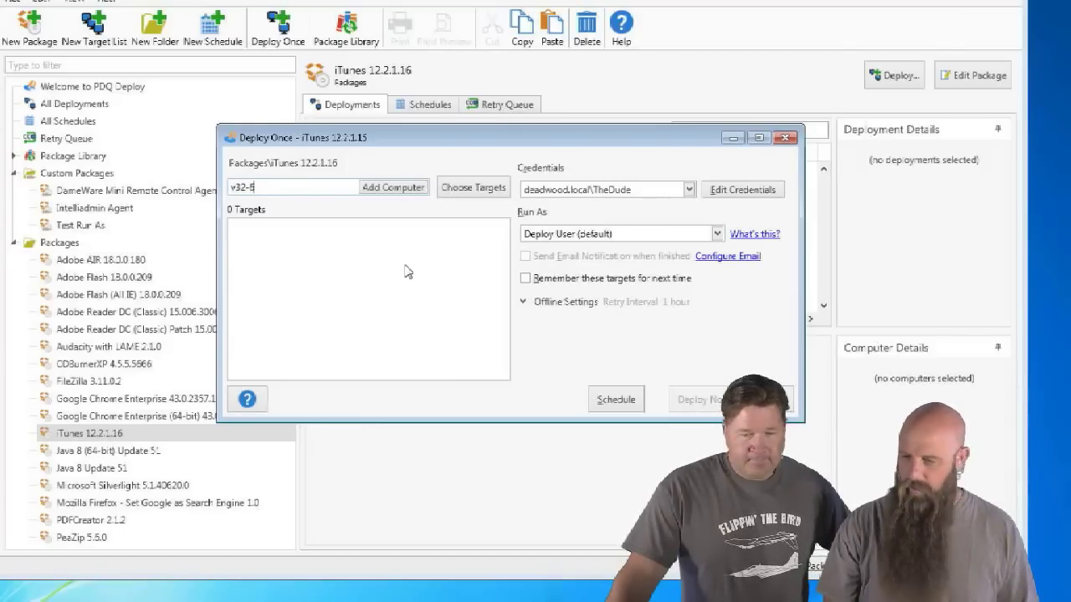
pyautogui.press('BackSpace')
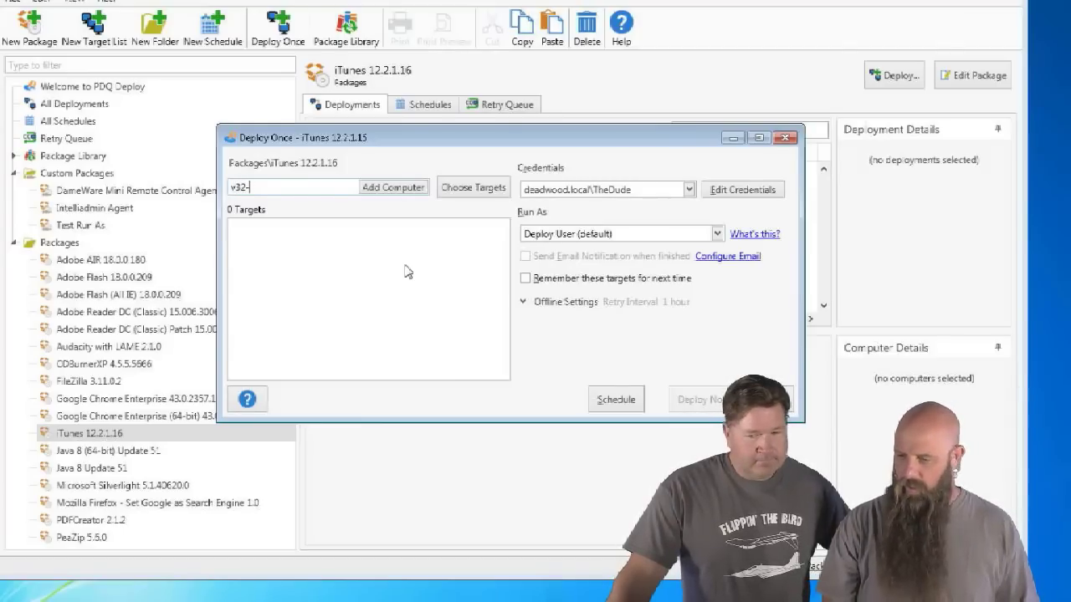
pyautogui.write('01')
pyautogui.press('Return')
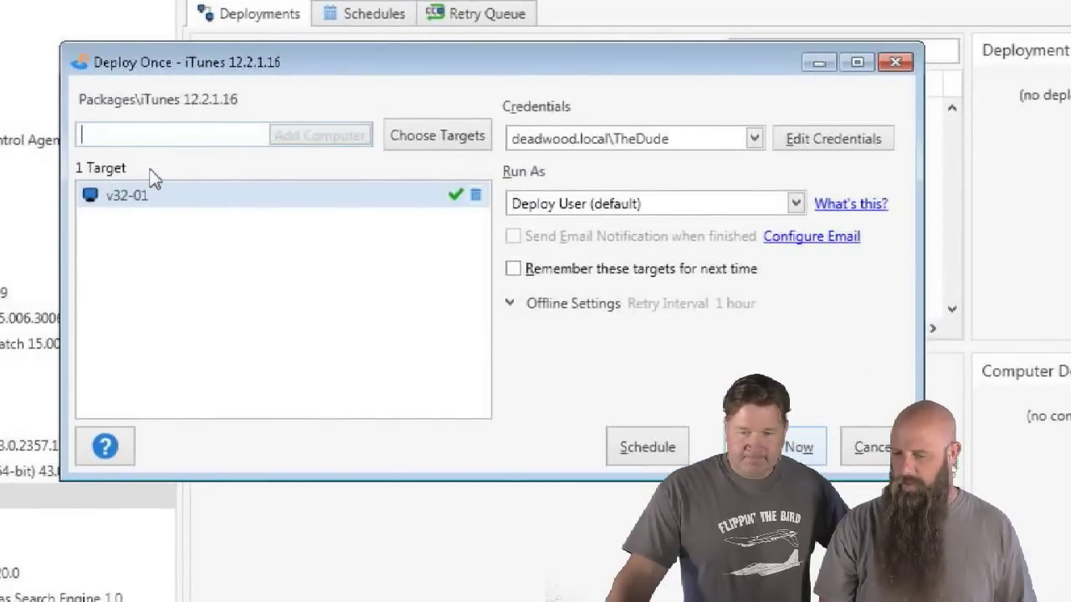
pyautogui.write('costanza')
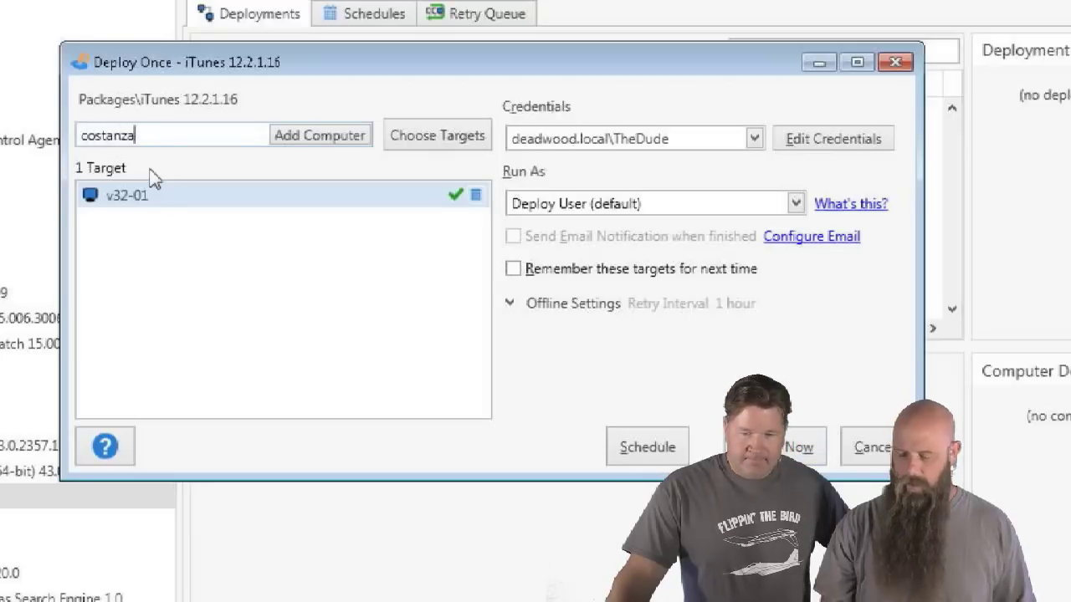
pyautogui.press('Return')
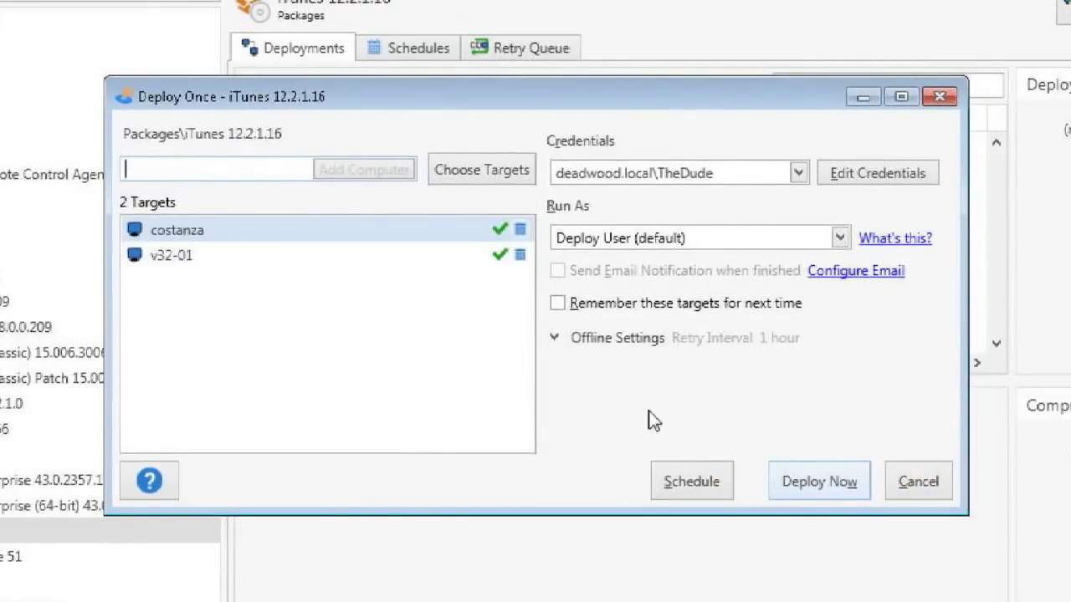
pyautogui.click(818, 483)
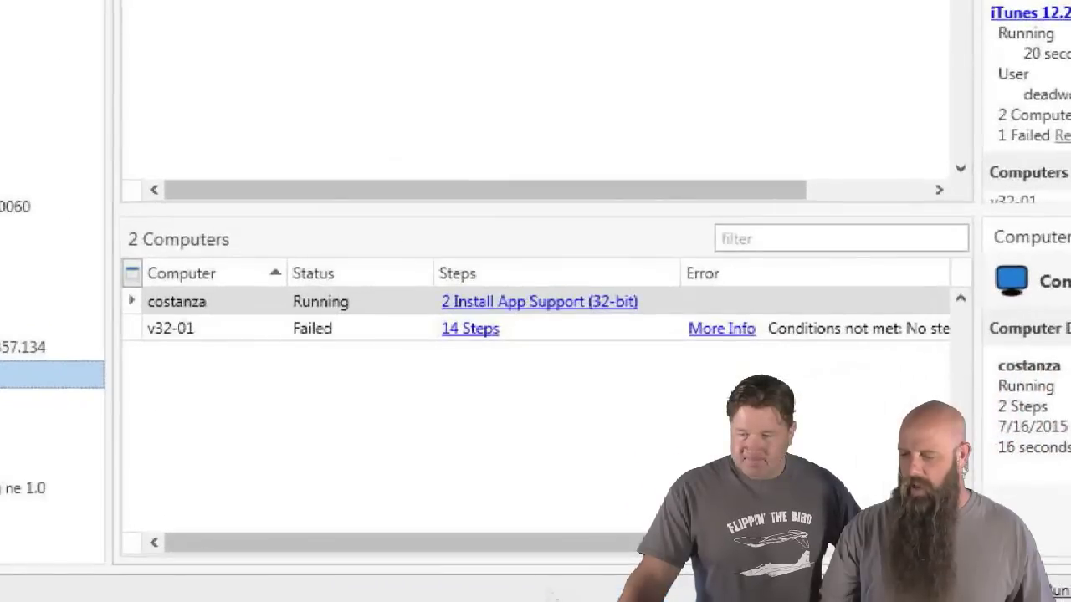
# Widen the Error column of the deployment's computer list and read the full error for v32-01.
pyautogui.moveTo(637, 539); pyautogui.dragTo(769, 539)
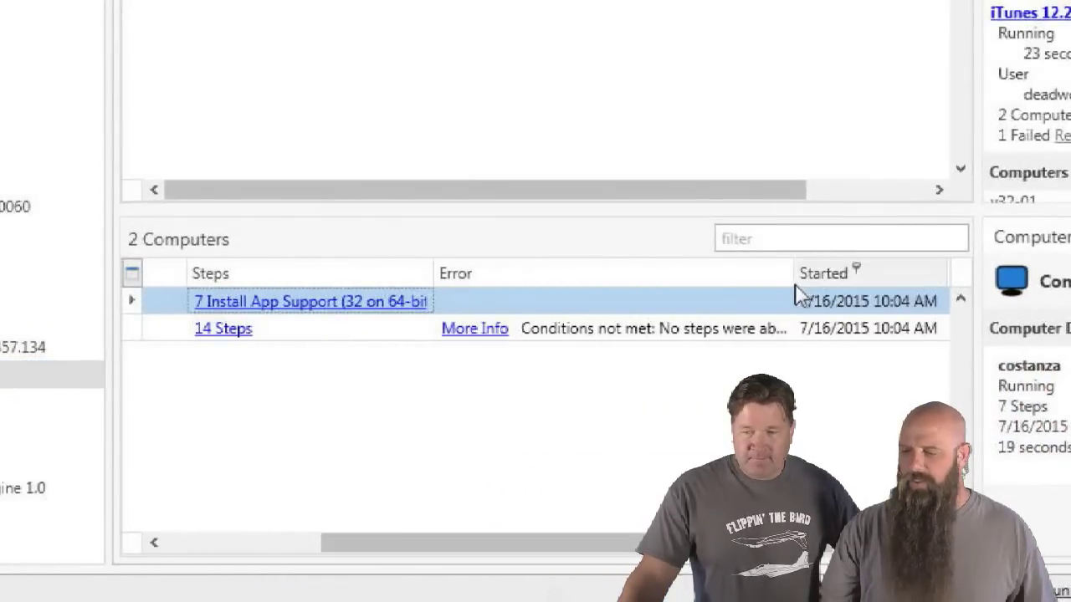
pyautogui.moveTo(787, 274); pyautogui.dragTo(889, 281)
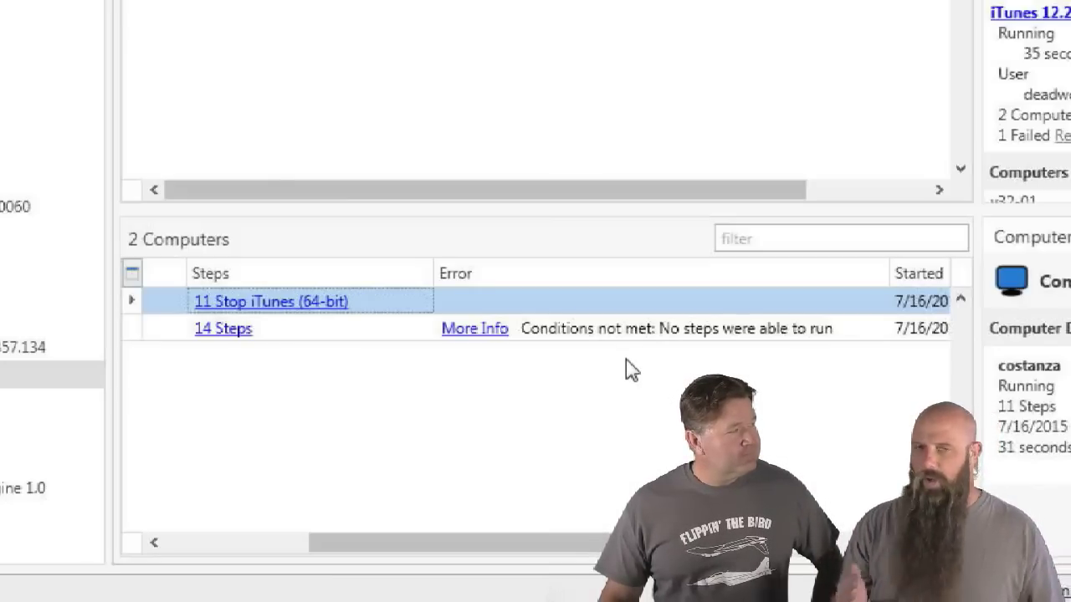
pyautogui.moveTo(382, 525); pyautogui.dragTo(299, 544)
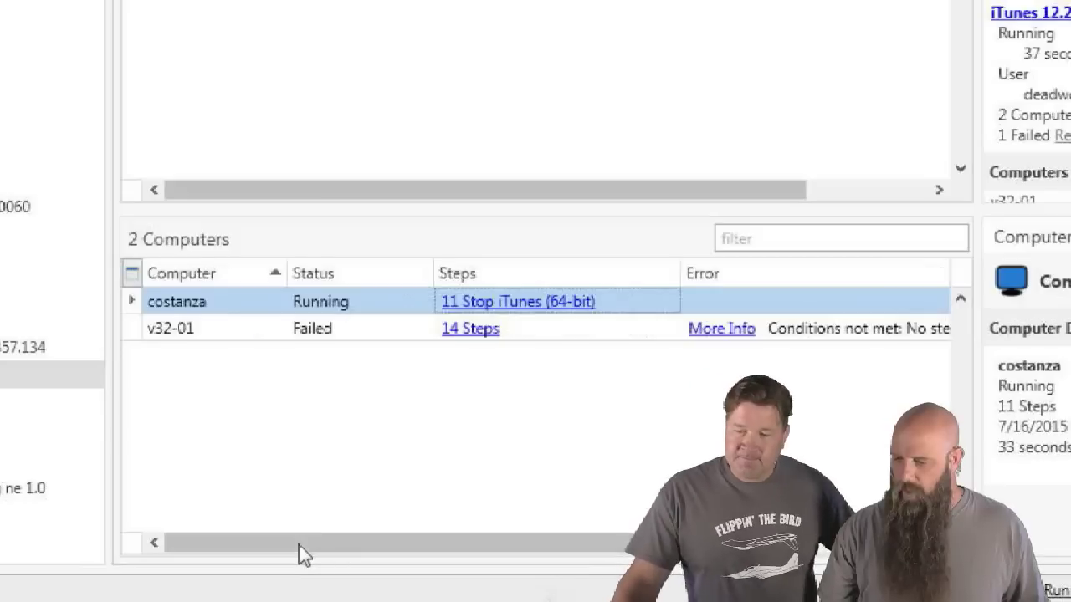
# Examine the per-step run times, return codes and statuses of the iTunes deployment on costanza, and close the step list.
pyautogui.click(486, 305)
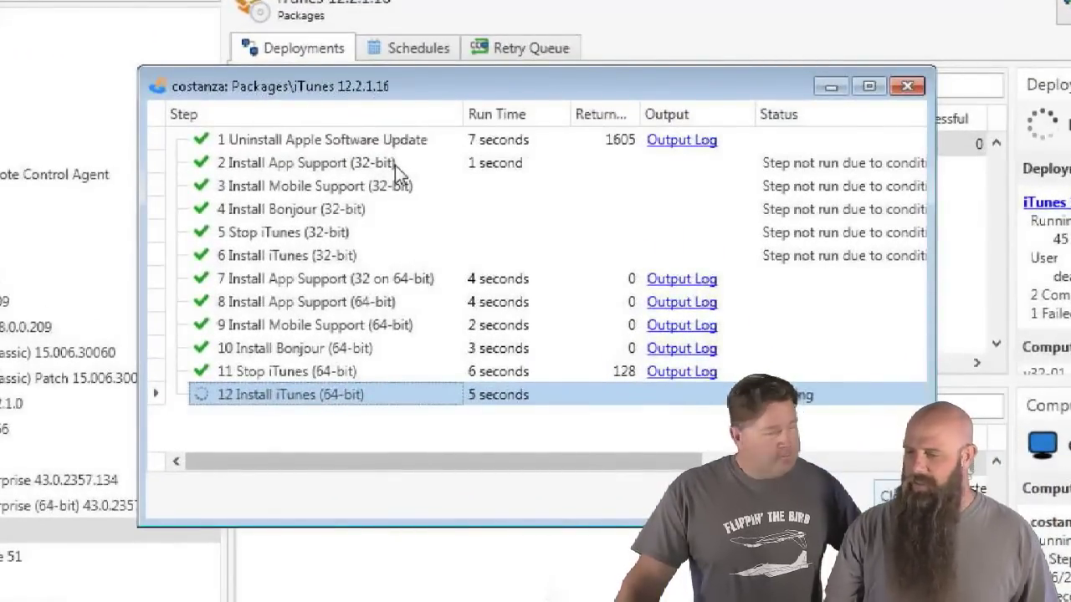
pyautogui.moveTo(653, 460)
pyautogui.mouseDown()
pyautogui.moveTo(718, 461)
pyautogui.moveTo(659, 456)
pyautogui.mouseUp()
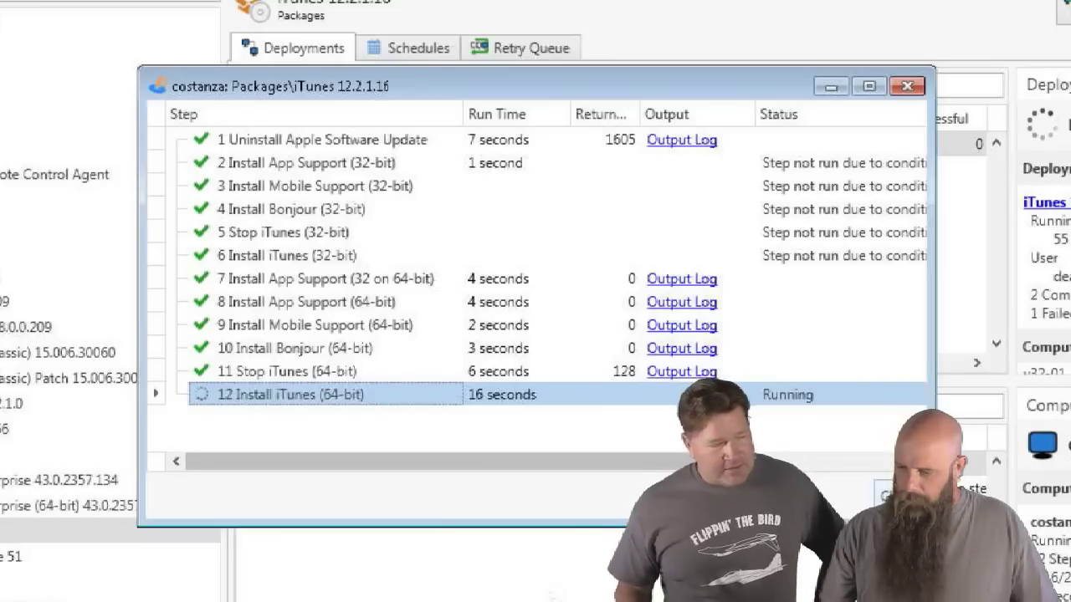
pyautogui.click(900, 495)
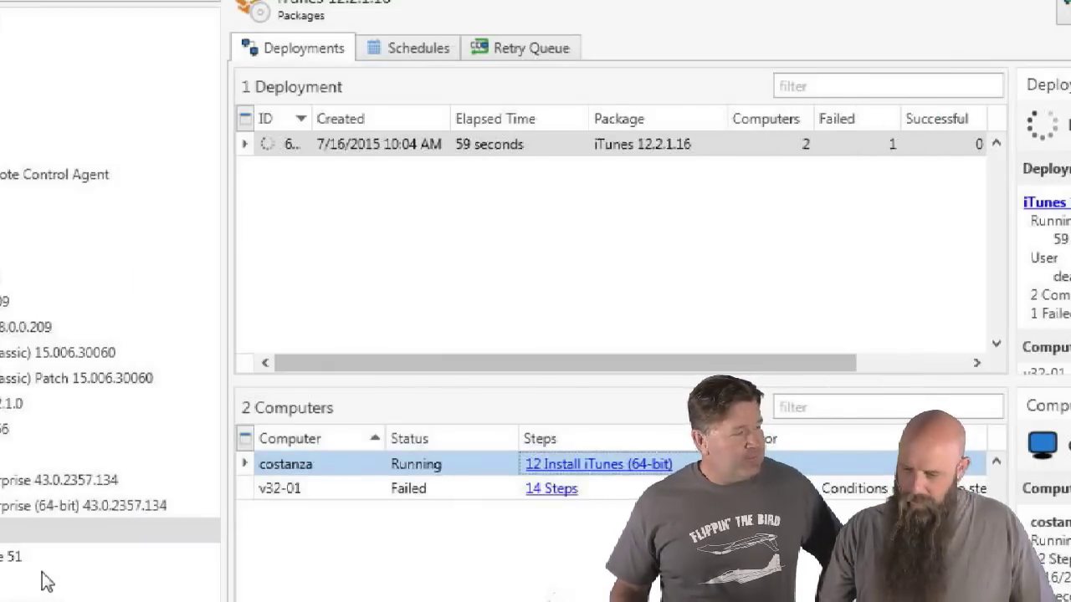
# Reopen the iTunes 12.2.1.16 package to look over its step list and conditions, and close it.
pyautogui.doubleClick(38, 531)
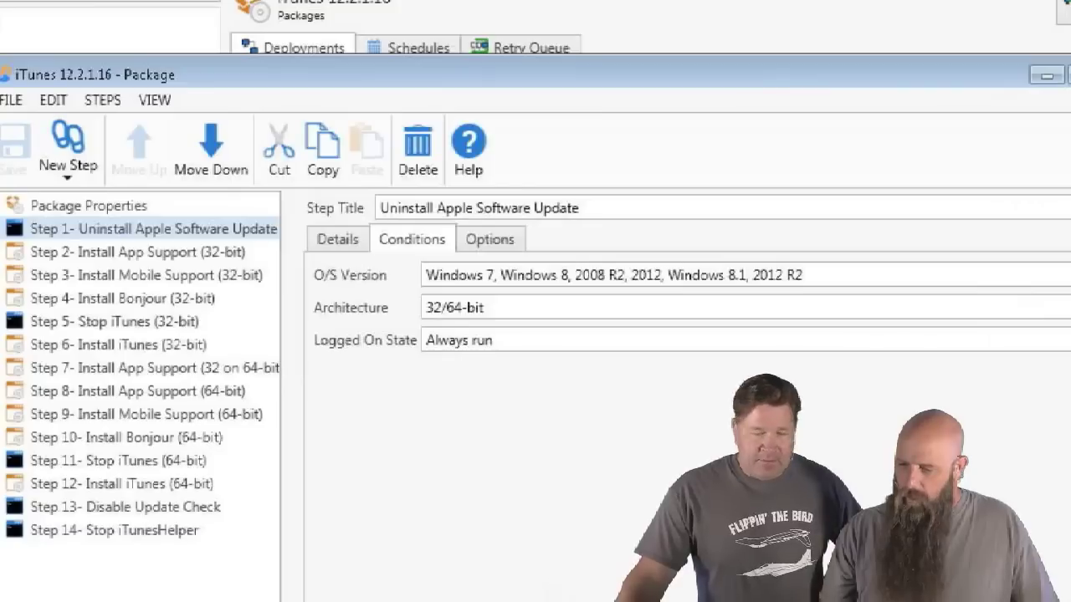
pyautogui.click(15, 530)
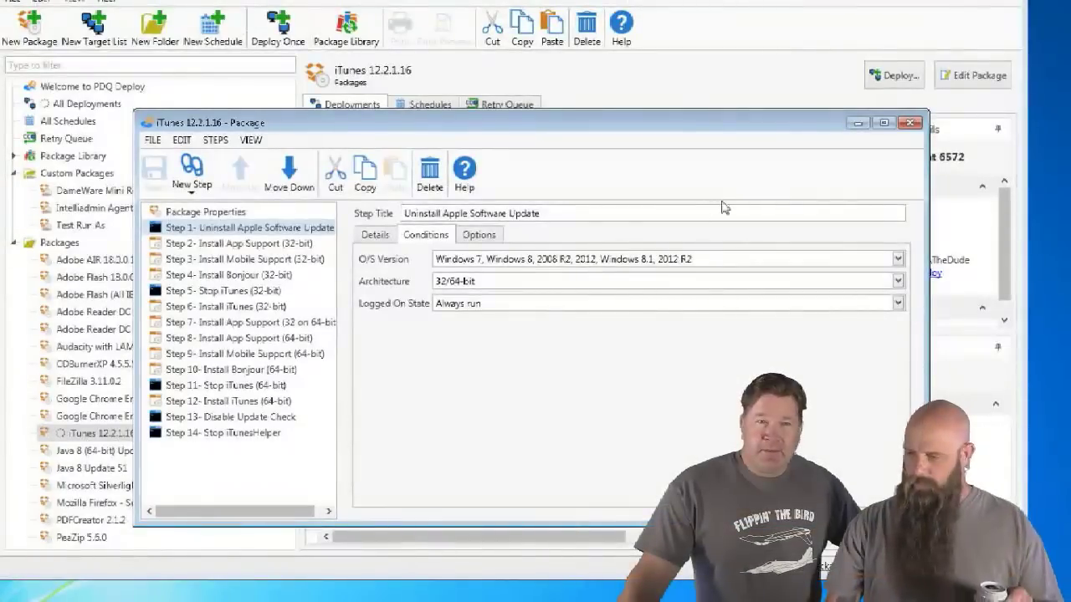
pyautogui.click(910, 123)
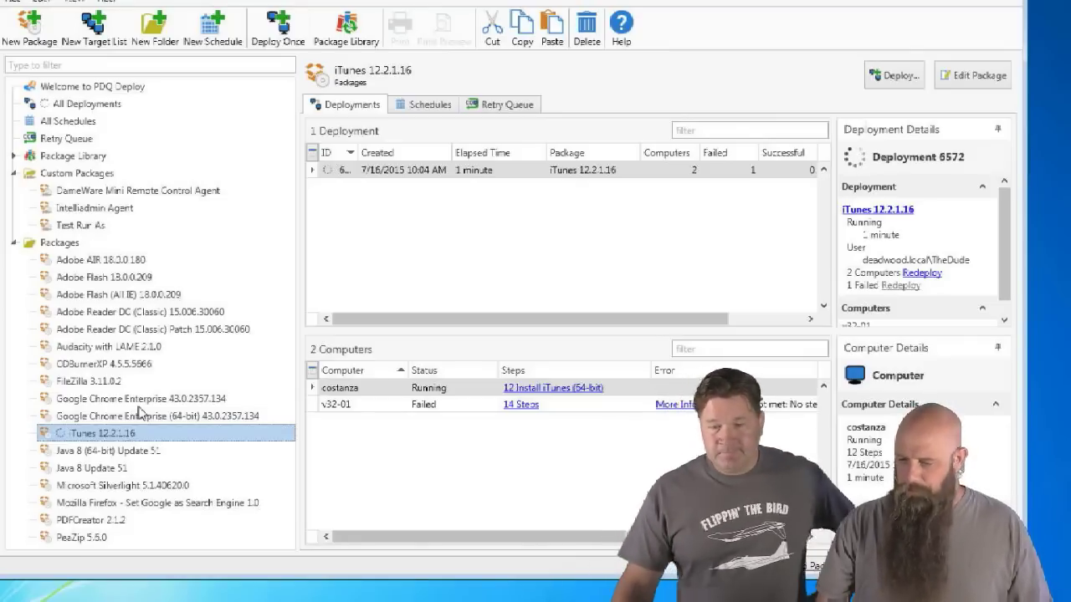
# Open the Google Chrome Enterprise 43.0.2357.134 package and review the details and conditions of its Install Chrome step.
pyautogui.doubleClick(142, 400)
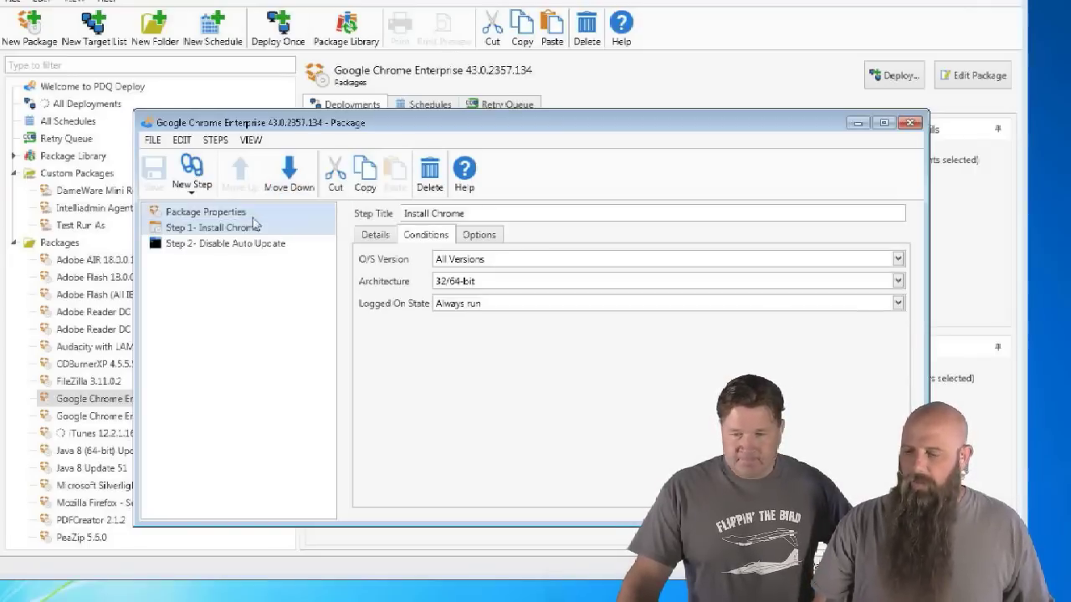
pyautogui.click(389, 237)
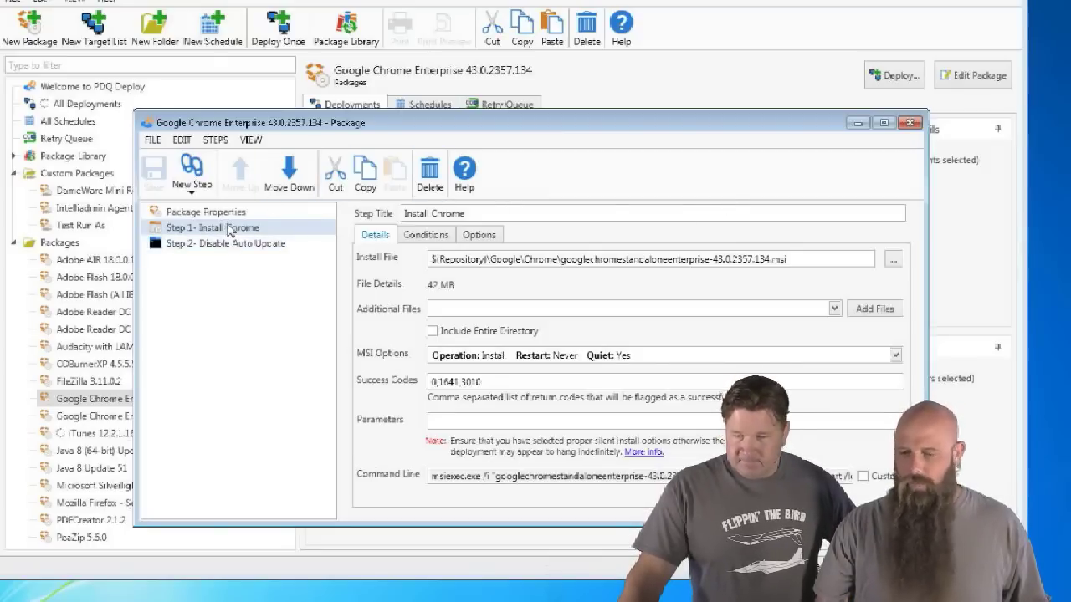
pyautogui.click(418, 237)
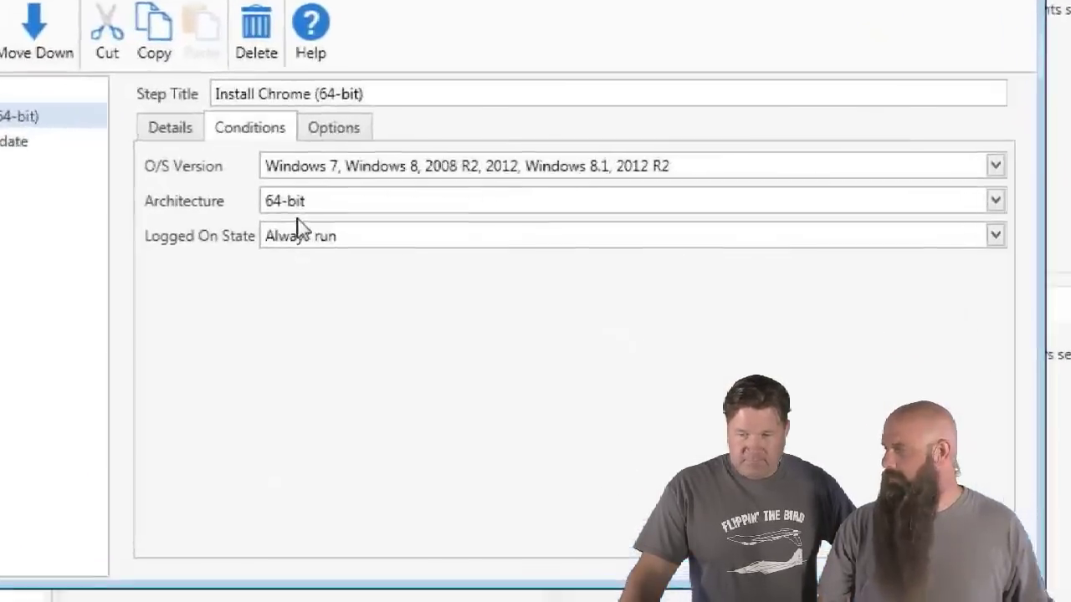
# Exclude all servers from the O/S Version condition of the Disable Auto Update step, keeping Windows 7, 8 and 8.1, and save the package.
pyautogui.click(37, 136)
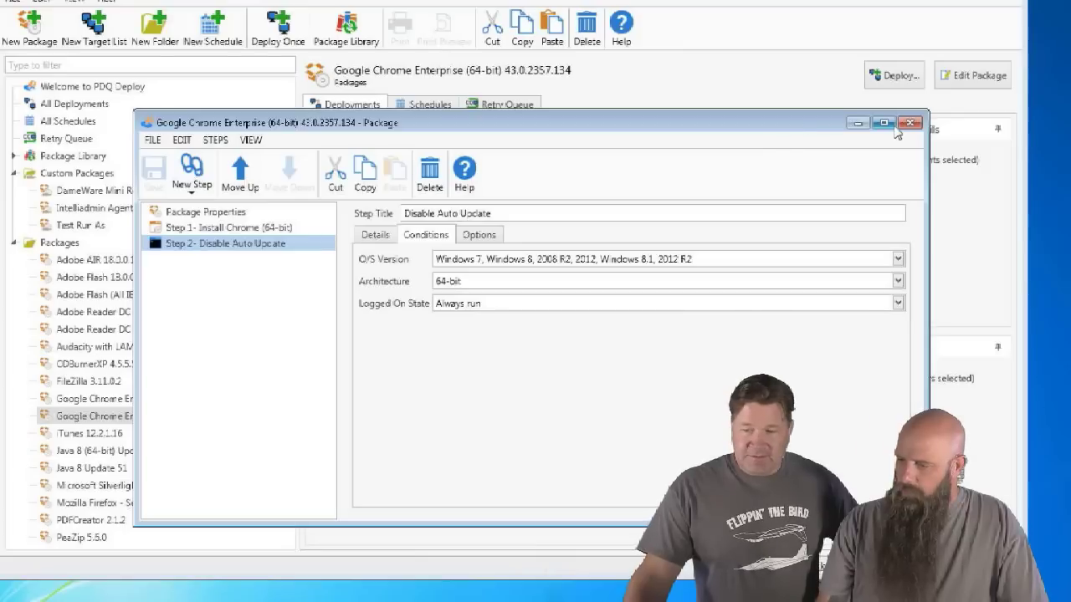
pyautogui.click(711, 265)
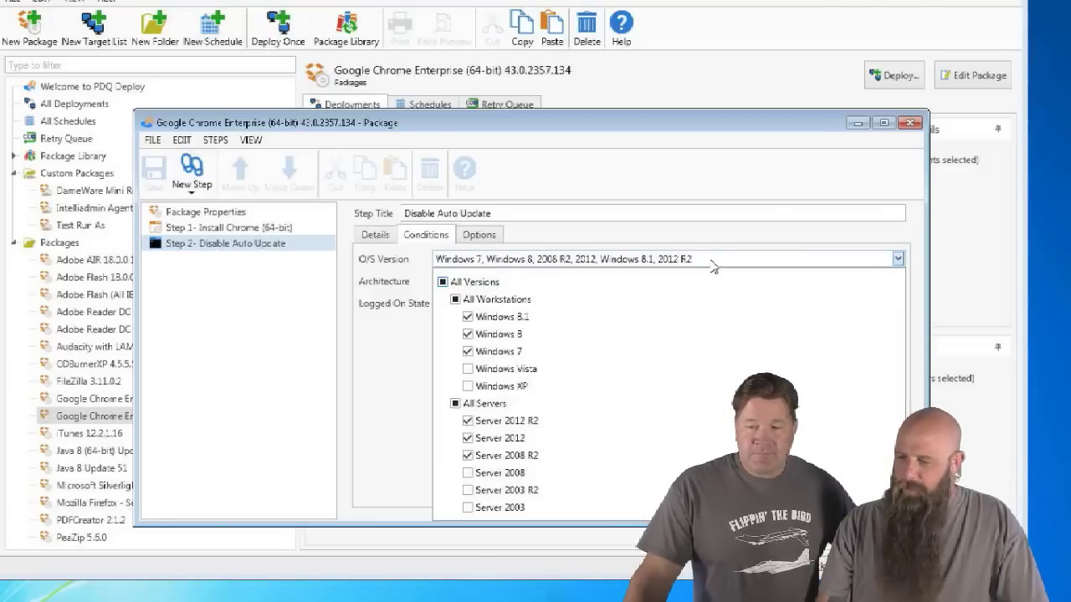
pyautogui.click(455, 404)
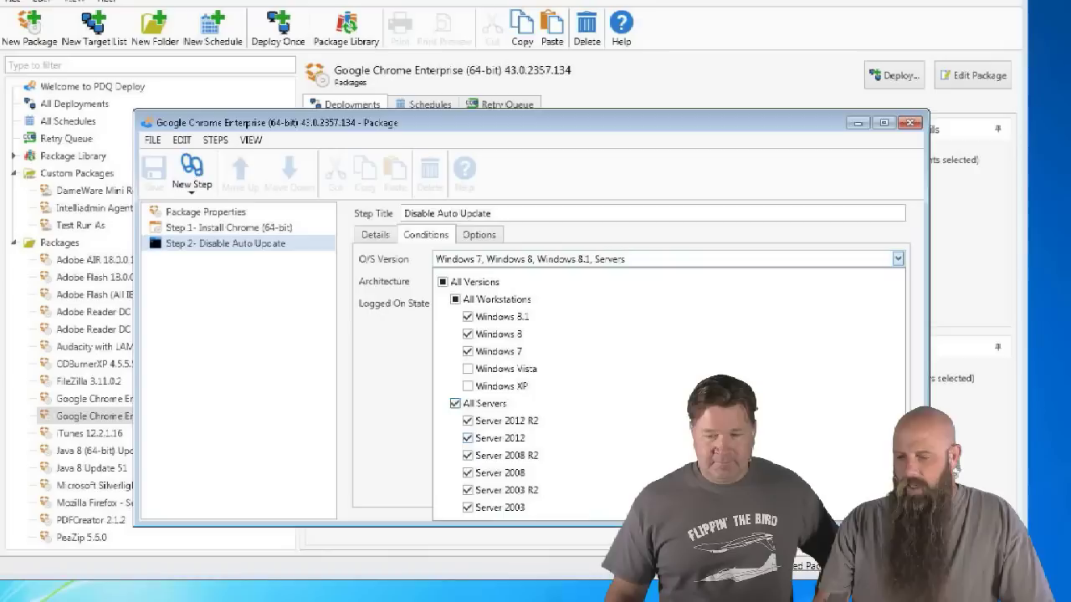
pyautogui.click(455, 403)
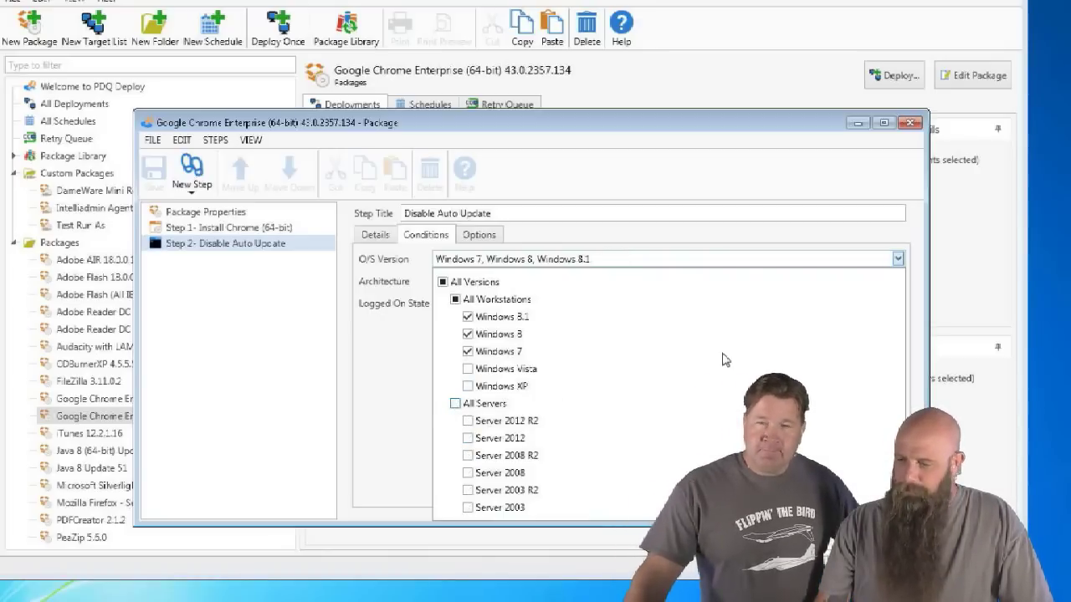
pyautogui.click(467, 352)
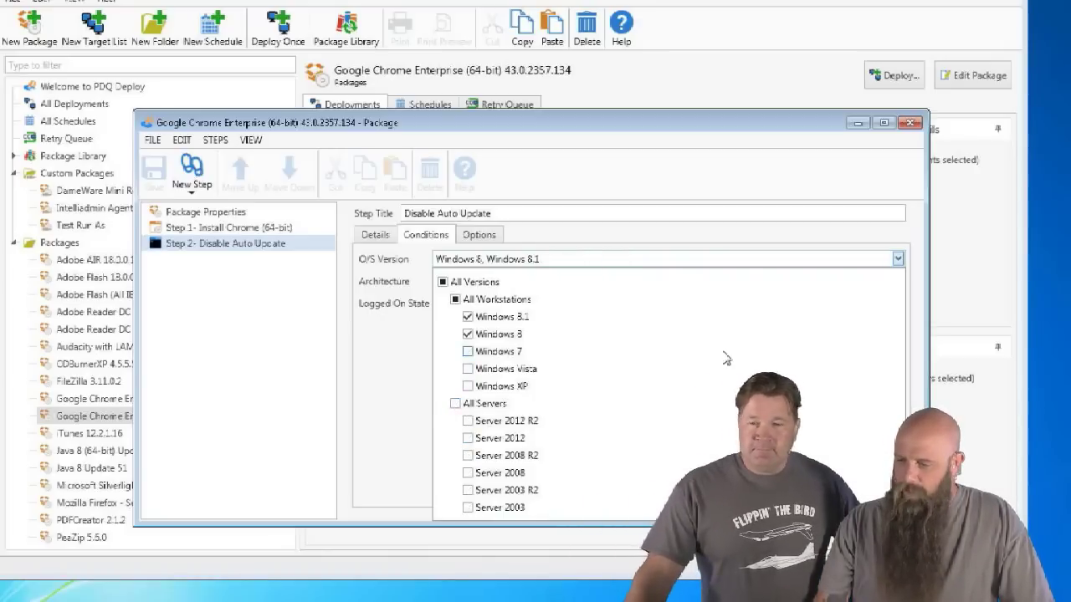
pyautogui.click(466, 351)
pyautogui.click(535, 209)
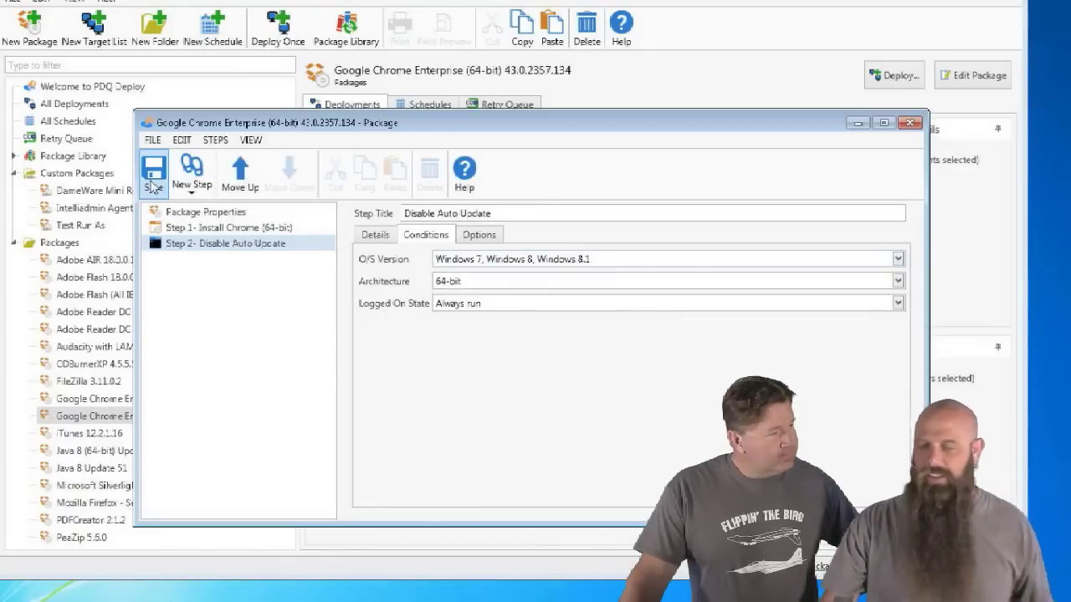
pyautogui.click(153, 177)
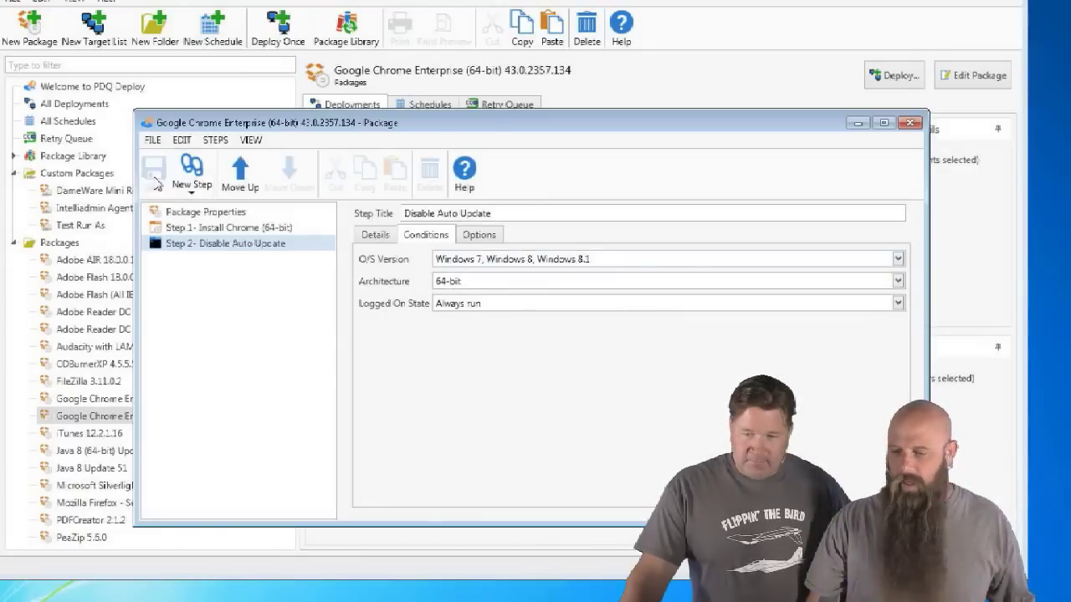
# Save the Install Chrome (64-bit) step with all servers excluded from its O/S Version condition, and review its Logged On State options.
pyautogui.click(209, 231)
pyautogui.click(468, 261)
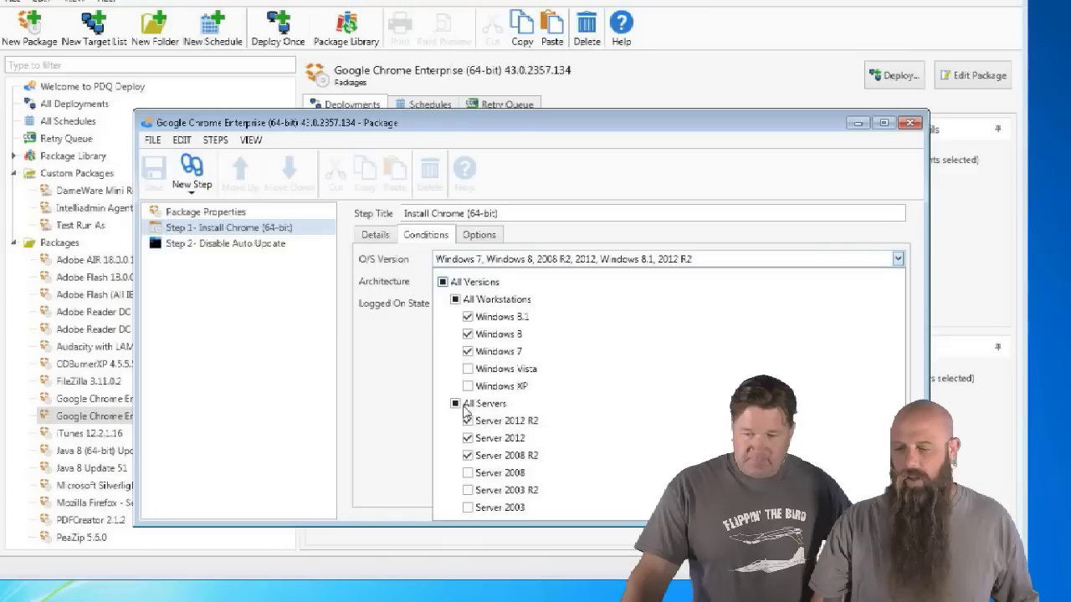
pyautogui.click(455, 404)
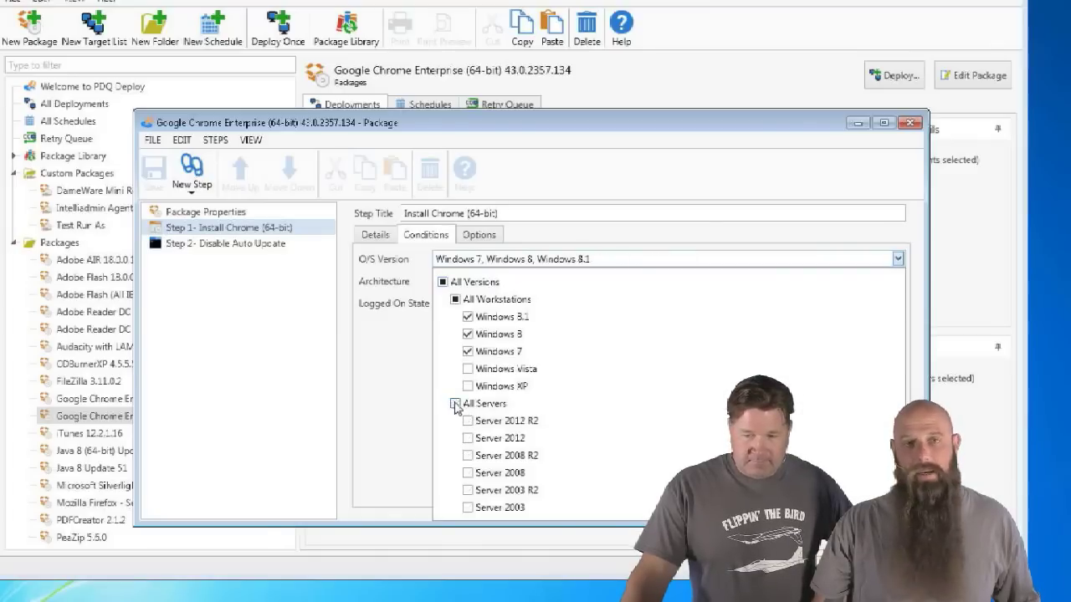
pyautogui.click(414, 348)
pyautogui.click(155, 172)
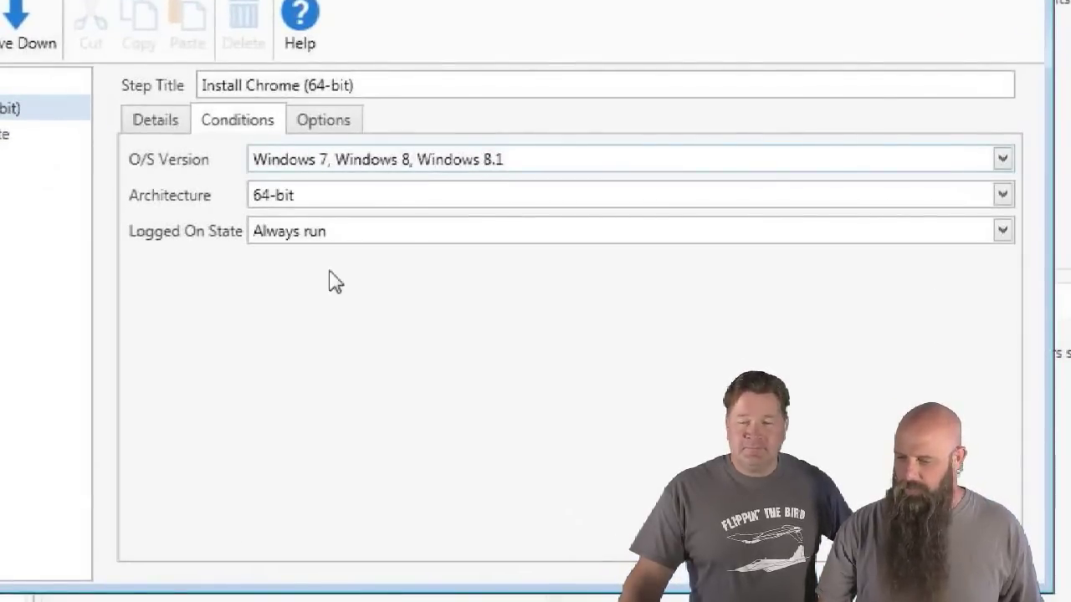
pyautogui.click(350, 241)
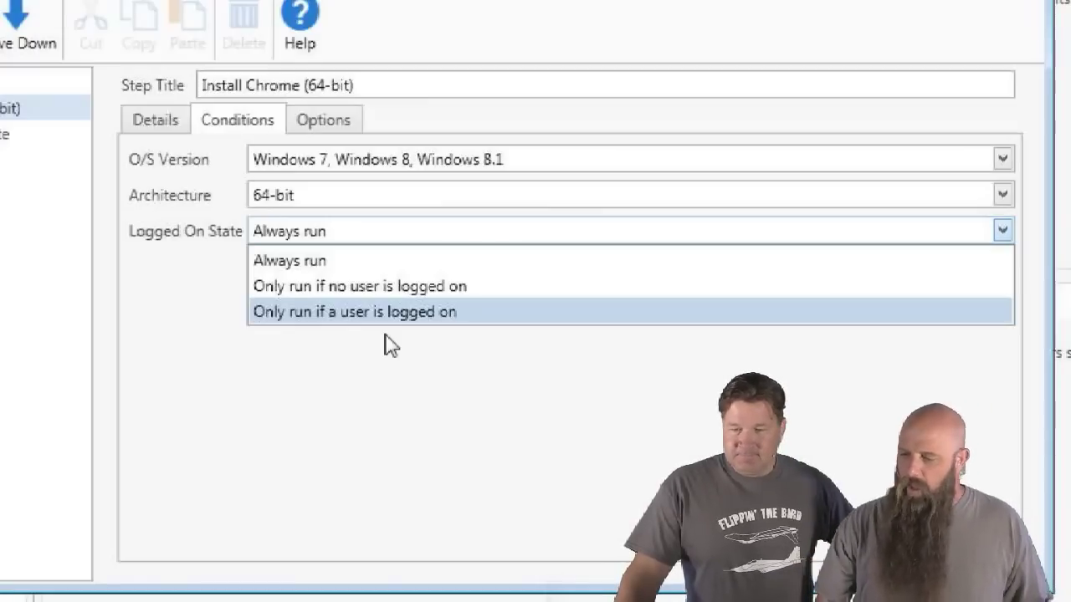
pyautogui.click(247, 371)
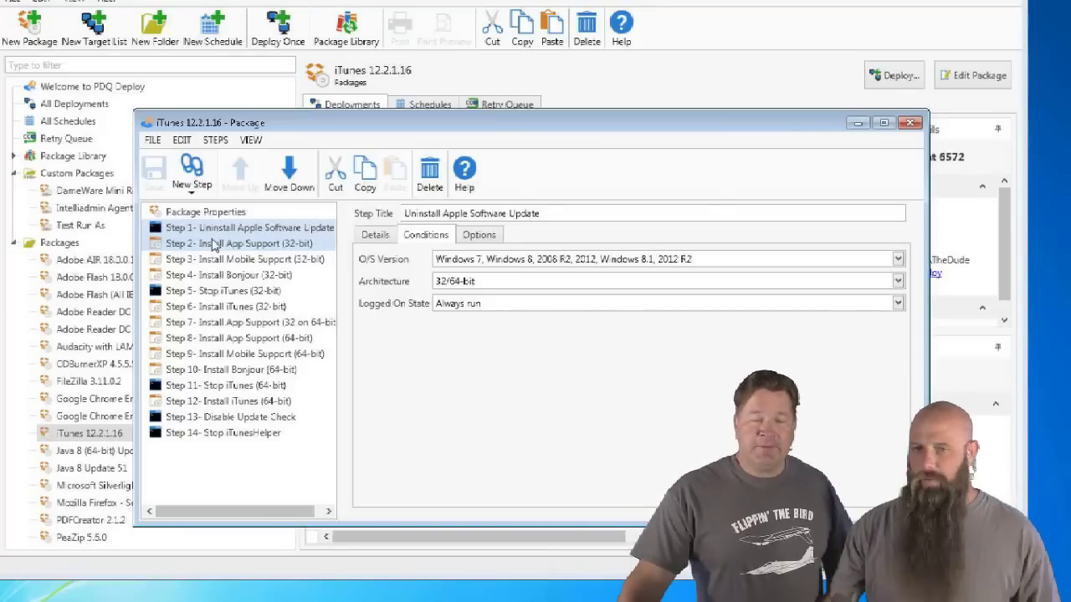
# Add a Message step at the start of the iTunes 12.2.1.16 package reading "iTunes is going to be killed while we upgrade.".
pyautogui.click(197, 215)
pyautogui.click(191, 177)
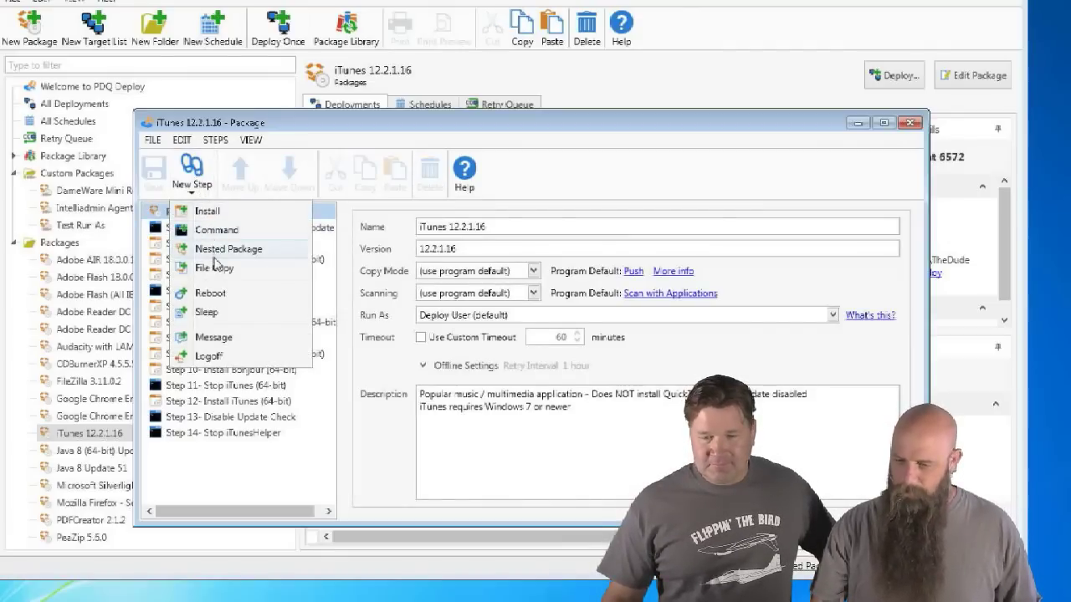
pyautogui.click(214, 339)
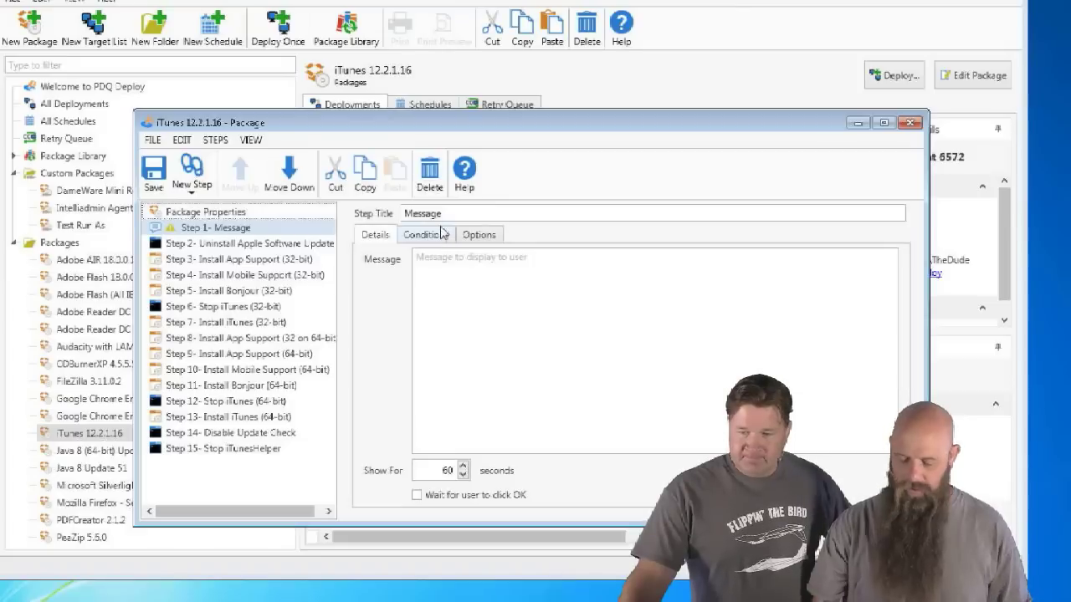
pyautogui.click(464, 297)
pyautogui.write('iTunes is going t')
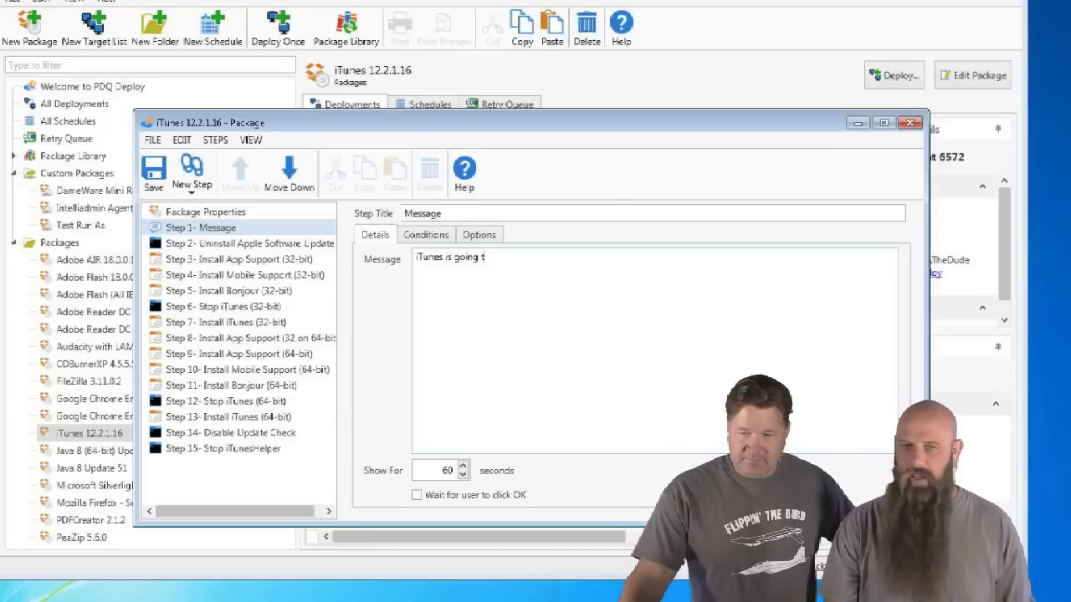
pyautogui.write('o be kille')
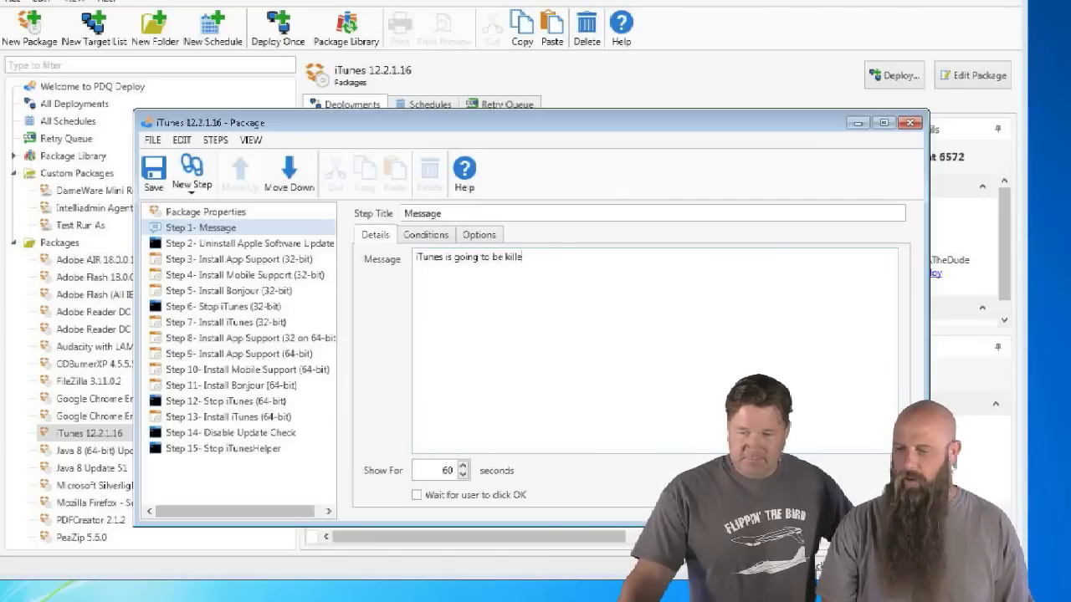
pyautogui.write('d while we upgraede')
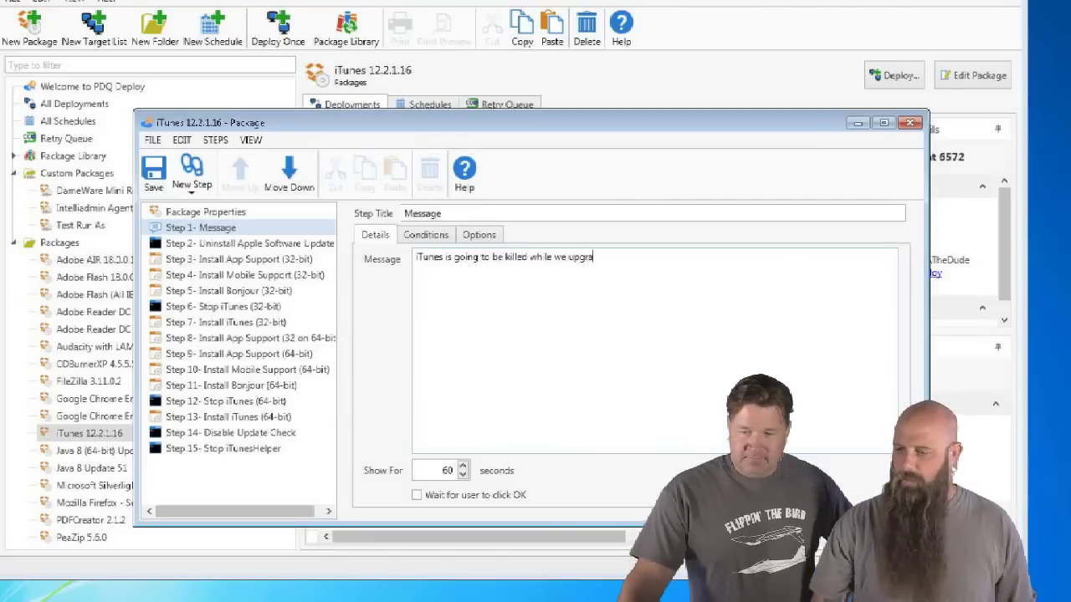
pyautogui.press('BackSpace')
pyautogui.press('BackSpace')
pyautogui.press('BackSpace')
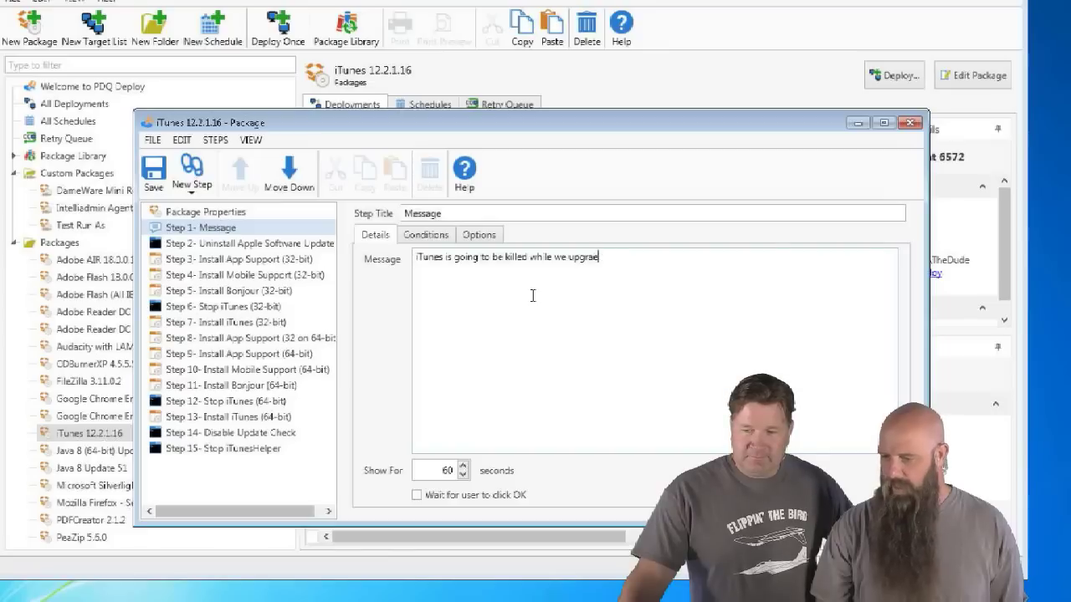
pyautogui.write('de.')
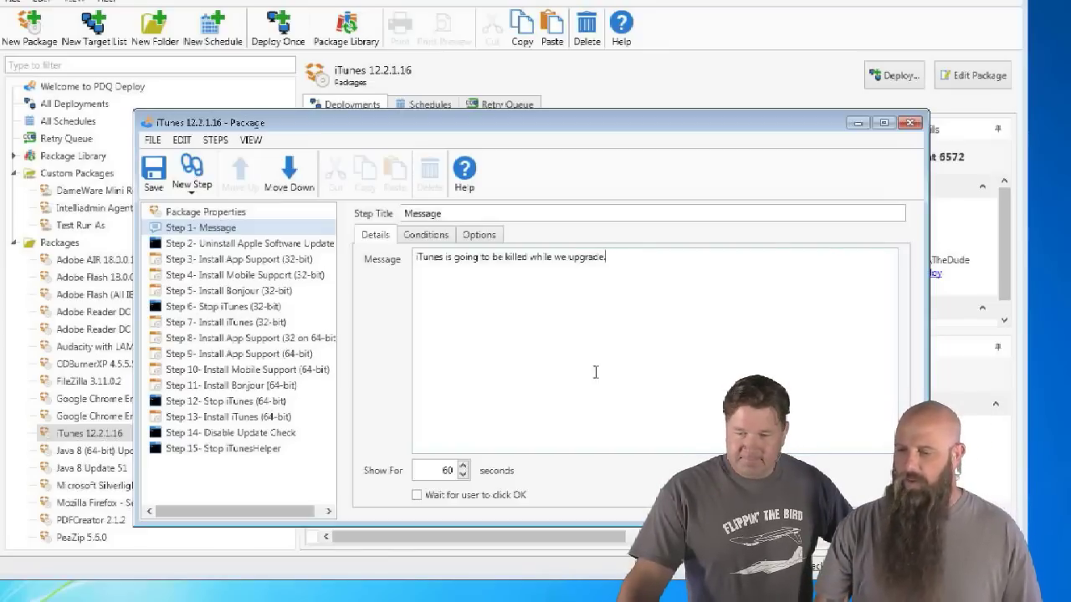
# Restrict the Message step to Windows 7, 8 and 8.1, set it to only run if a user is logged on, and save.
pyautogui.click(439, 239)
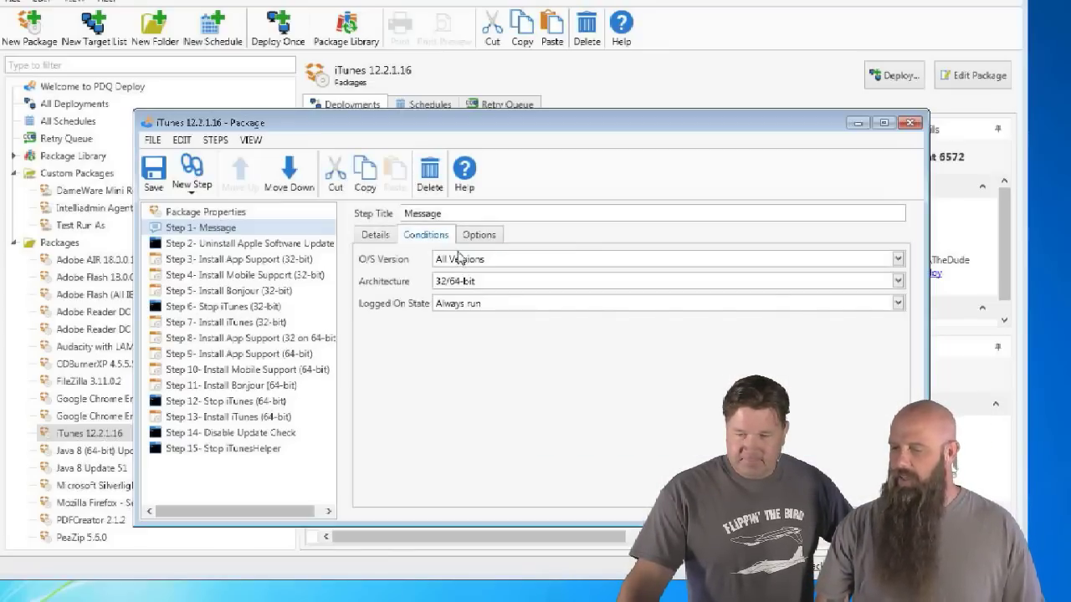
pyautogui.click(460, 259)
pyautogui.click(455, 404)
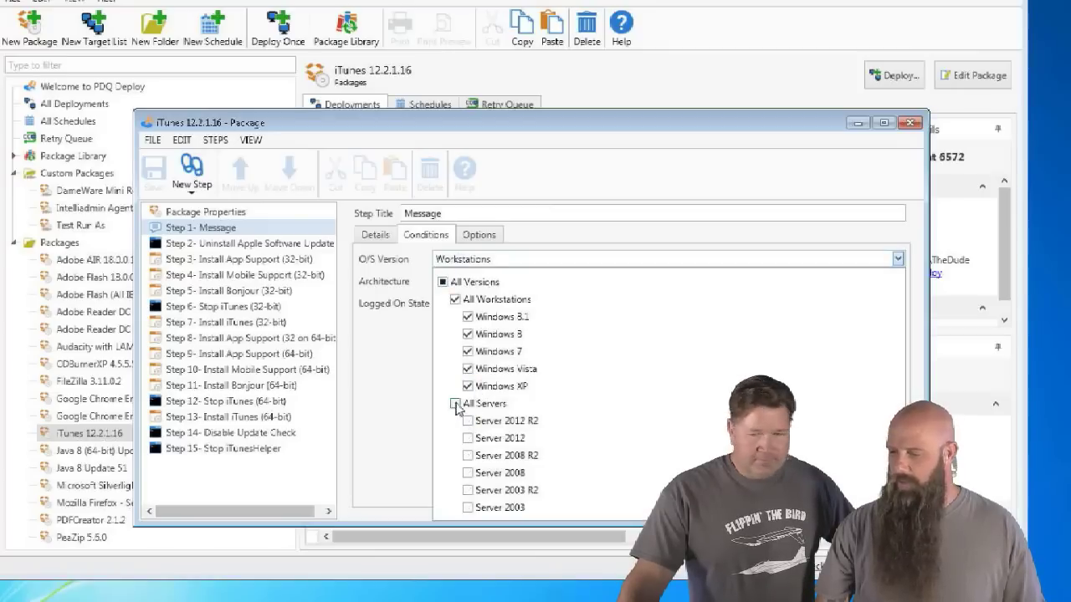
pyautogui.click(468, 387)
pyautogui.click(467, 370)
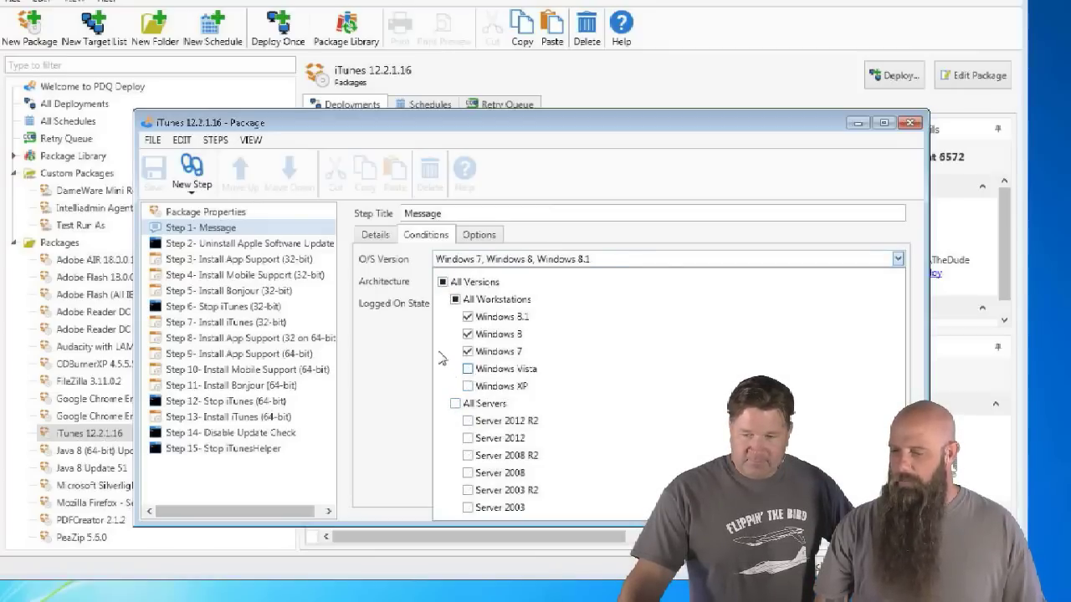
pyautogui.click(444, 303)
pyautogui.click(453, 304)
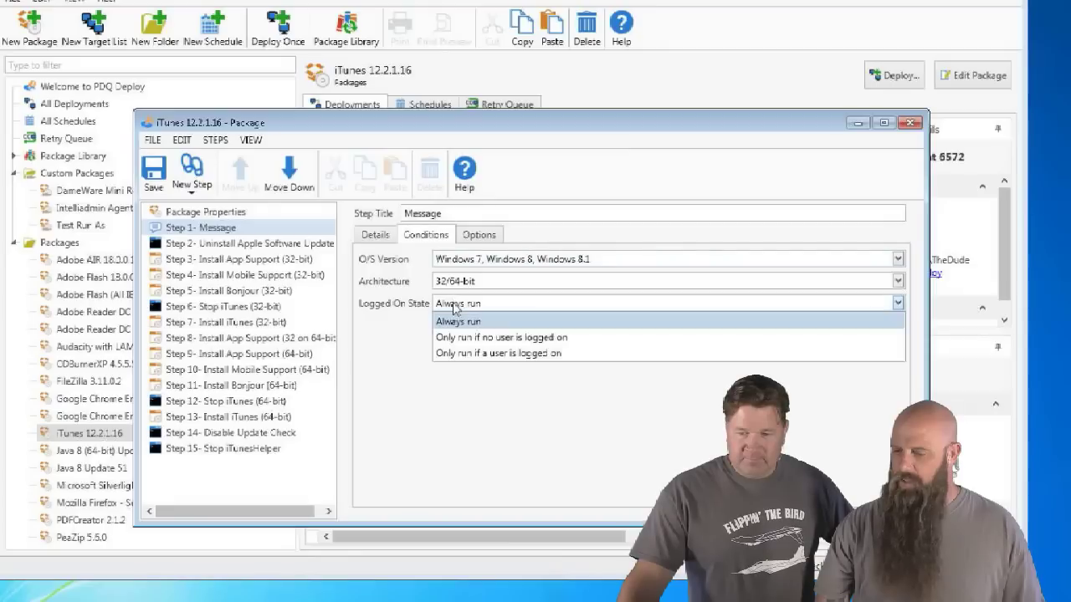
pyautogui.click(461, 353)
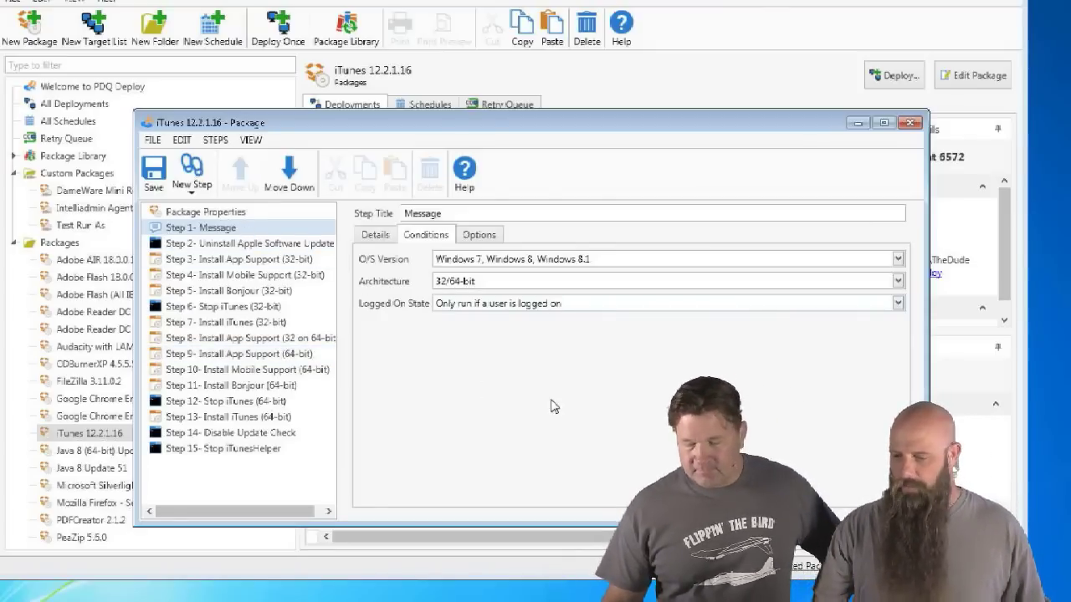
pyautogui.click(154, 178)
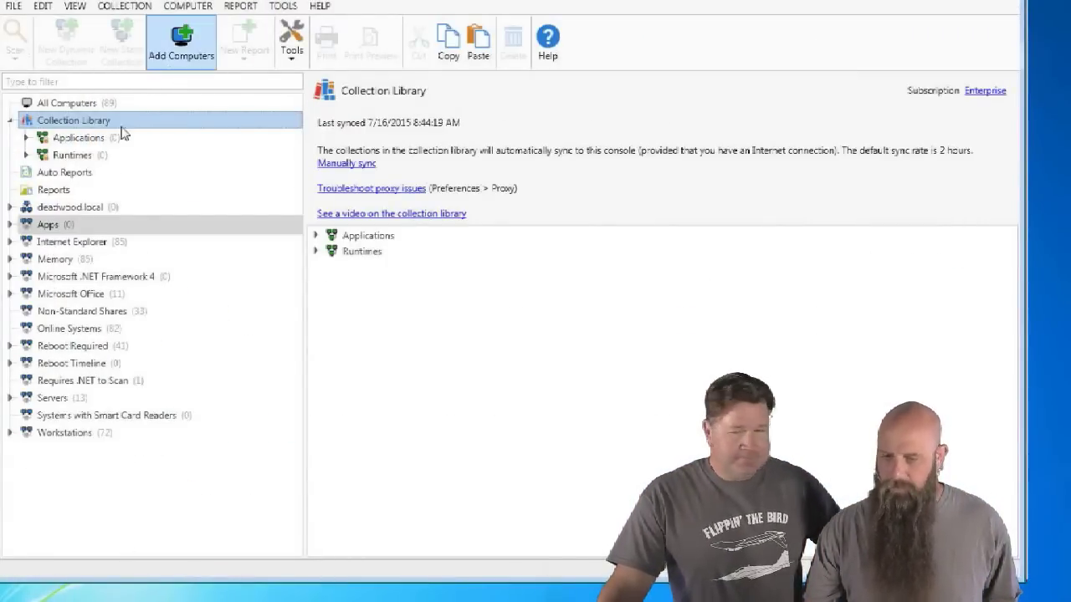
# Start a new dynamic collection from All Computers in PDQ Inventory and name it 10.0.0.x.
pyautogui.click(61, 105)
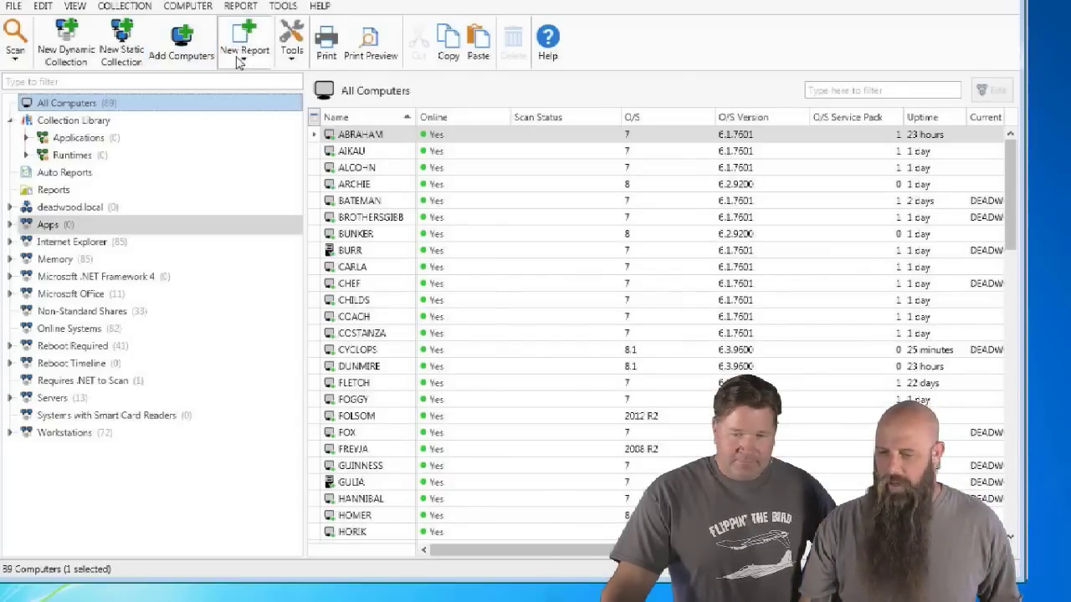
pyautogui.click(66, 46)
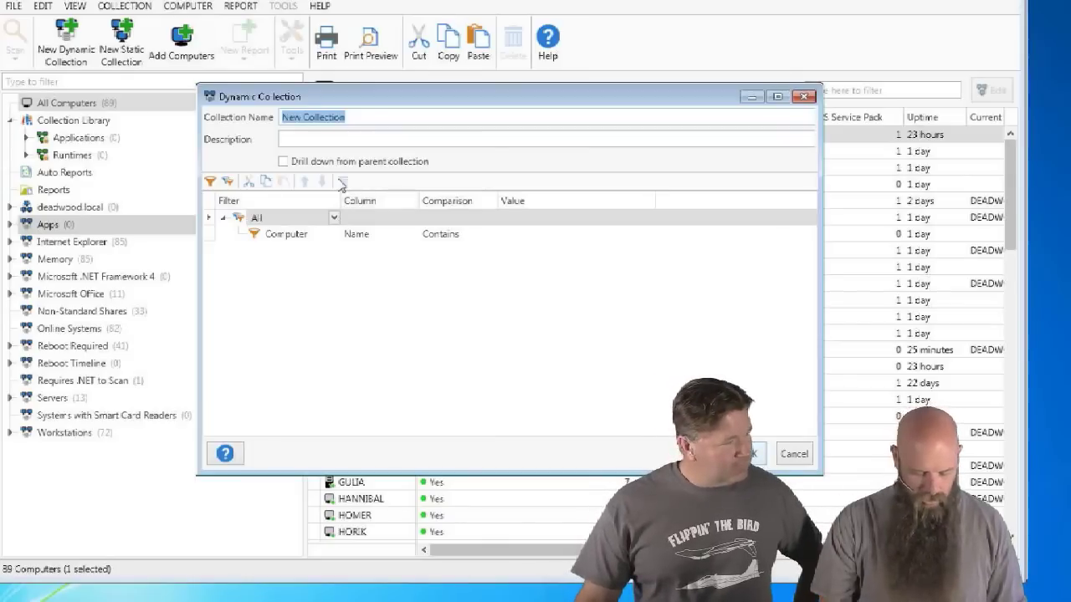
pyautogui.write('10.0')
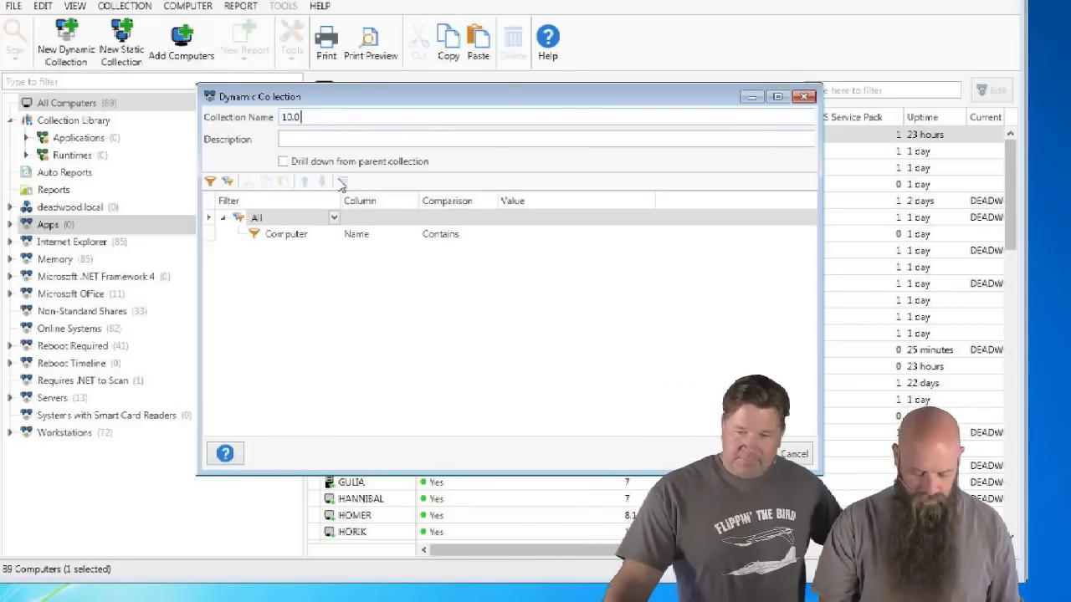
pyautogui.write('.0')
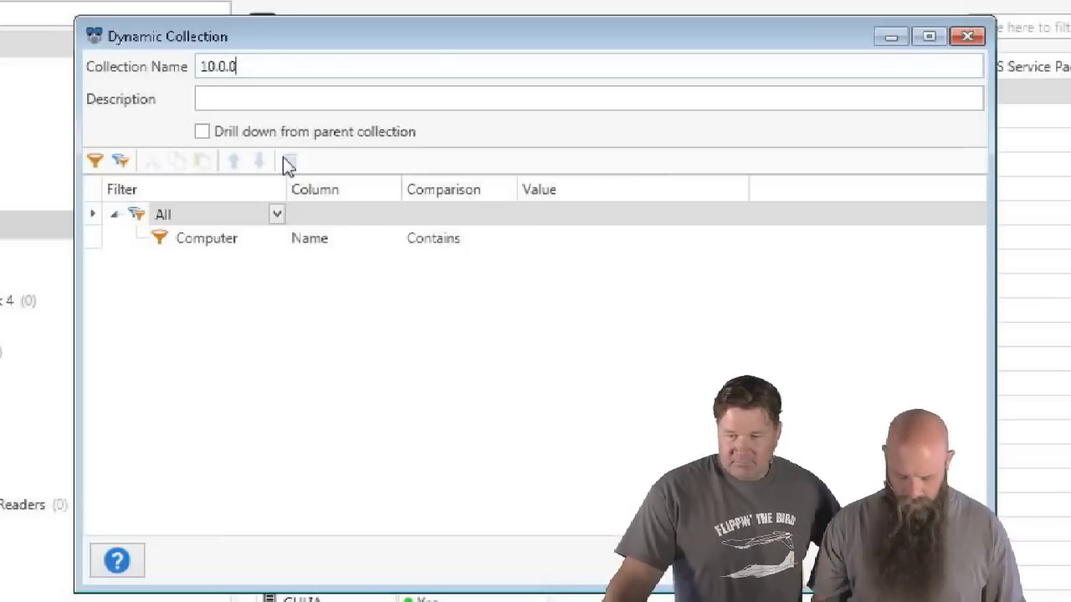
pyautogui.write('.x')
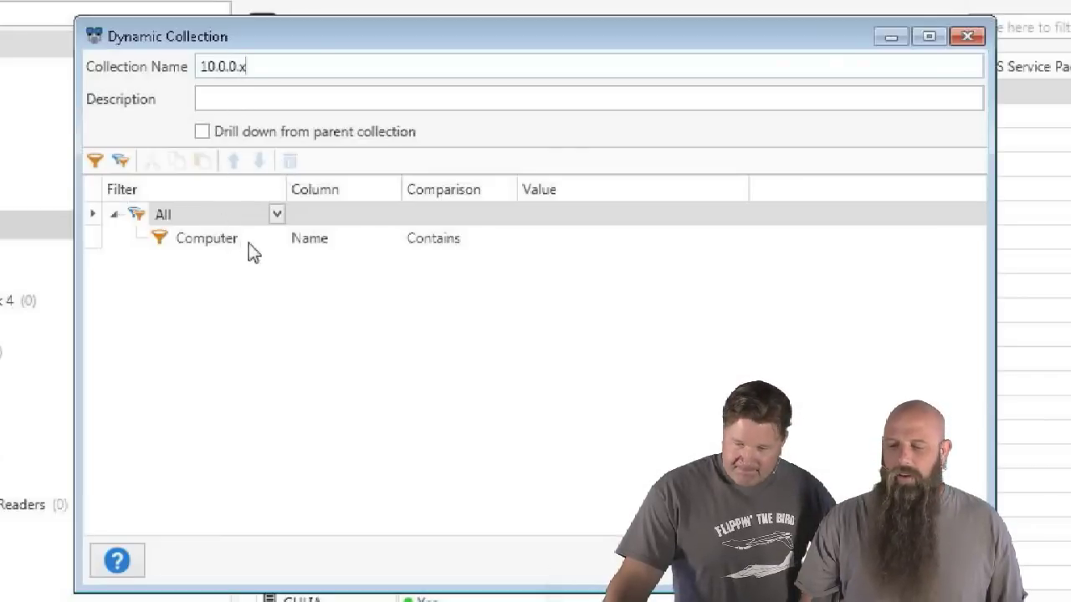
# Set the collection's filter to match computers whose IP Address is Version Lower Than 10.0.4.
pyautogui.click(390, 238)
pyautogui.click(392, 238)
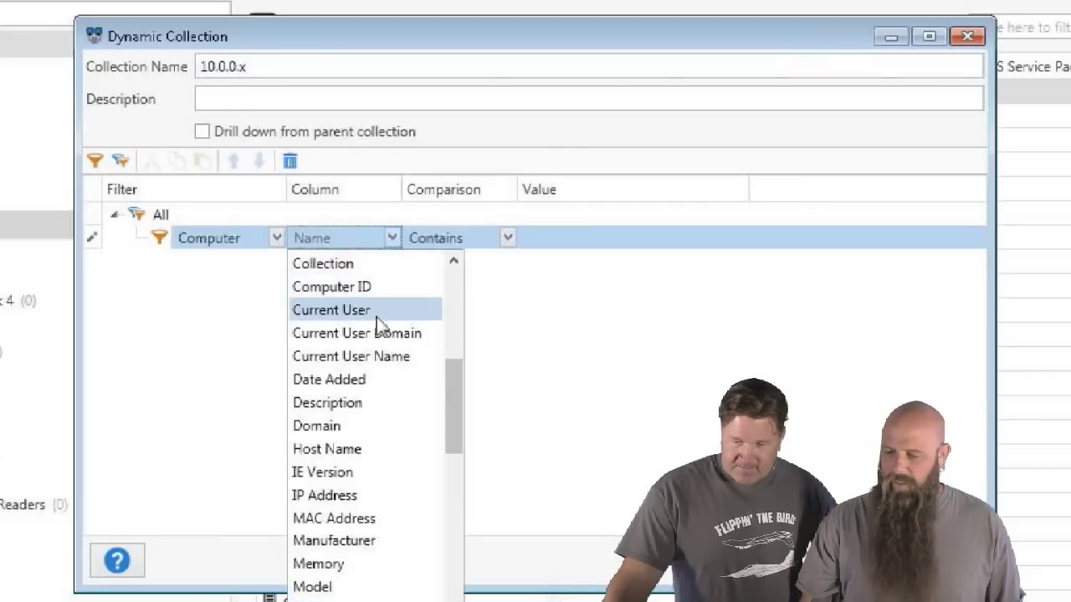
pyautogui.click(358, 497)
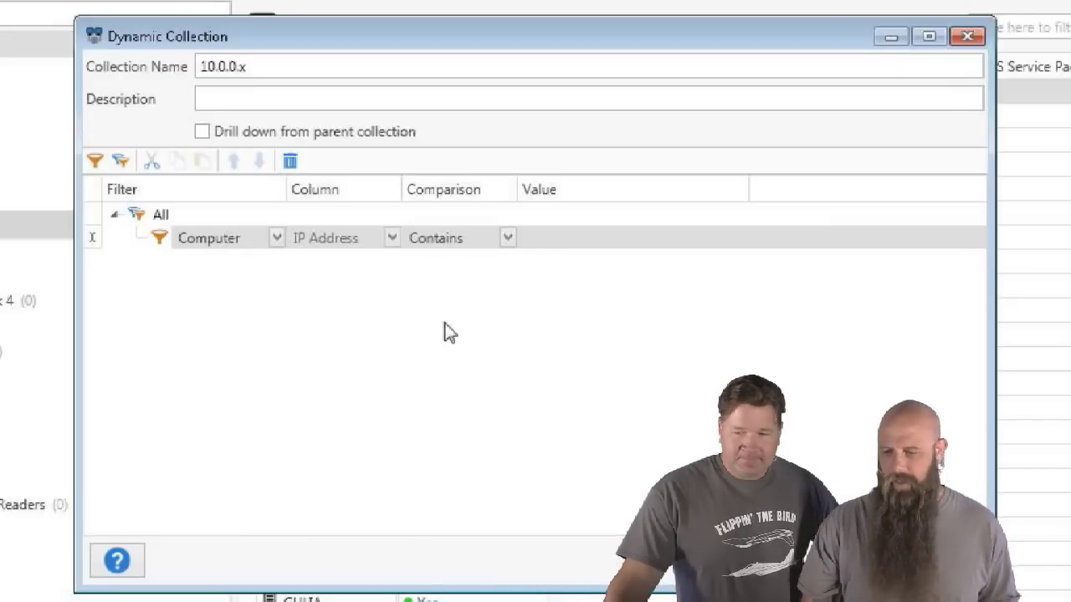
pyautogui.click(508, 238)
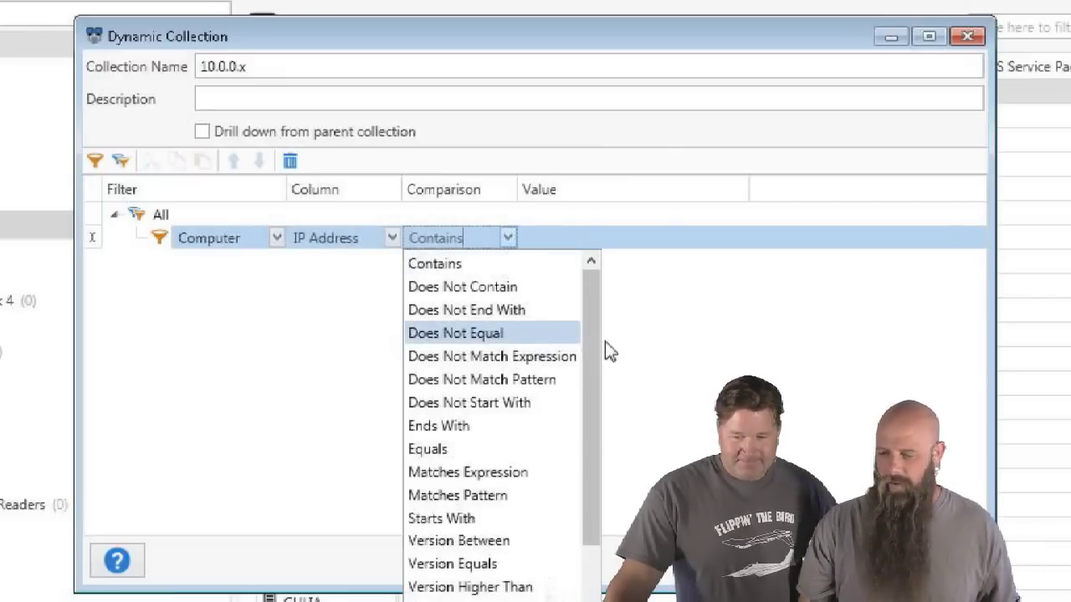
pyautogui.moveTo(593, 358); pyautogui.dragTo(583, 450)
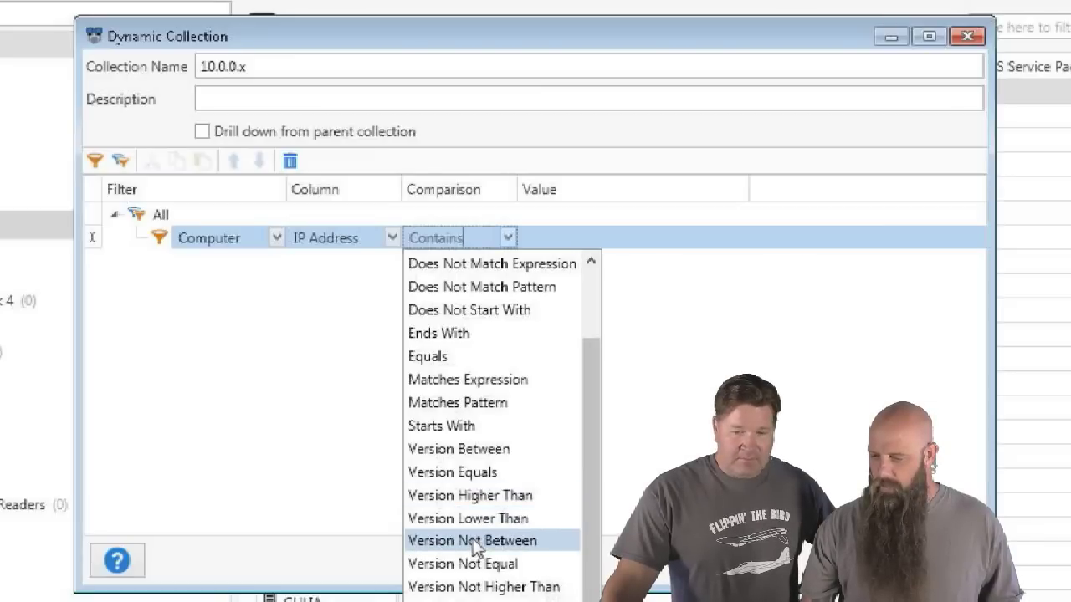
pyautogui.click(491, 519)
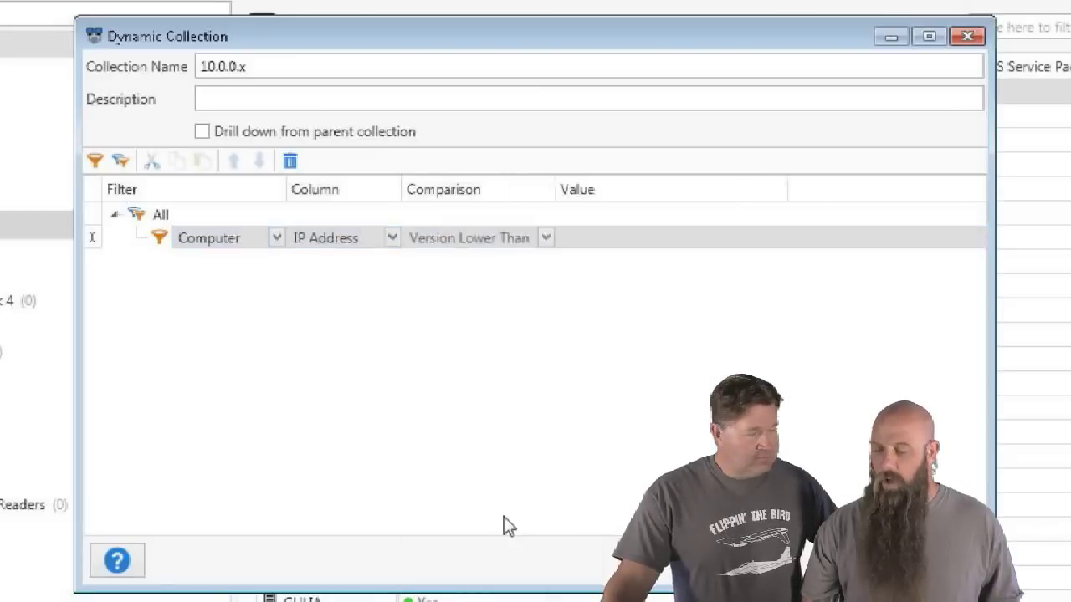
pyautogui.click(616, 239)
pyautogui.write('10.')
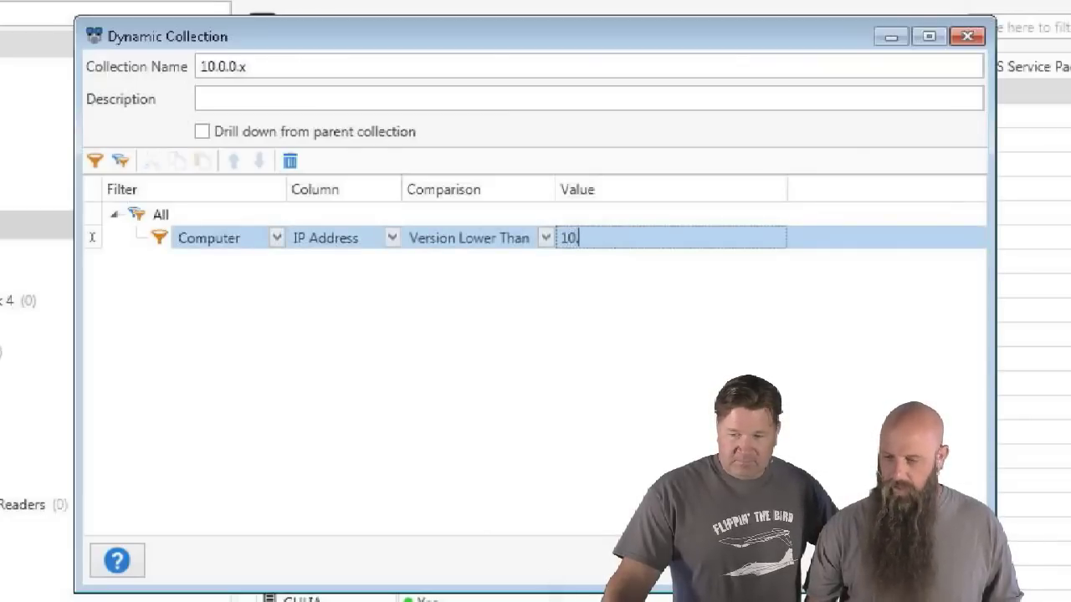
pyautogui.write('0.4')
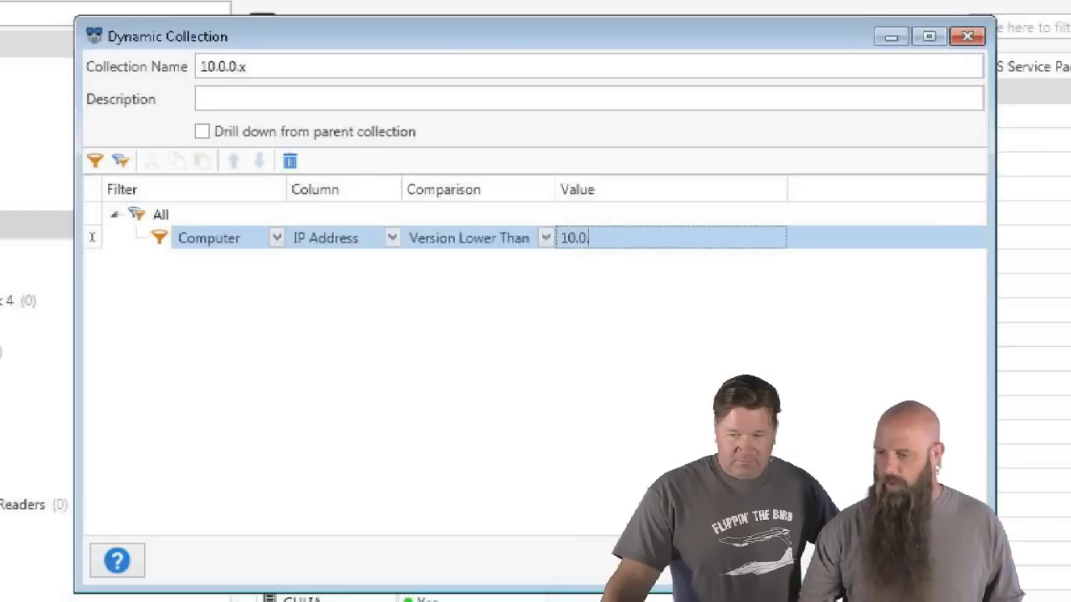
# Add a second computer filter for IP Address Version Higher Than 10.0.0.1 and save the 10.0.0.x collection.
pyautogui.click(118, 161)
pyautogui.click(99, 265)
pyautogui.press('Delete')
pyautogui.click(96, 161)
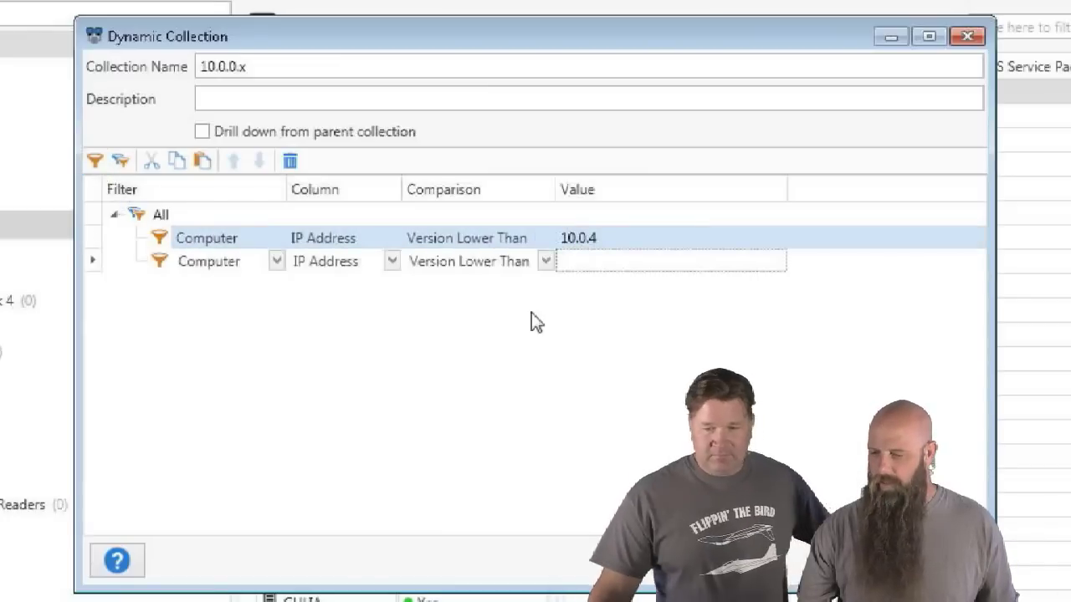
pyautogui.click(545, 261)
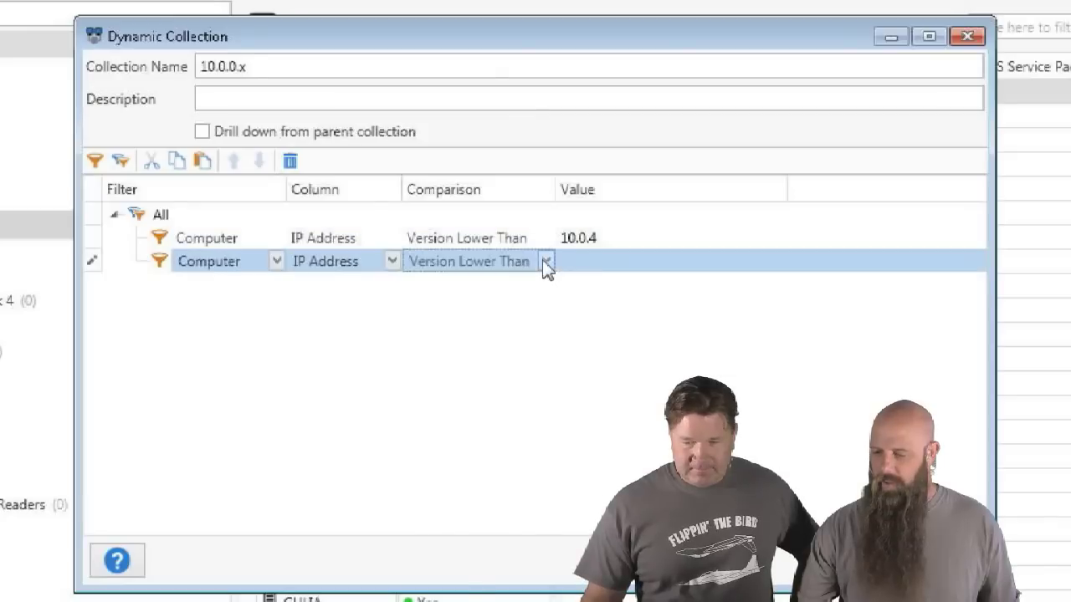
pyautogui.click(545, 261)
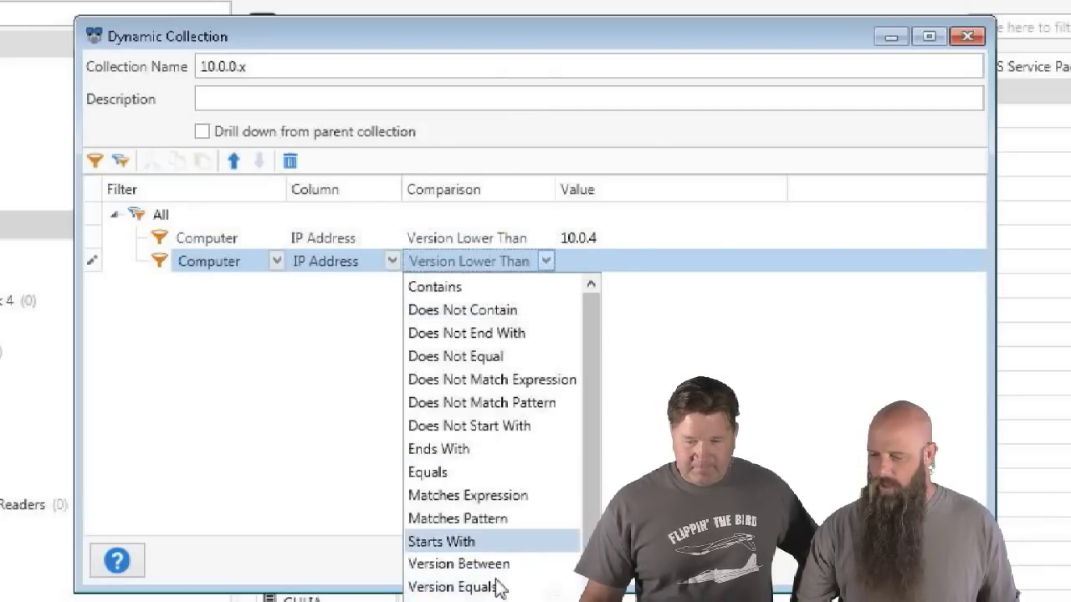
pyautogui.click(458, 599)
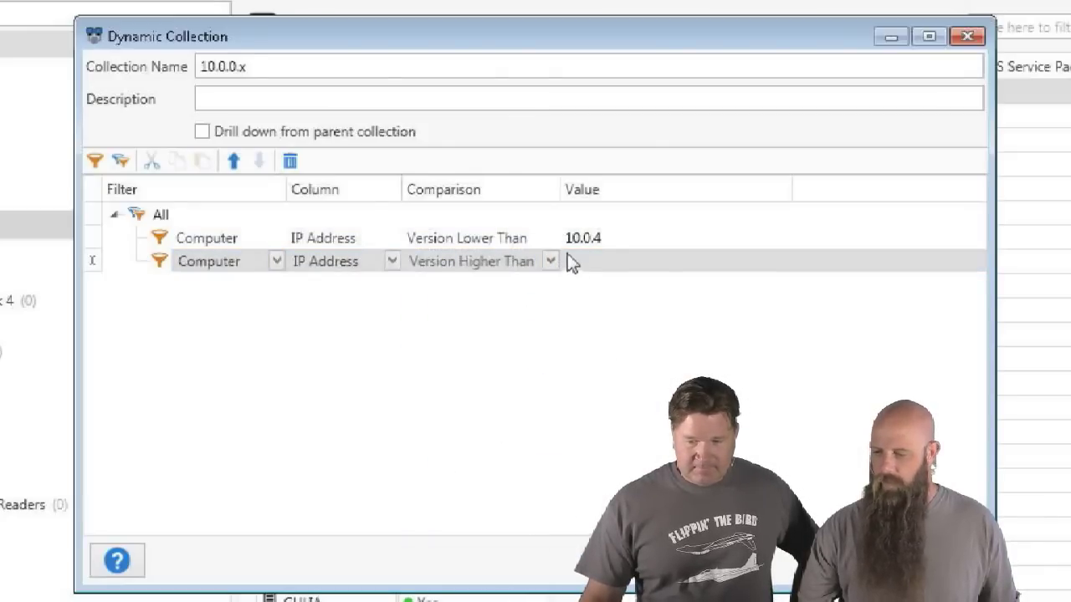
pyautogui.click(588, 260)
pyautogui.write('10.')
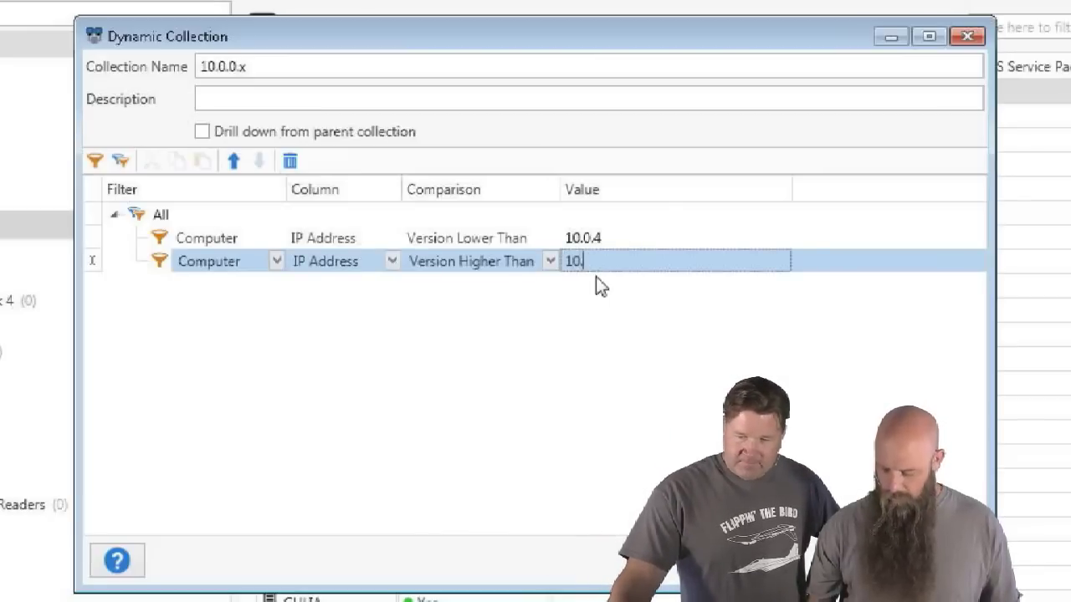
pyautogui.write('0.0.1')
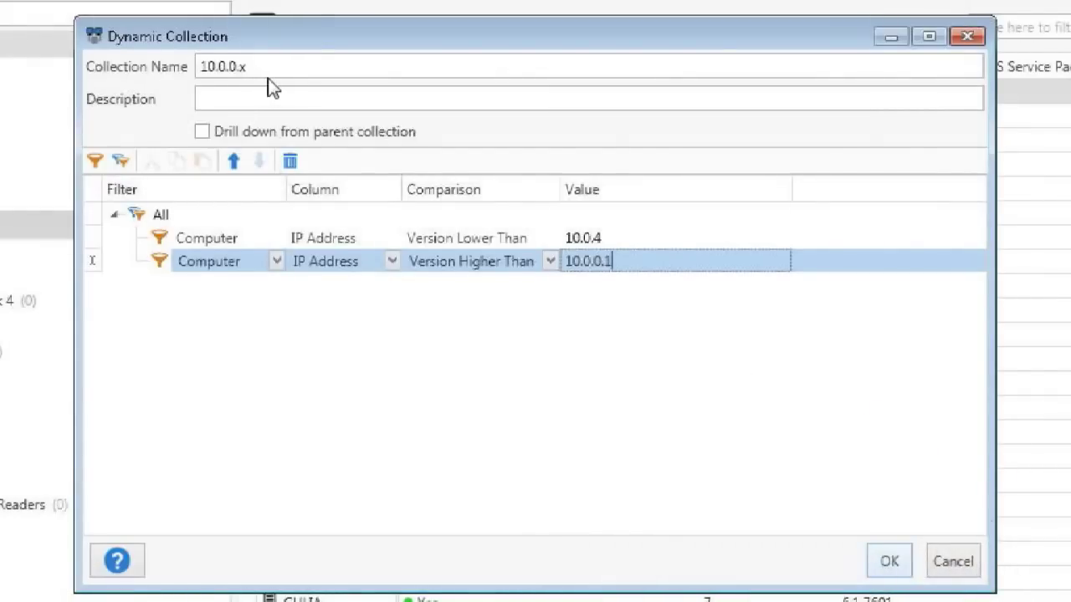
pyautogui.click(264, 71)
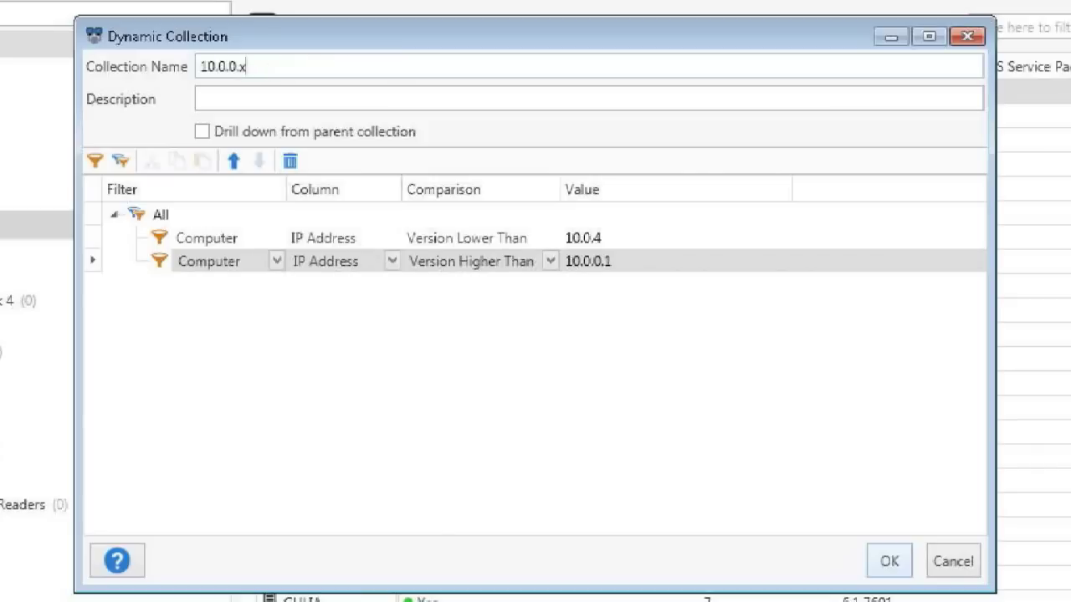
pyautogui.click(886, 559)
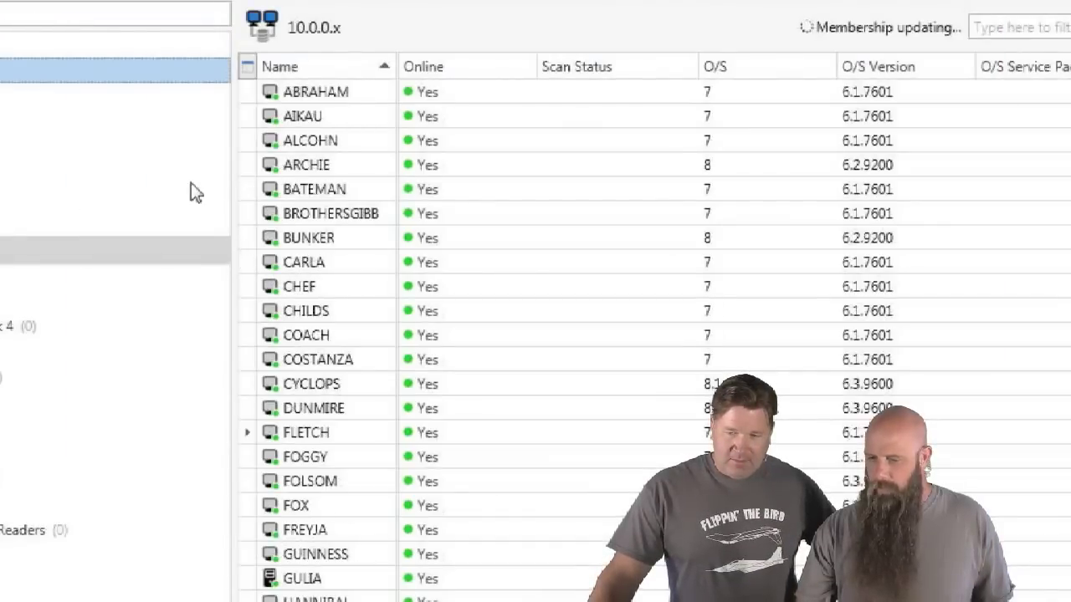
# Reopen the 10.0.0.x collection for editing, cut its Version Lower Than 10.0.4 filter, and save.
pyautogui.hotkey('ctrl', 'e')
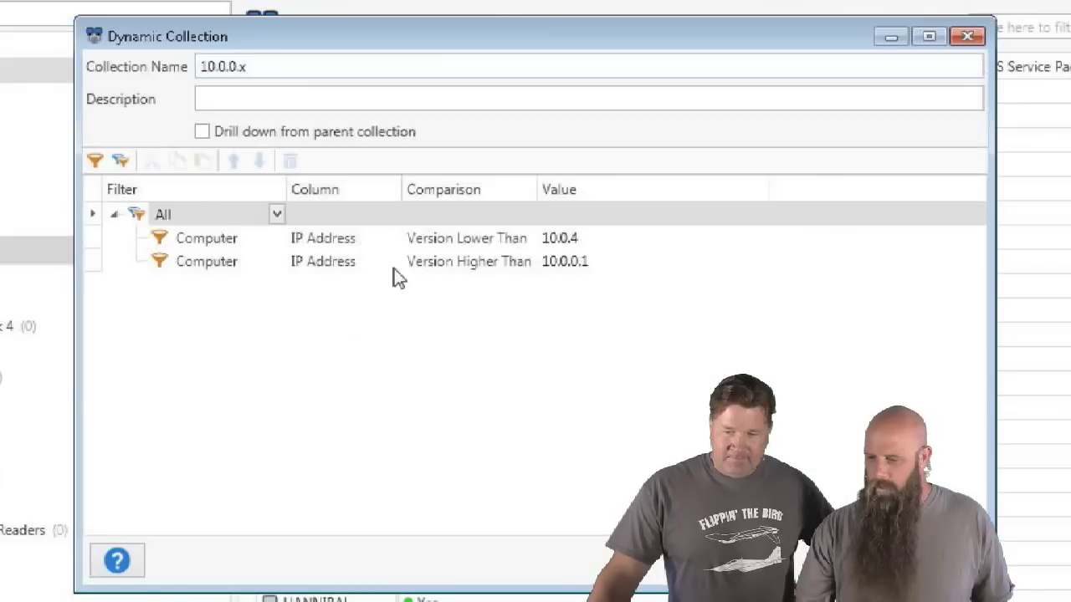
pyautogui.click(594, 266)
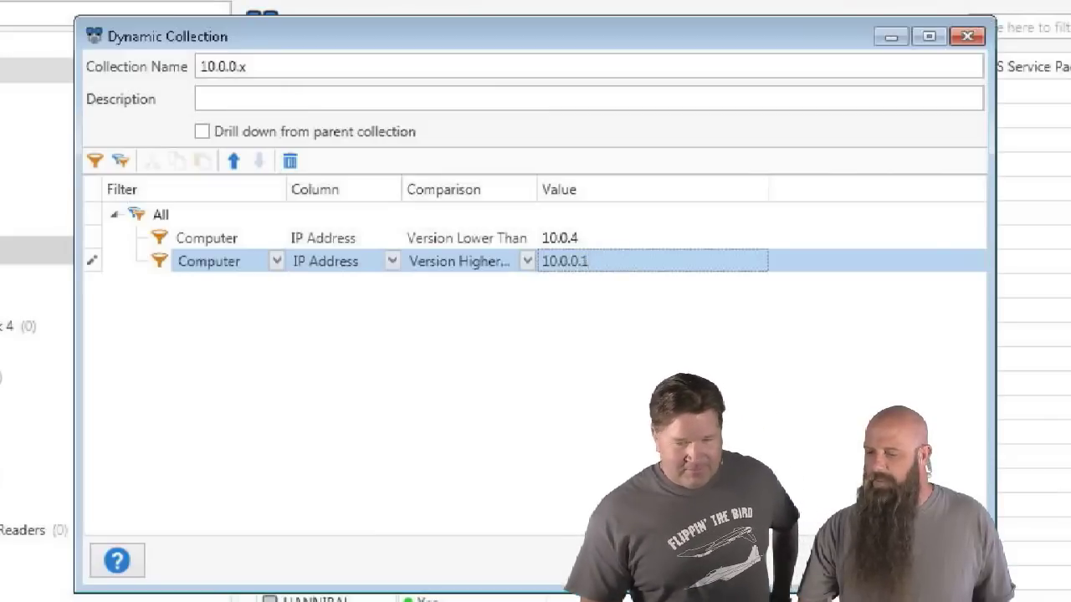
pyautogui.click(862, 561)
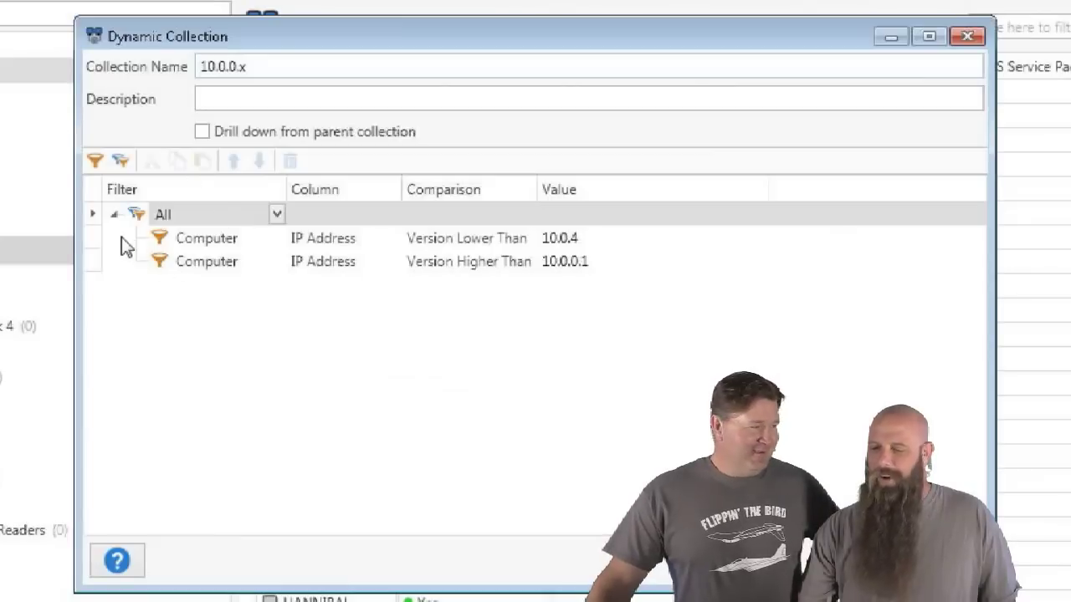
pyautogui.click(93, 237)
pyautogui.press('Delete')
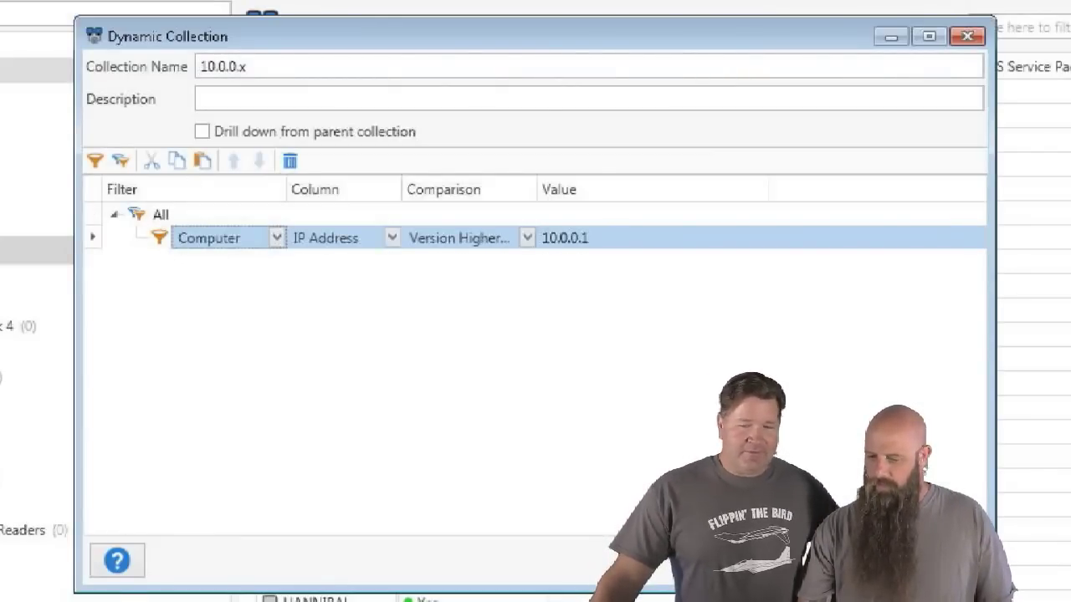
pyautogui.click(845, 561)
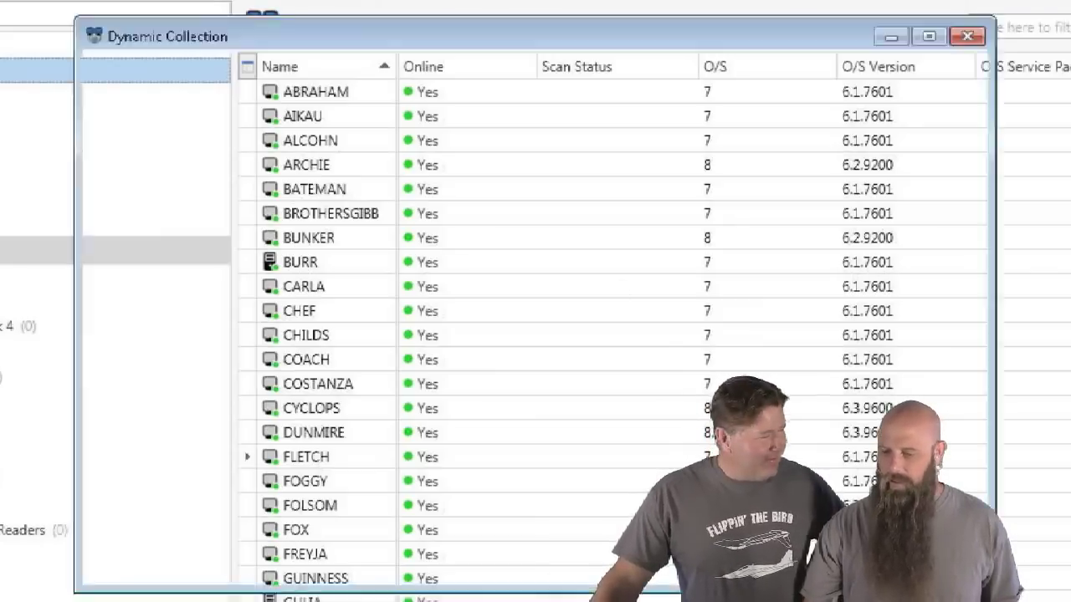
# Rename the 10.0.0.x dynamic collection to Engineering.
pyautogui.moveTo(241, 67); pyautogui.dragTo(111, 76)
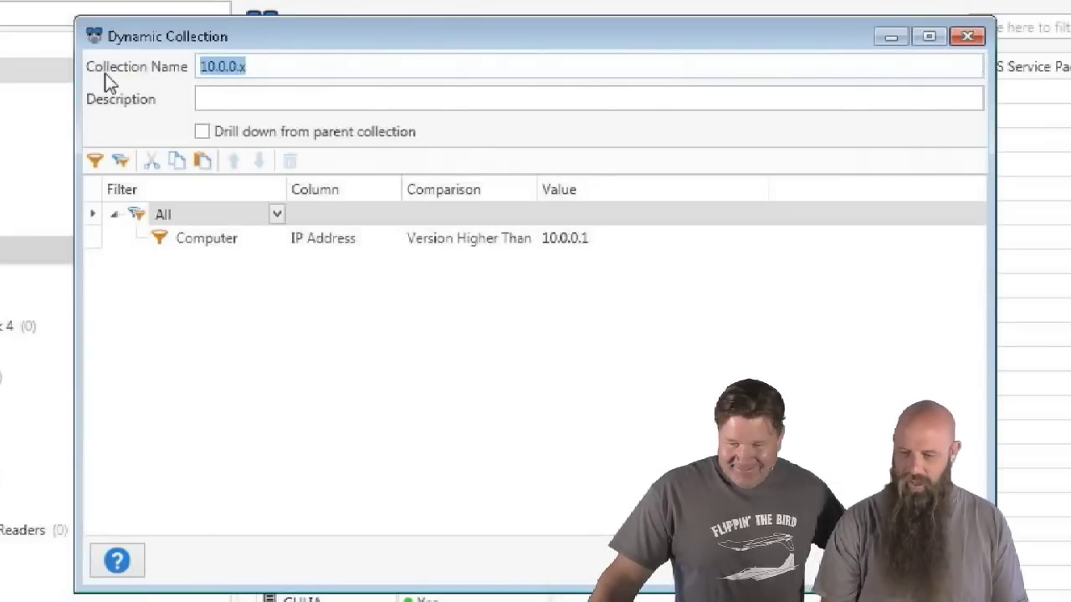
pyautogui.press('BackSpace')
pyautogui.write('Engl')
pyautogui.press('BackSpace')
pyautogui.write('ering')
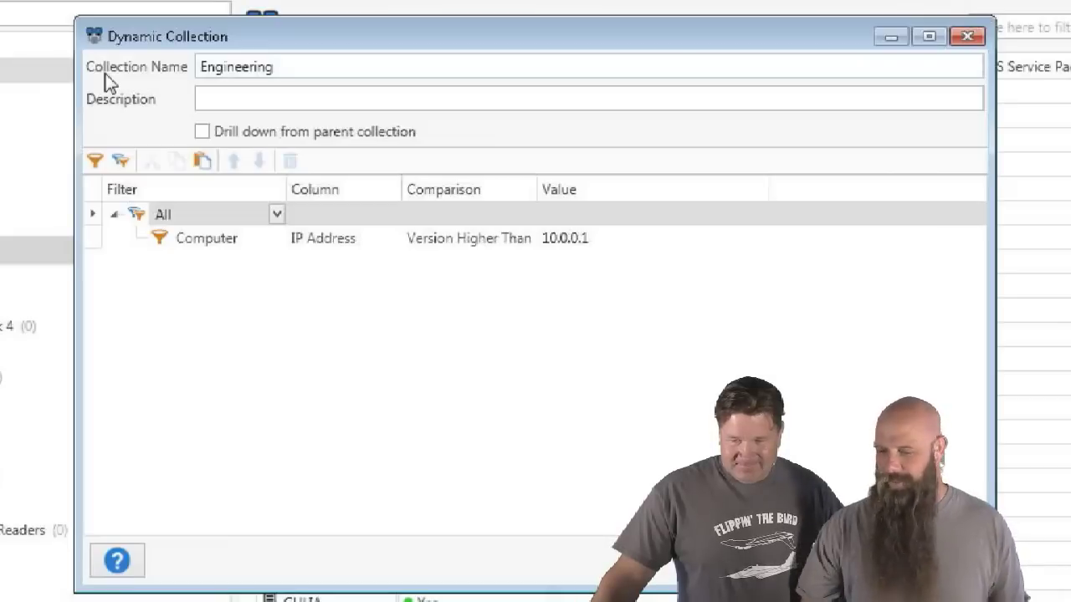
# Paste the cut Version Lower Than 10.0.4 filter back into the Engineering collection and save it.
pyautogui.click(89, 241)
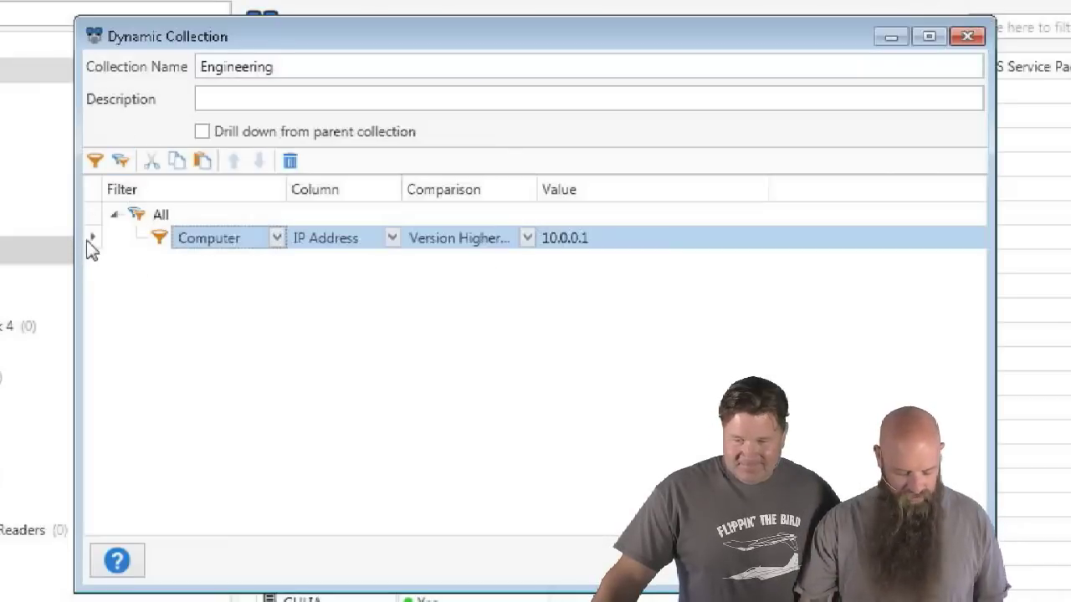
pyautogui.hotkey('ctrl', 'v')
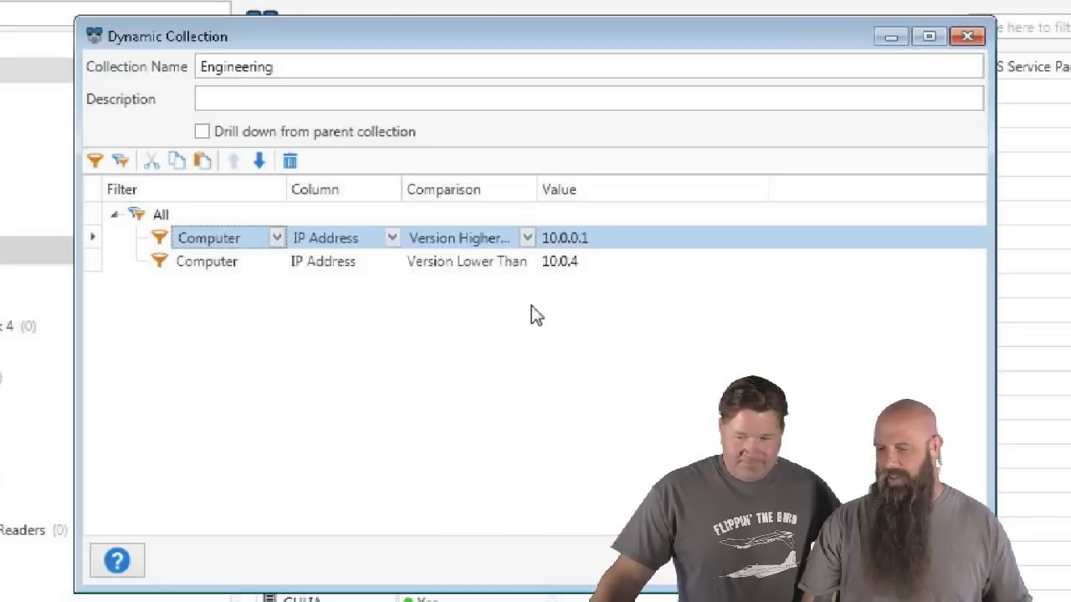
pyautogui.click(604, 241)
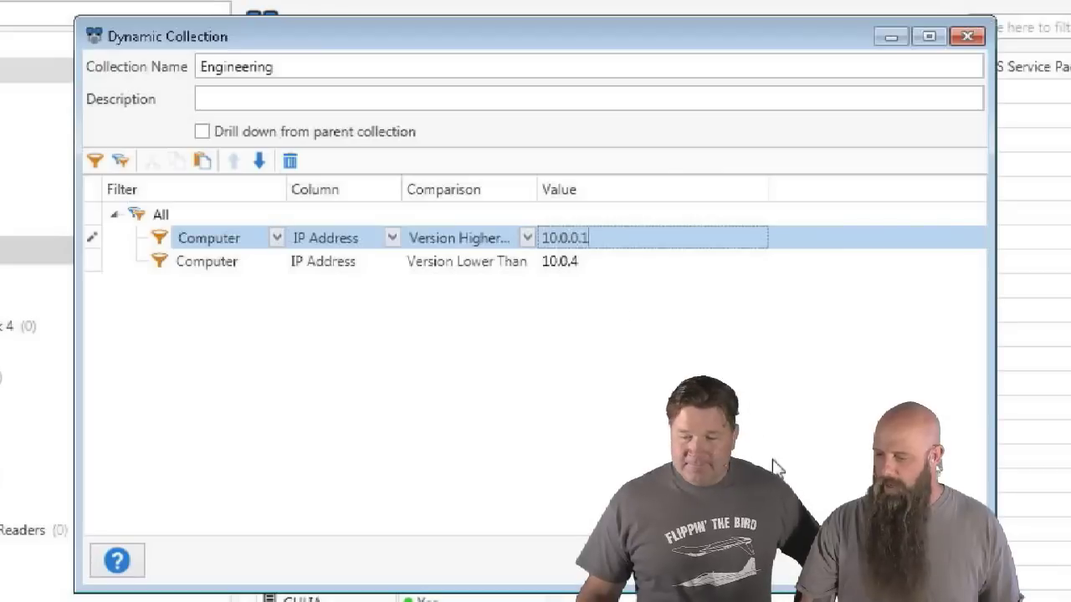
pyautogui.click(874, 561)
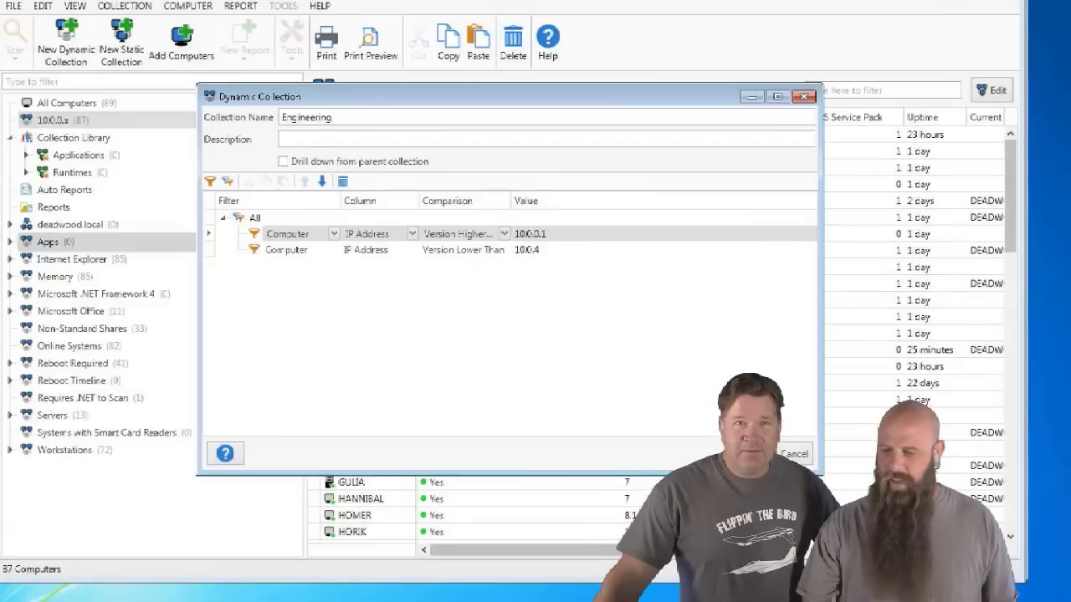
pyautogui.click(751, 453)
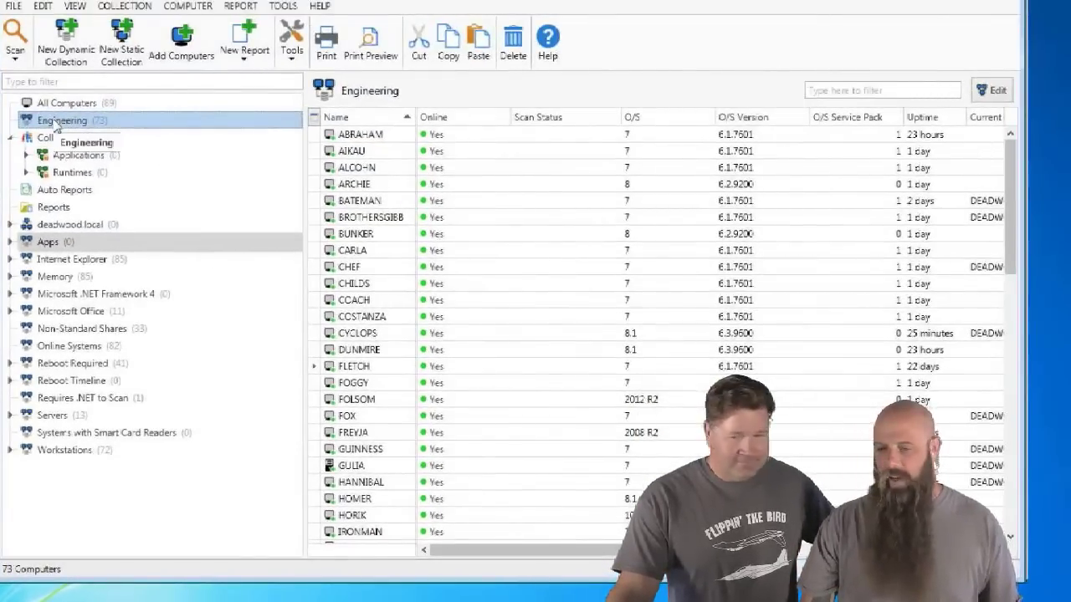
# Launch PDQ Deploy on the Engineering collection, review the packages offered for deployment, and cancel the package selection.
pyautogui.rightClick(57, 123)
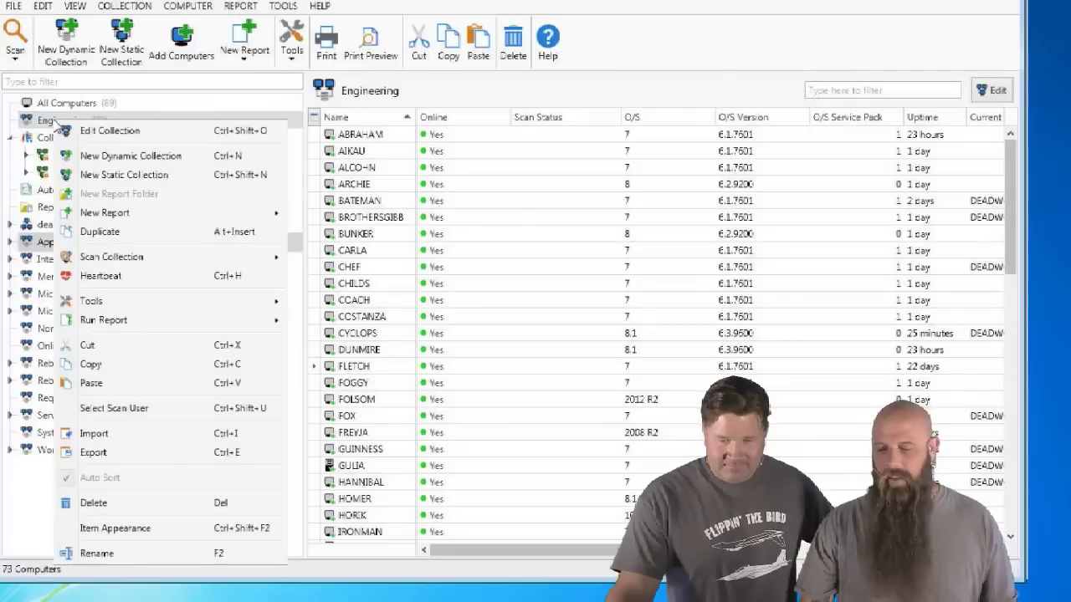
pyautogui.moveTo(113, 303)
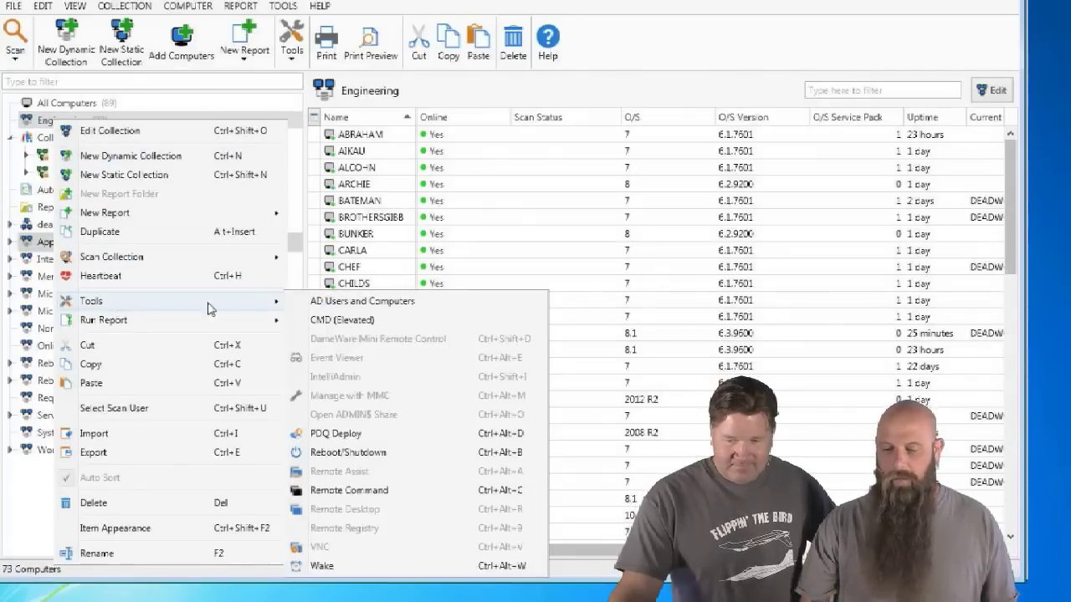
pyautogui.click(331, 435)
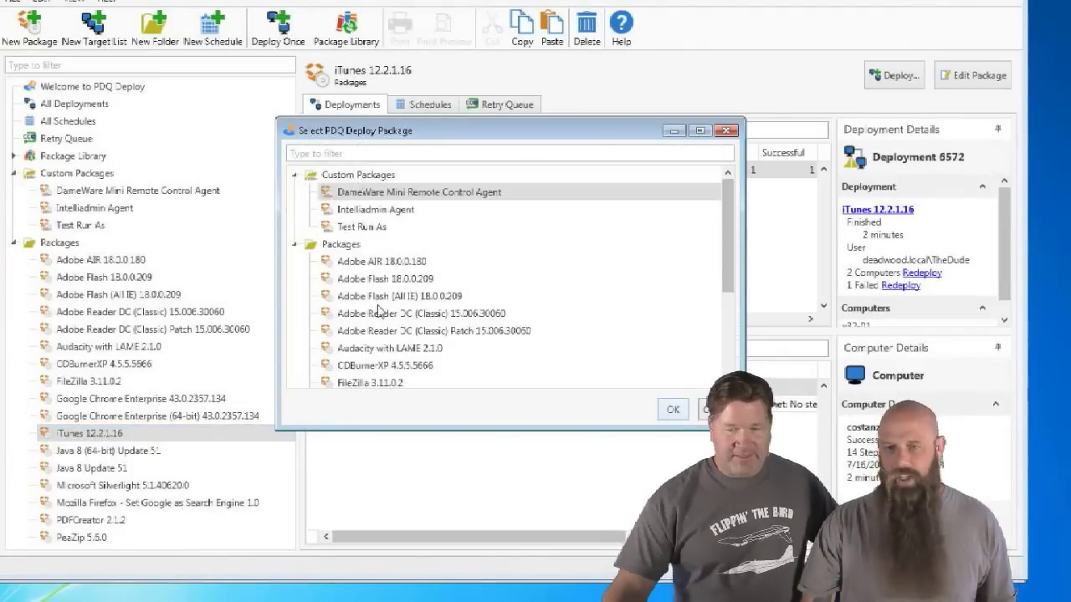
pyautogui.click(715, 409)
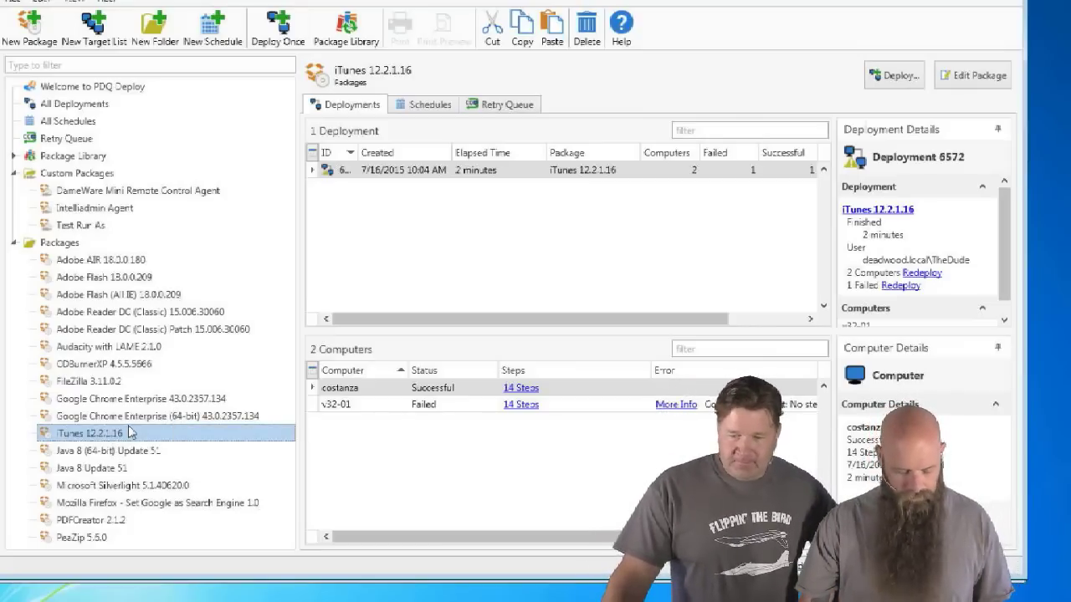
# Set up a one-time iTunes deployment, view the Engineering collection's computers as possible targets, and cancel the target selection and deployment.
pyautogui.hotkey('ctrl', 'd')
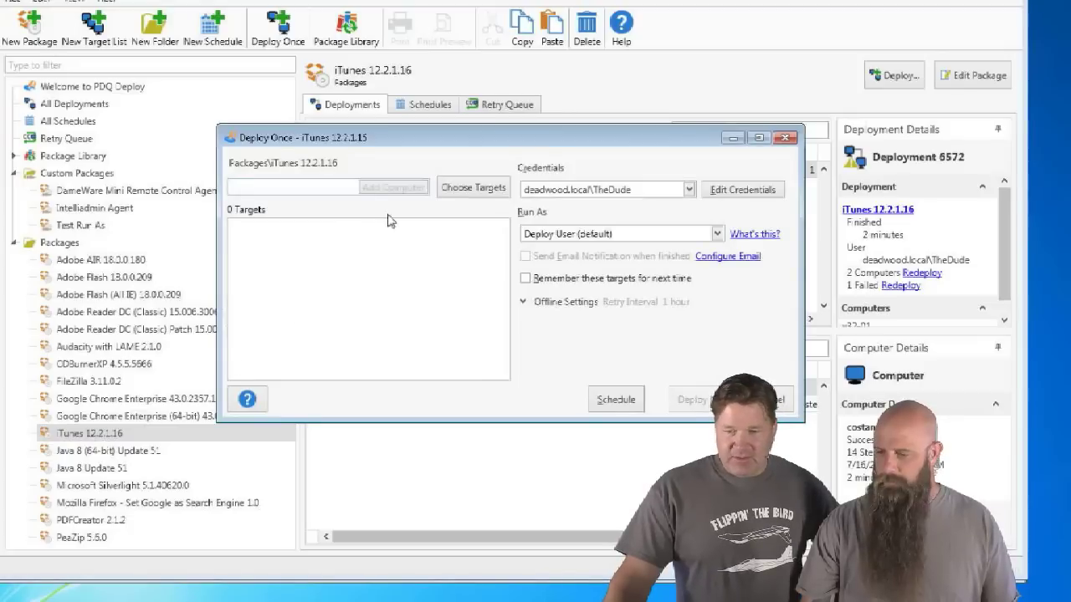
pyautogui.click(458, 193)
pyautogui.click(460, 230)
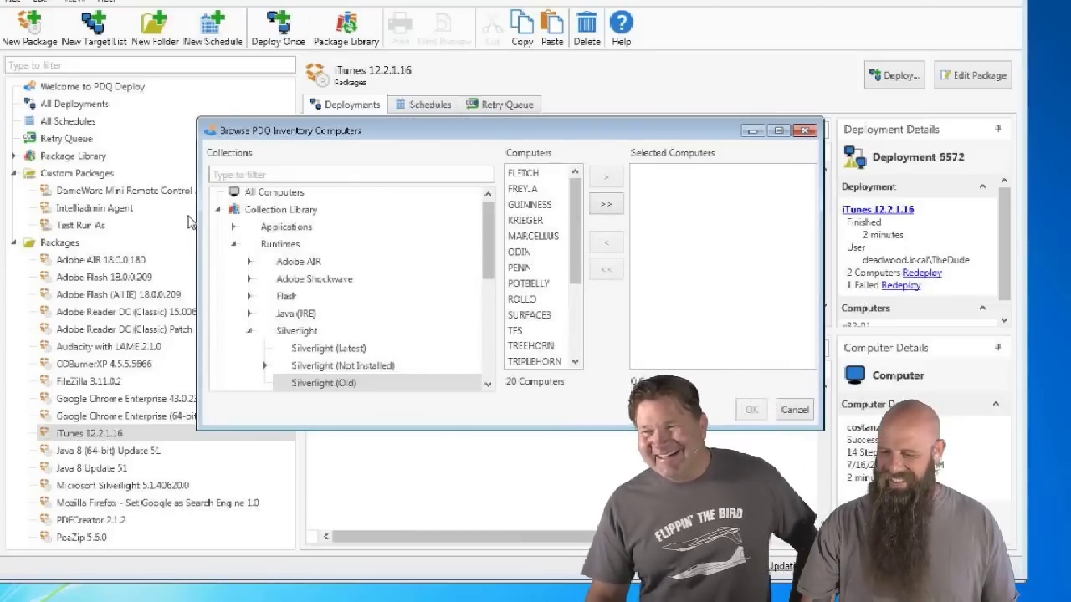
pyautogui.click(218, 210)
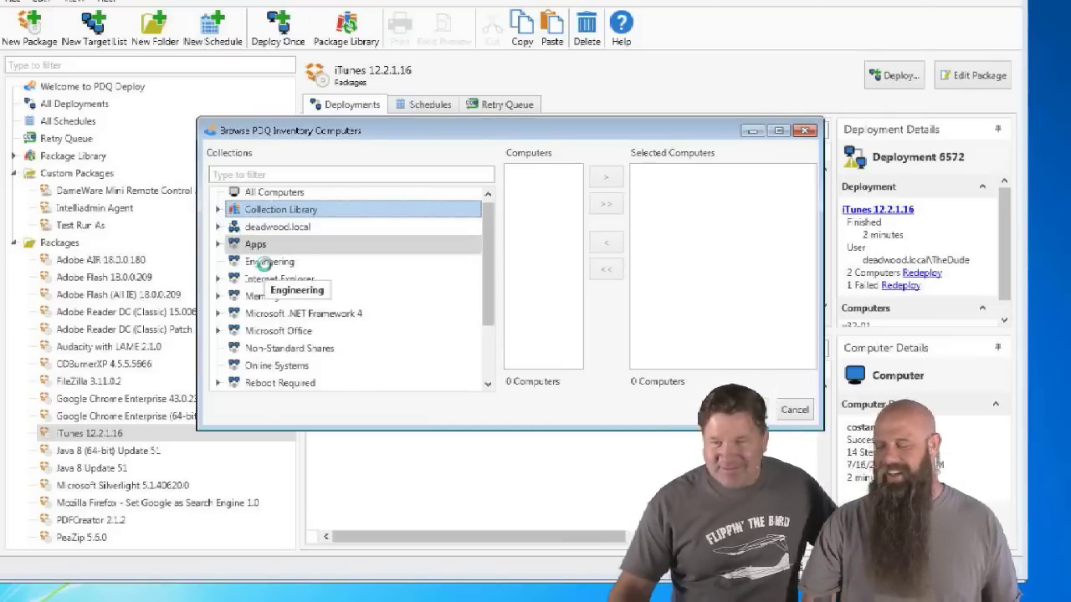
pyautogui.click(276, 261)
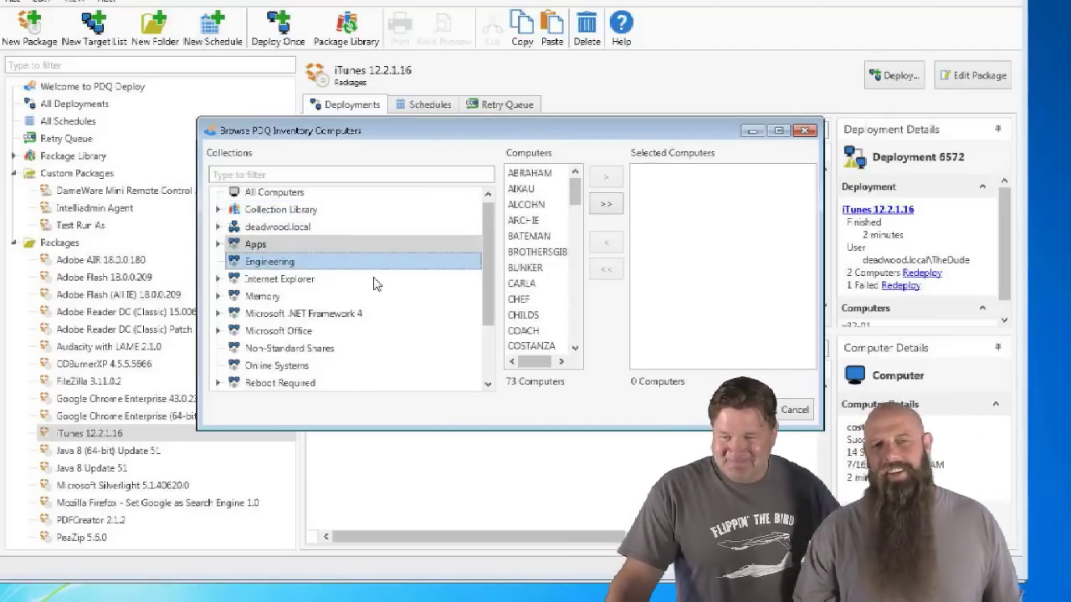
pyautogui.click(794, 409)
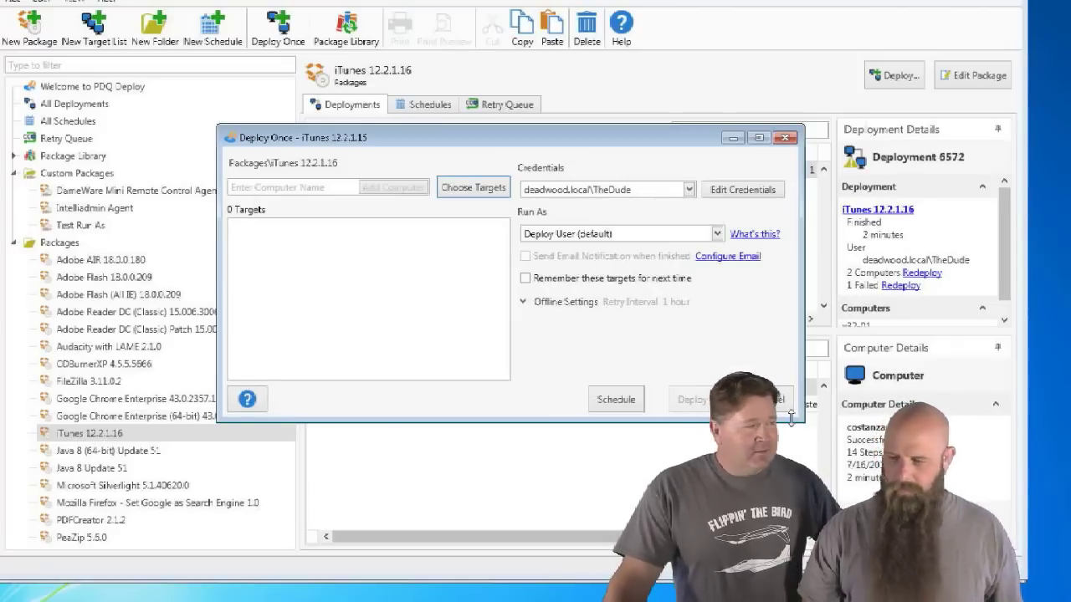
pyautogui.click(773, 400)
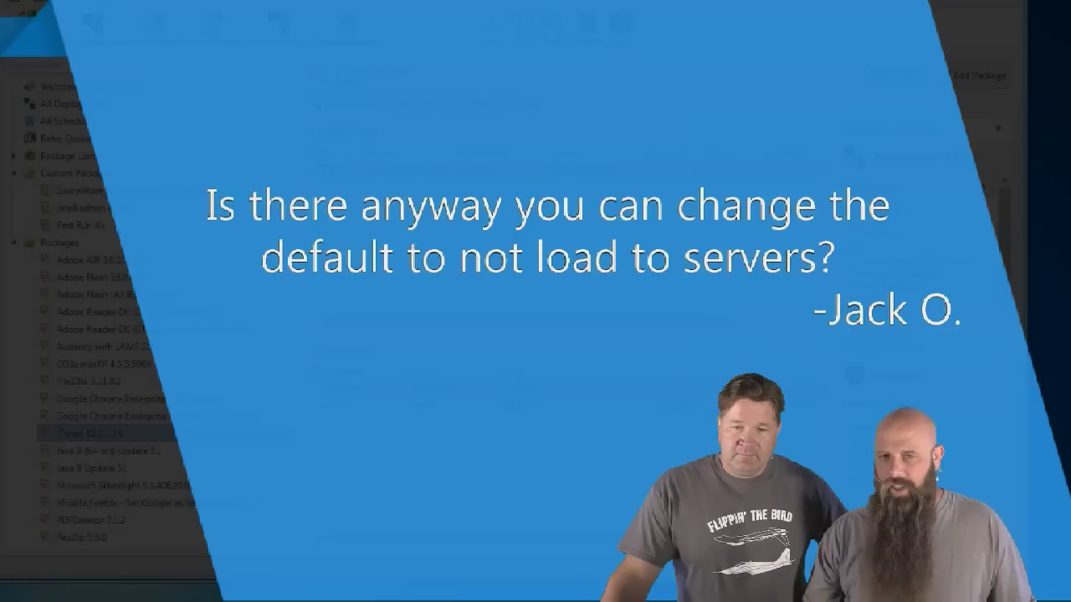
# Browse deployment targets for the iTunes package, filter the collections by "works", view the Workstations computers, and cancel the deployment.
pyautogui.doubleClick(90, 440)
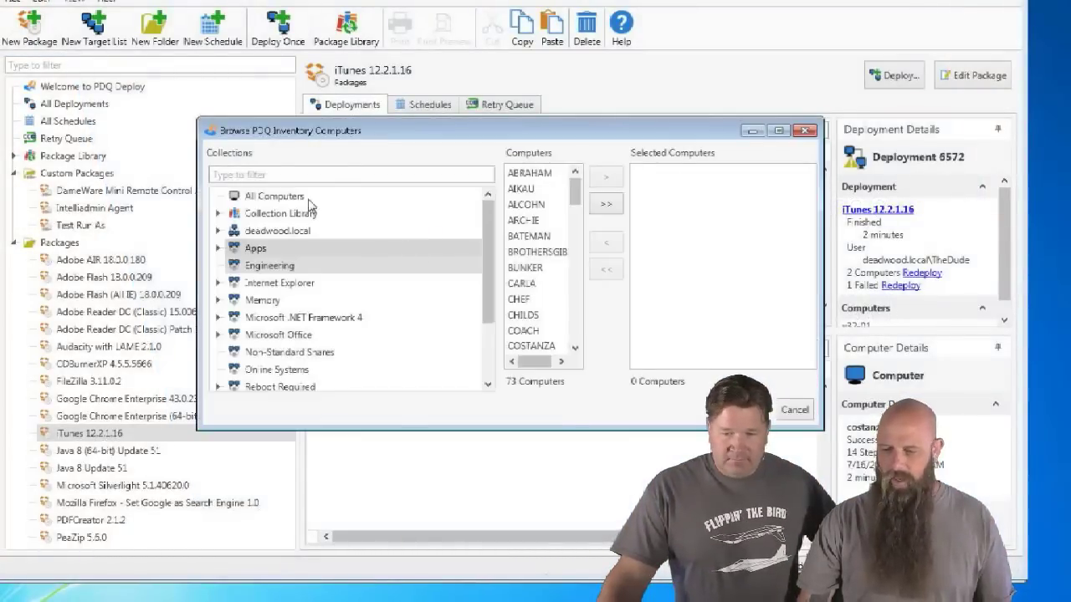
pyautogui.click(278, 176)
pyautogui.write('works')
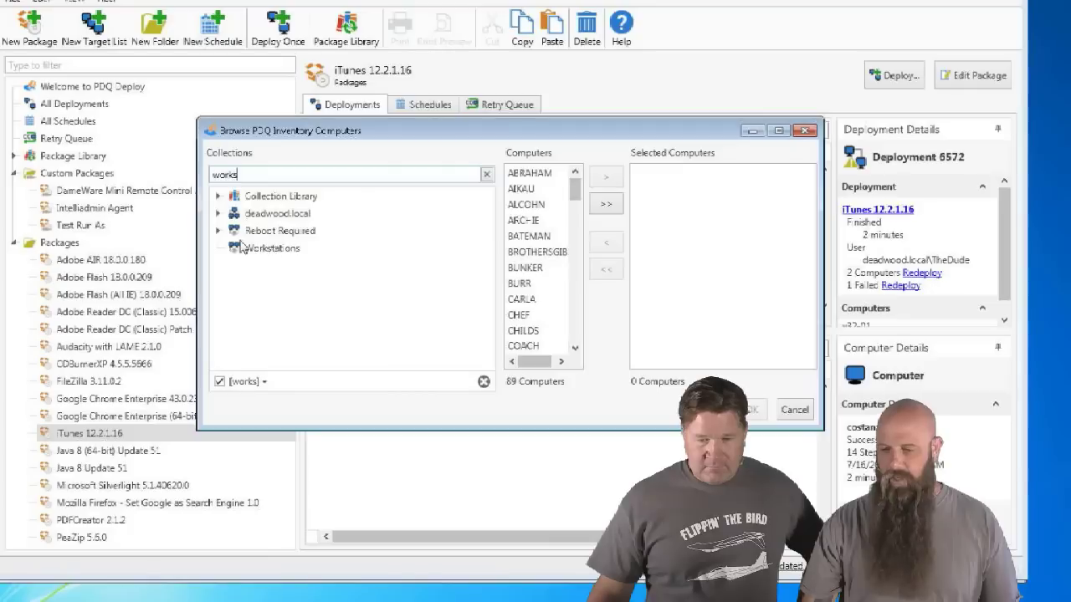
pyautogui.click(243, 247)
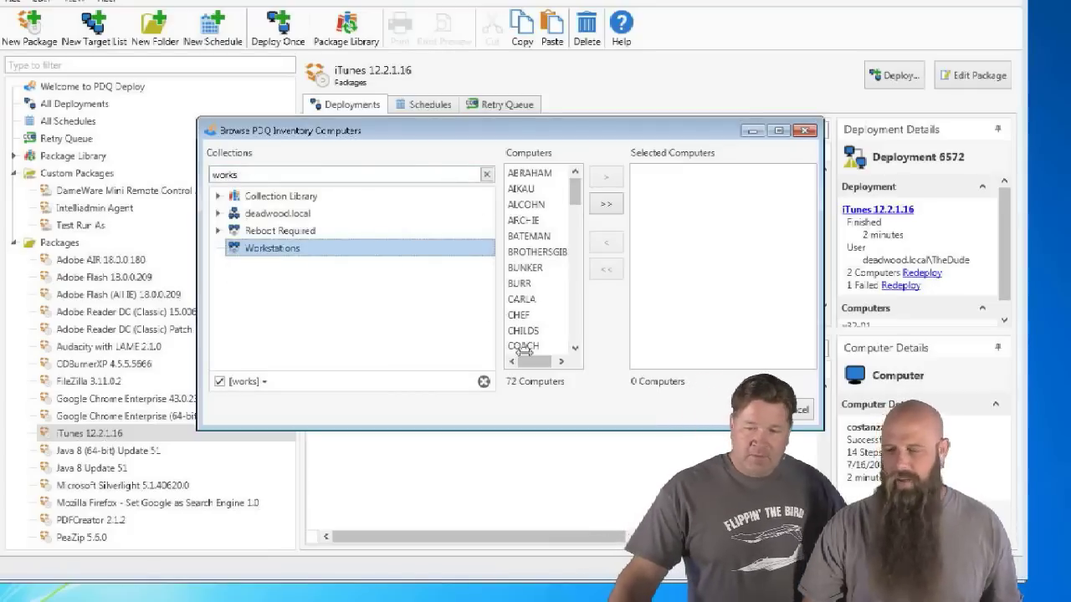
pyautogui.click(806, 413)
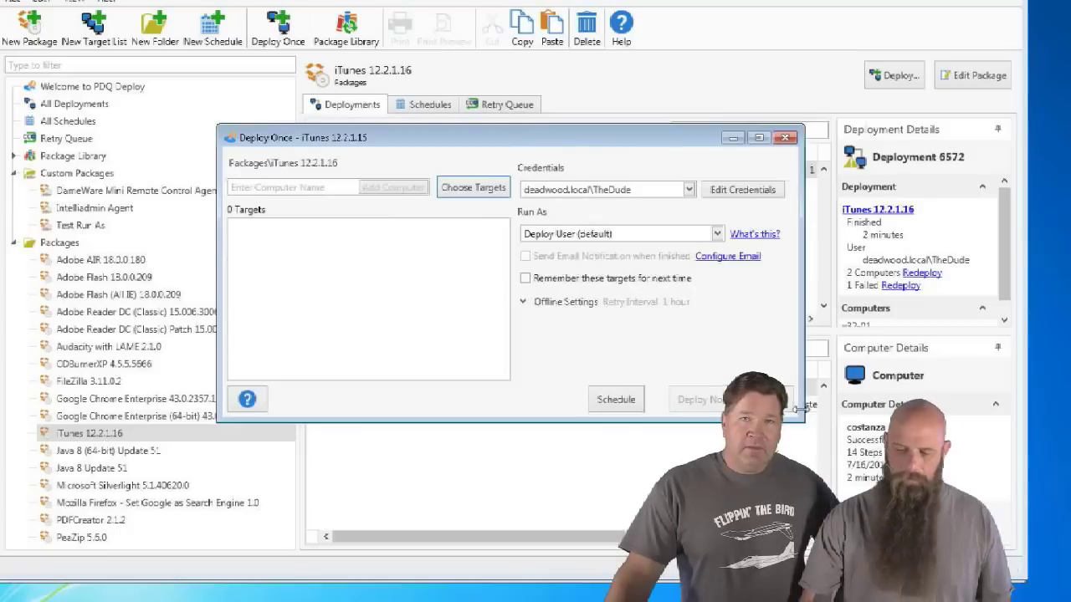
pyautogui.click(792, 416)
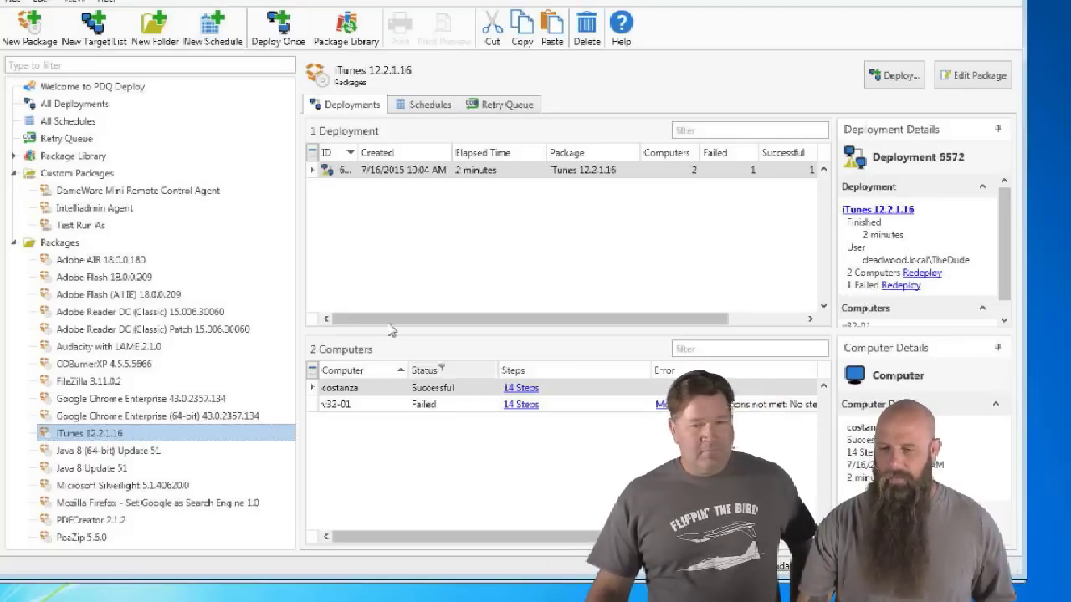
# Add an exclusion target filter for the host name token in the preferences and close them.
pyautogui.click(14, 2)
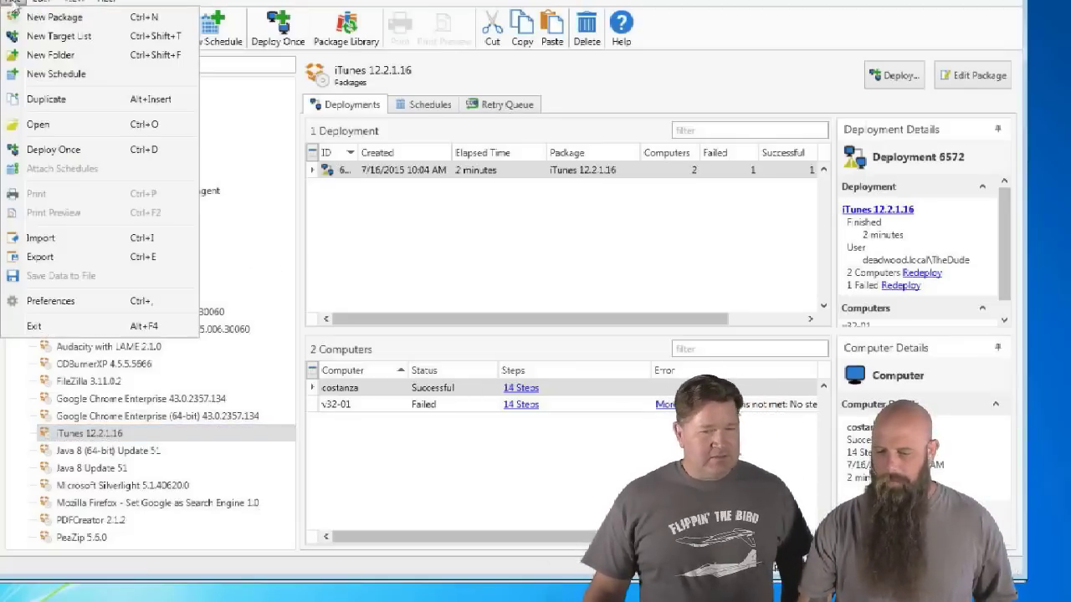
pyautogui.click(48, 300)
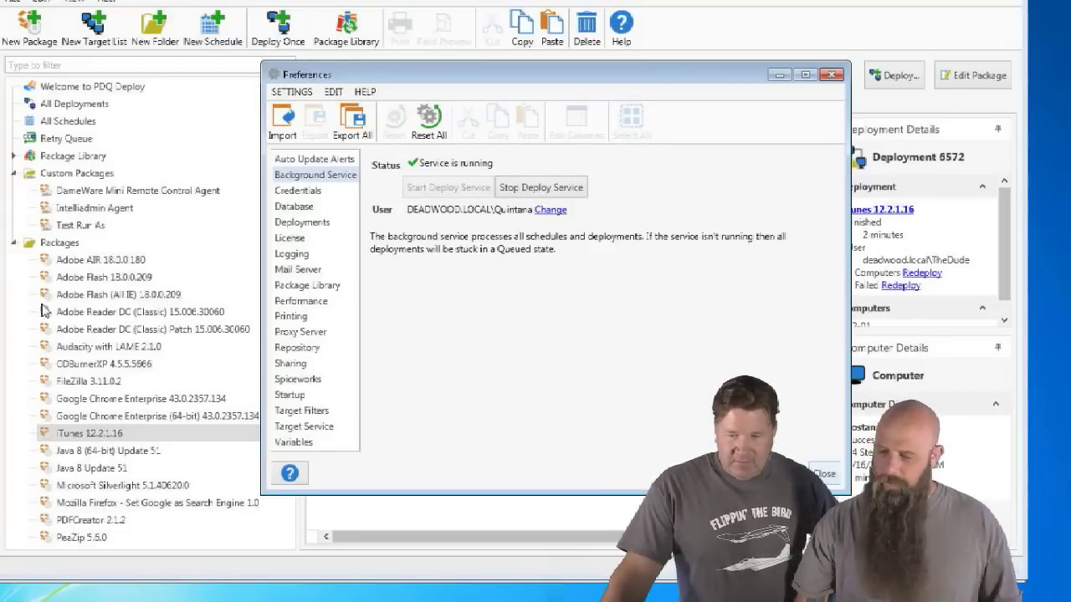
pyautogui.click(292, 414)
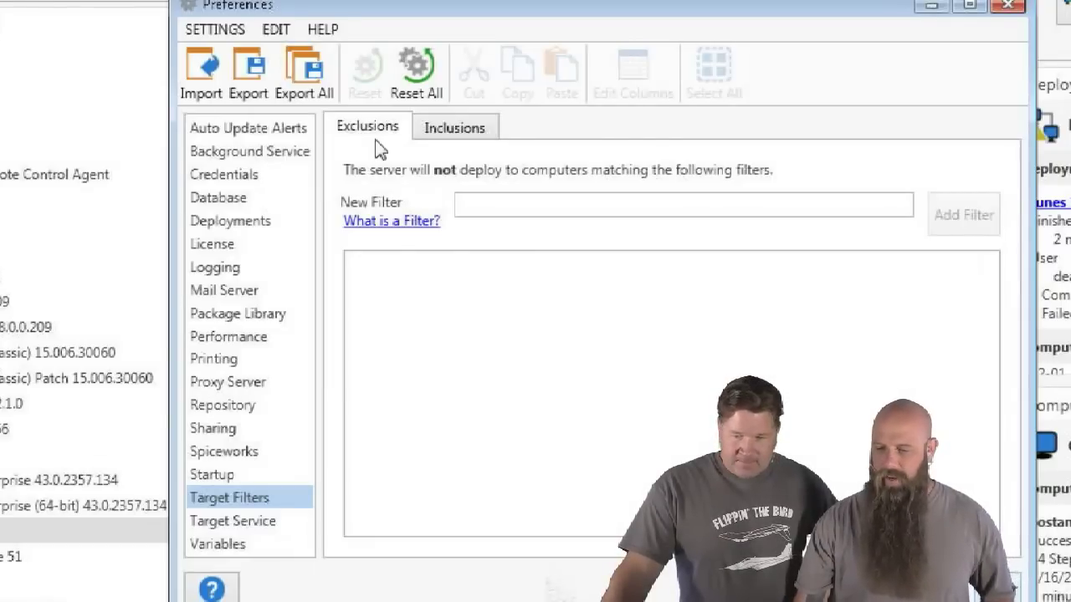
pyautogui.click(504, 210)
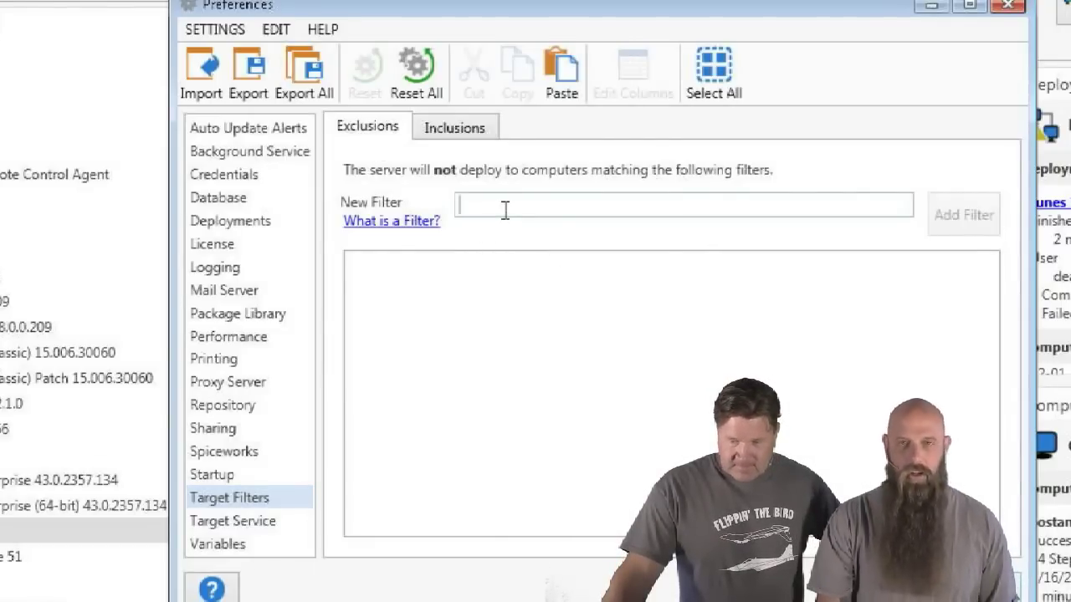
pyautogui.write('token')
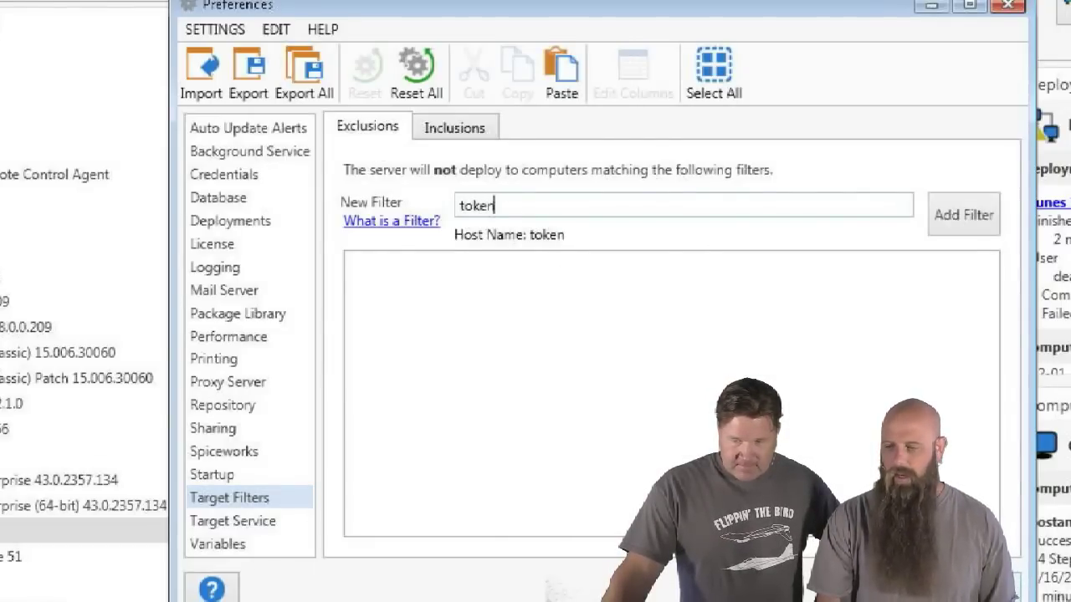
pyautogui.press('Return')
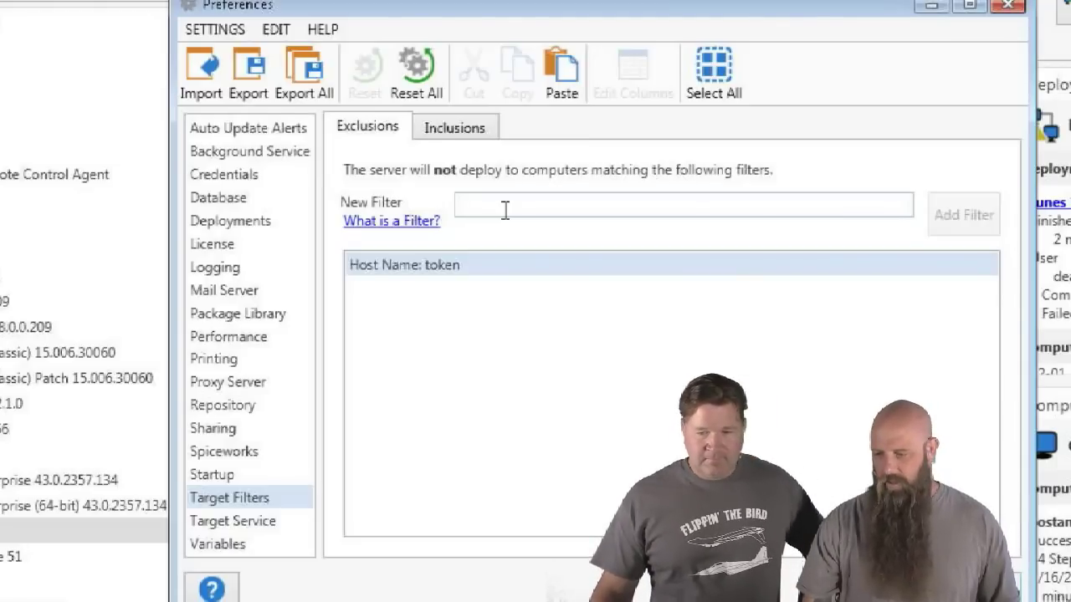
pyautogui.press('Escape')
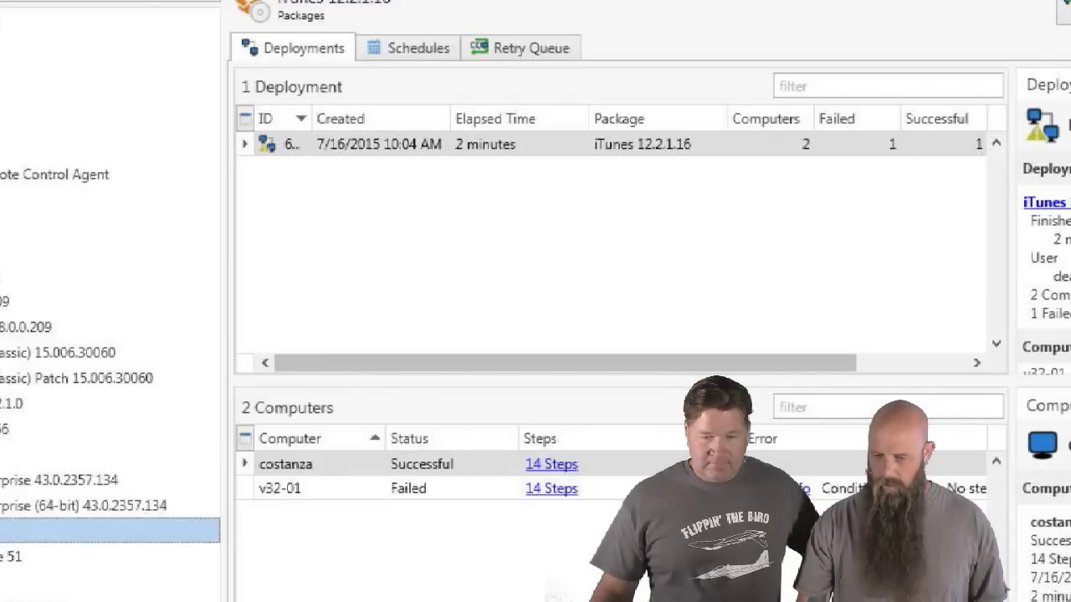
# Deploy the Test Run As package once to the computer token and check that computer's error text.
pyautogui.click(84, 224)
pyautogui.hotkey('ctrl', 'd')
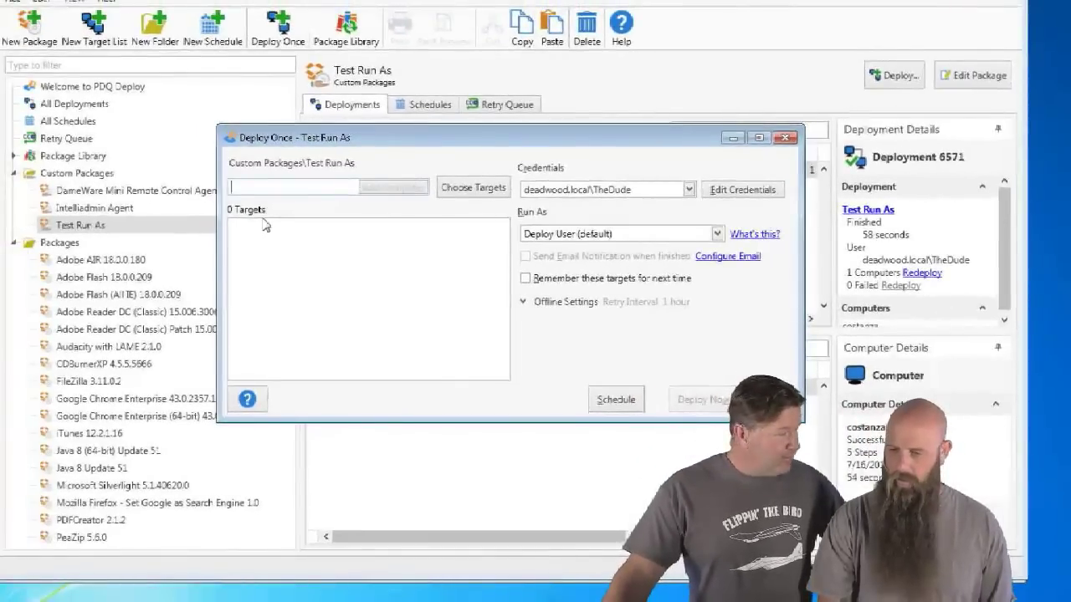
pyautogui.write('token')
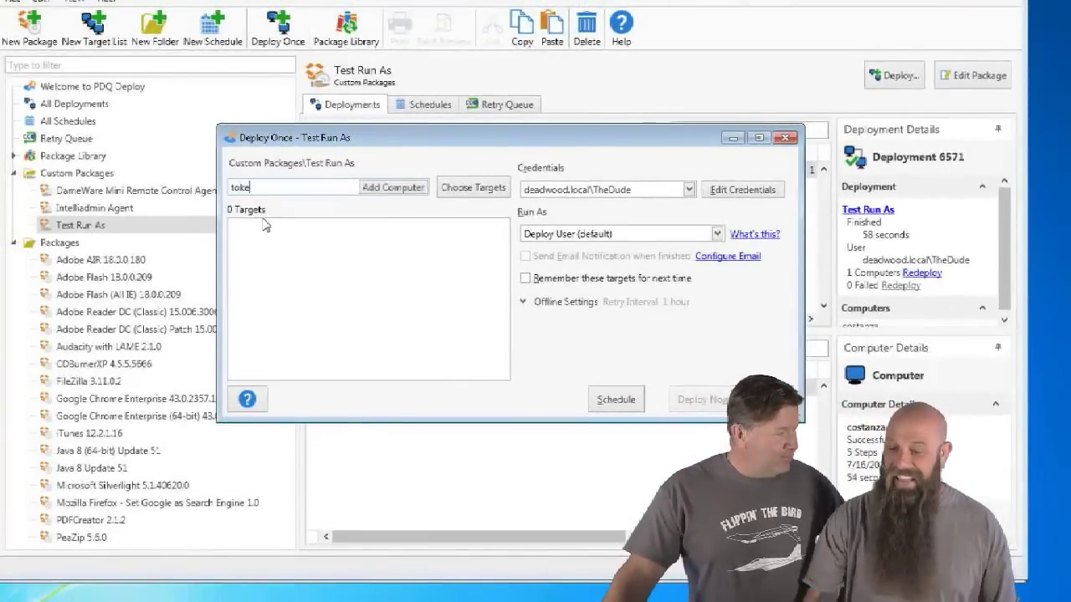
pyautogui.press('Return')
pyautogui.click(707, 400)
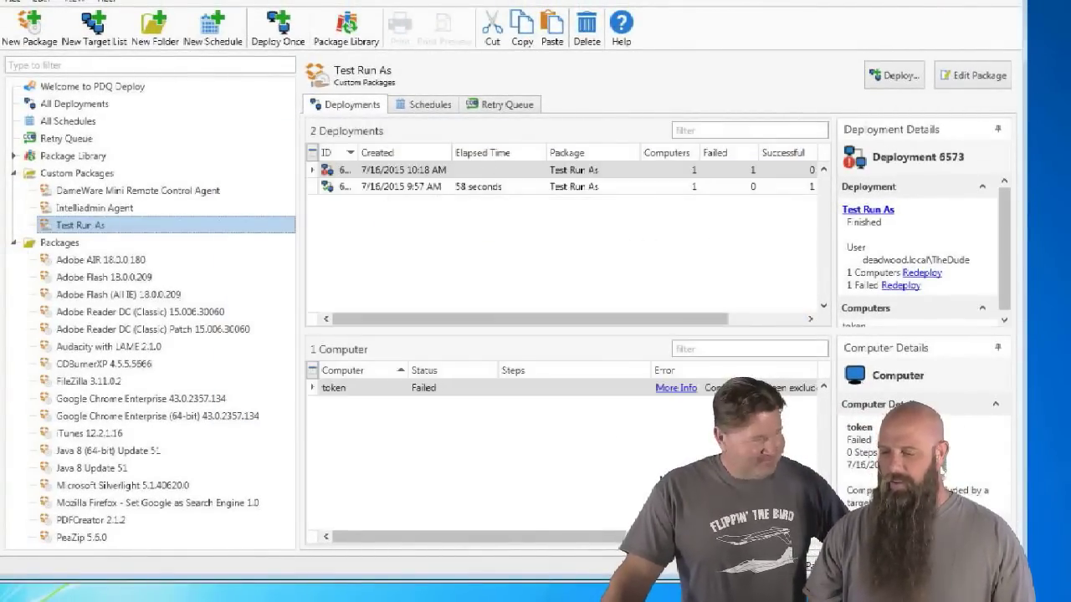
pyautogui.click(753, 388)
pyautogui.hscroll(-3, 535, 469)
# Add a wildcard host name exclusion srv-* to the target filters in the preferences.
pyautogui.hotkey('ctrl', ',')
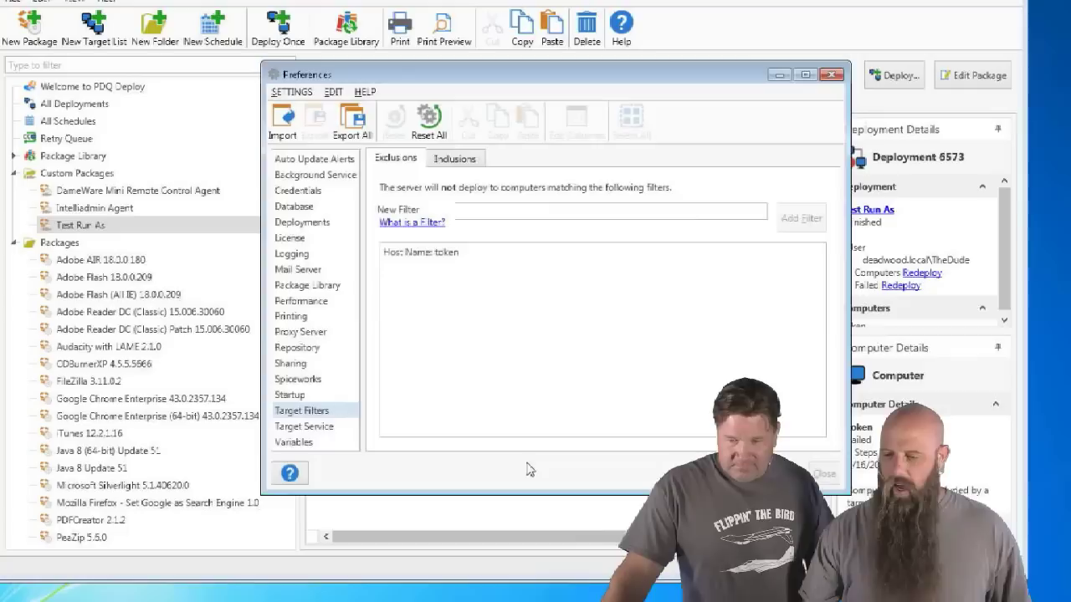
pyautogui.click(497, 210)
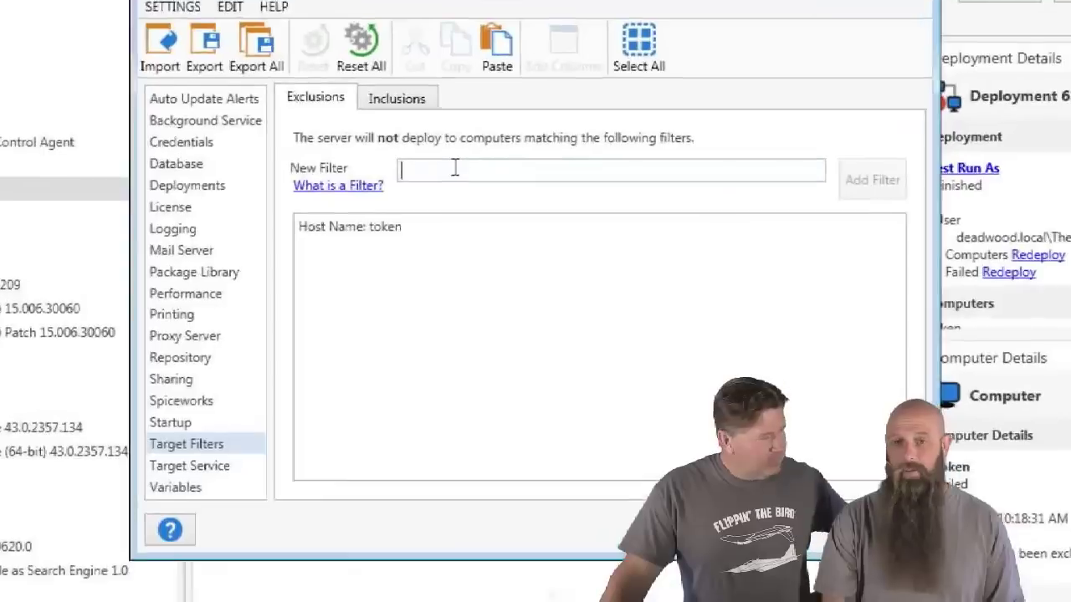
pyautogui.write('srv')
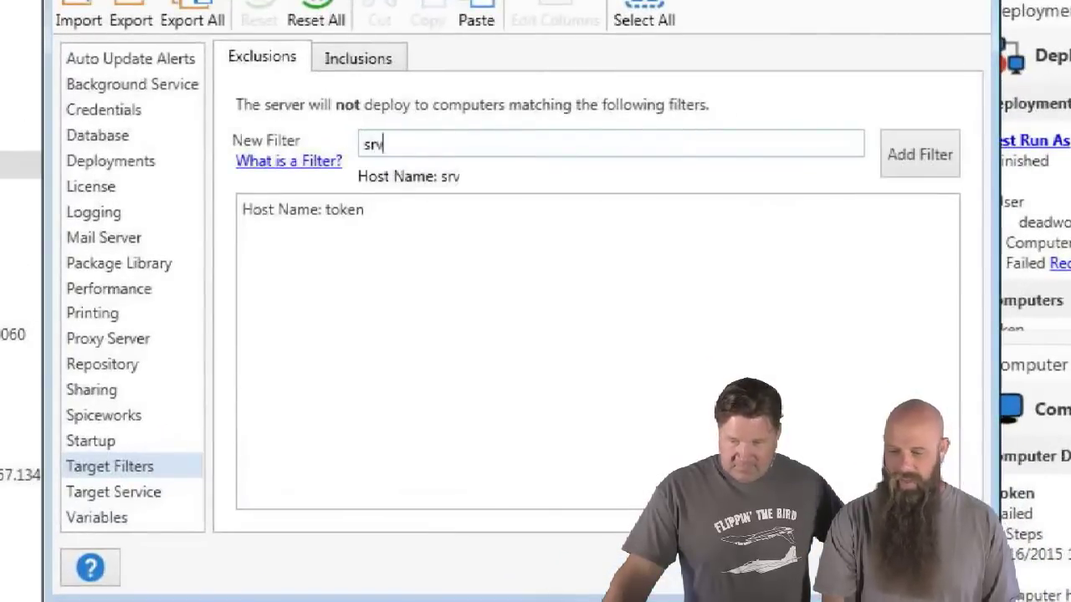
pyautogui.write('-')
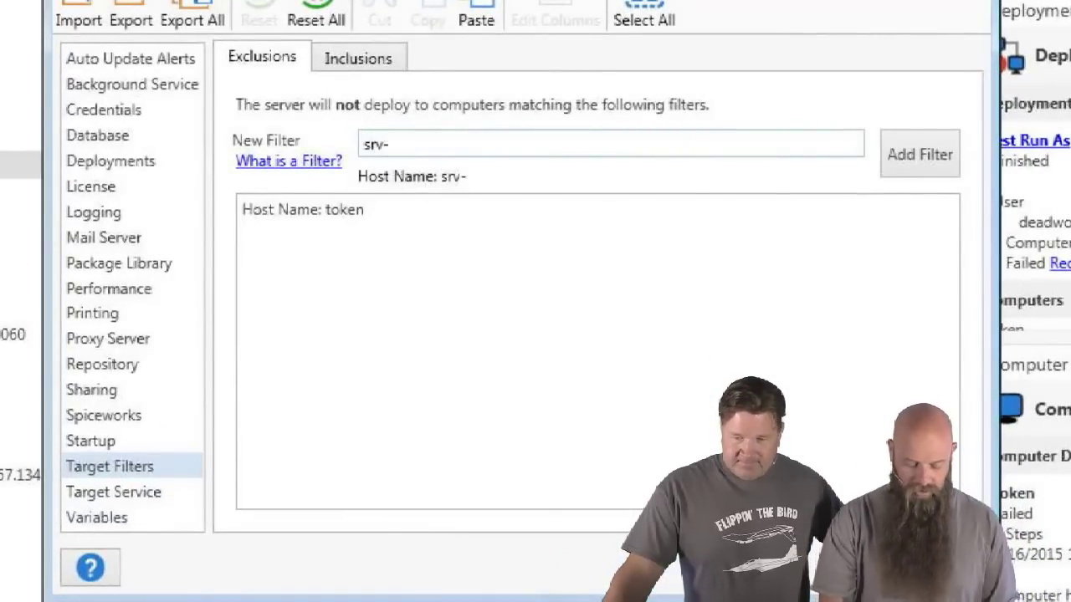
pyautogui.write('*')
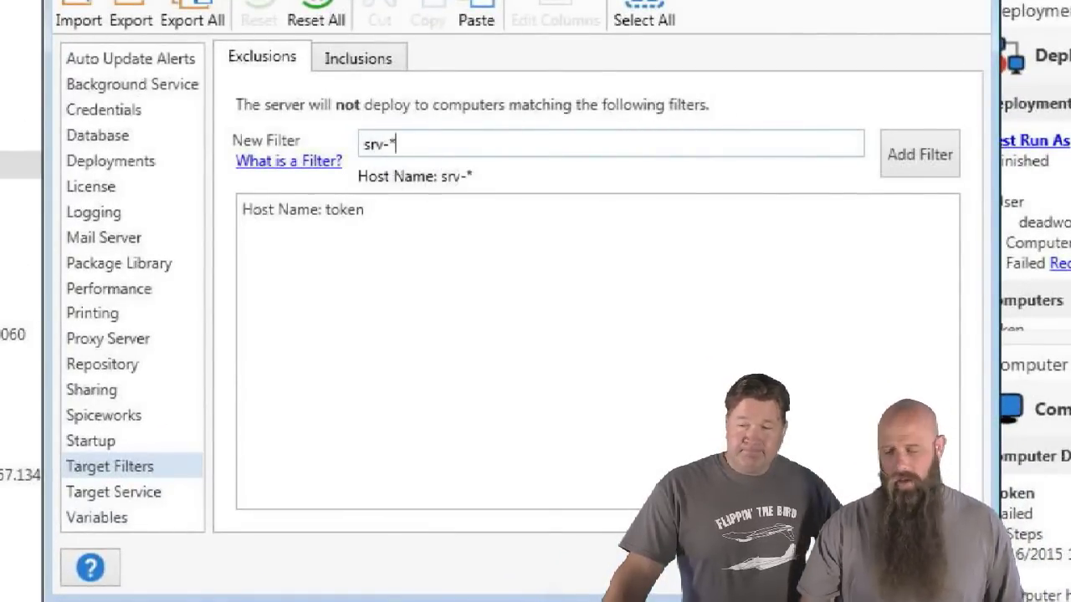
pyautogui.click(903, 153)
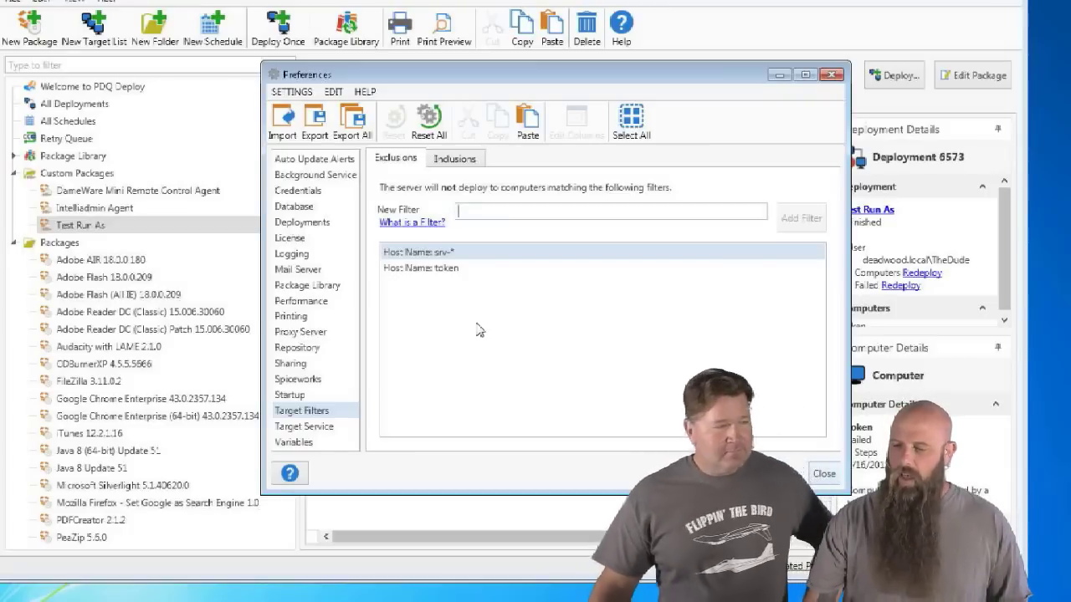
# Try adding 10.0.4.0/21 as a subnet exclusion filter and delete the resulting subnet entry.
pyautogui.keyDown('shift'); pyautogui.click(480, 269); pyautogui.keyUp('shift')
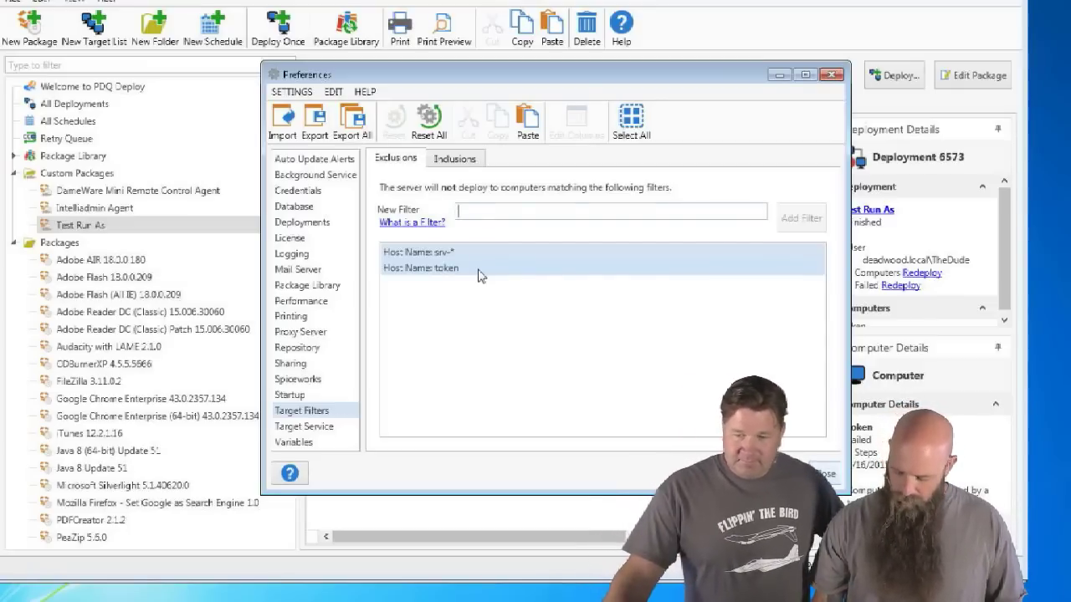
pyautogui.write('10')
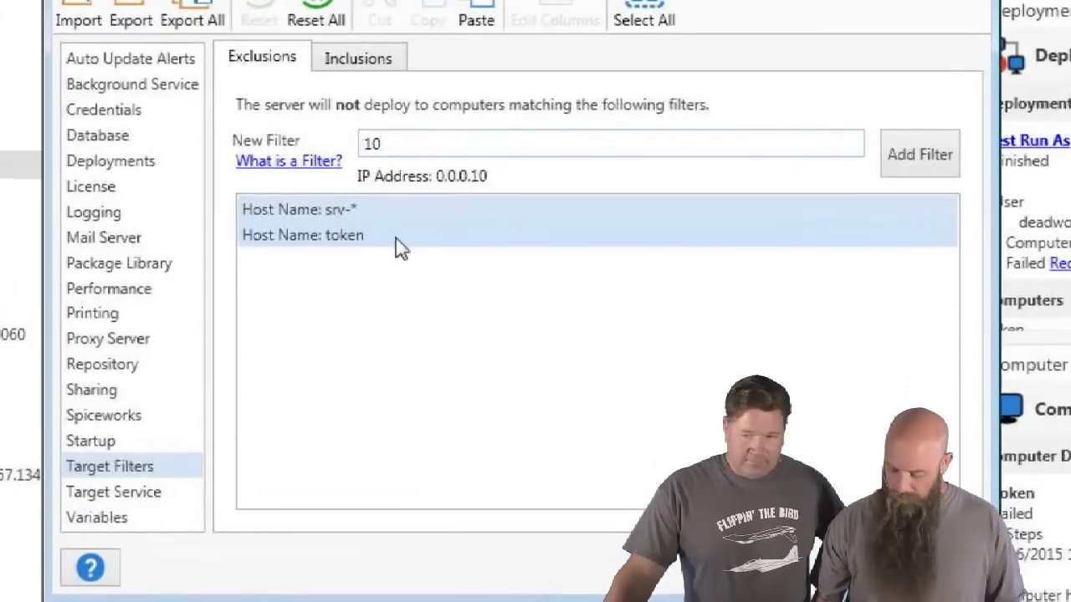
pyautogui.write('.0.4')
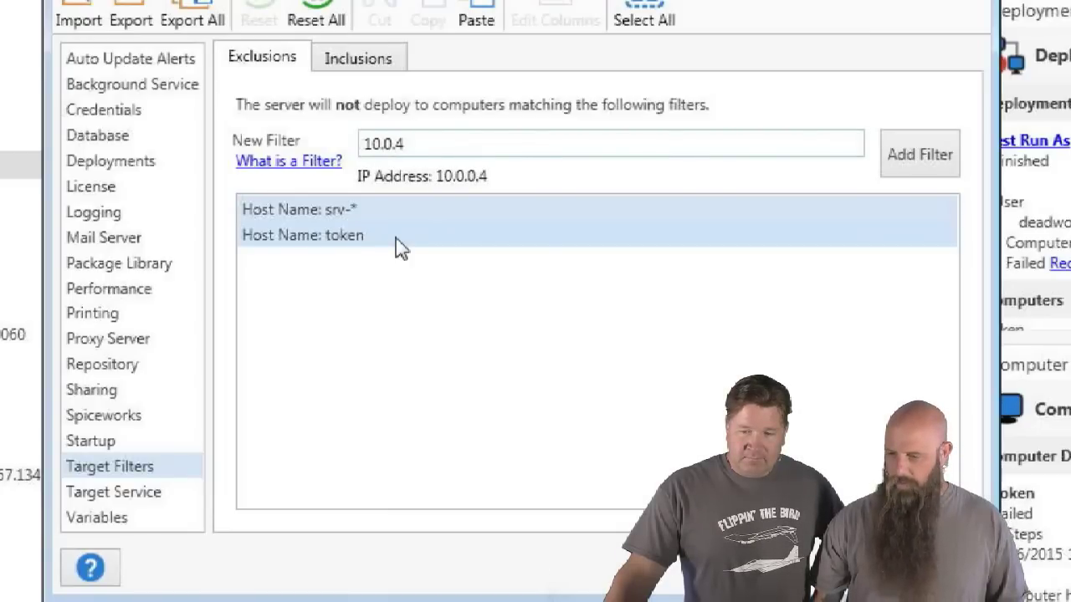
pyautogui.write('.')
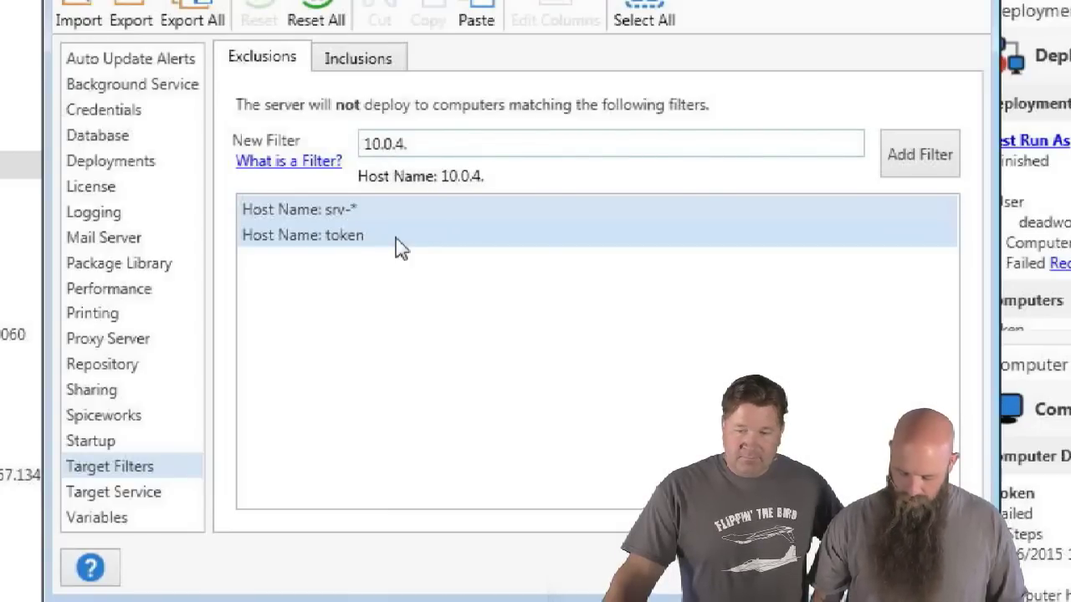
pyautogui.write('0/')
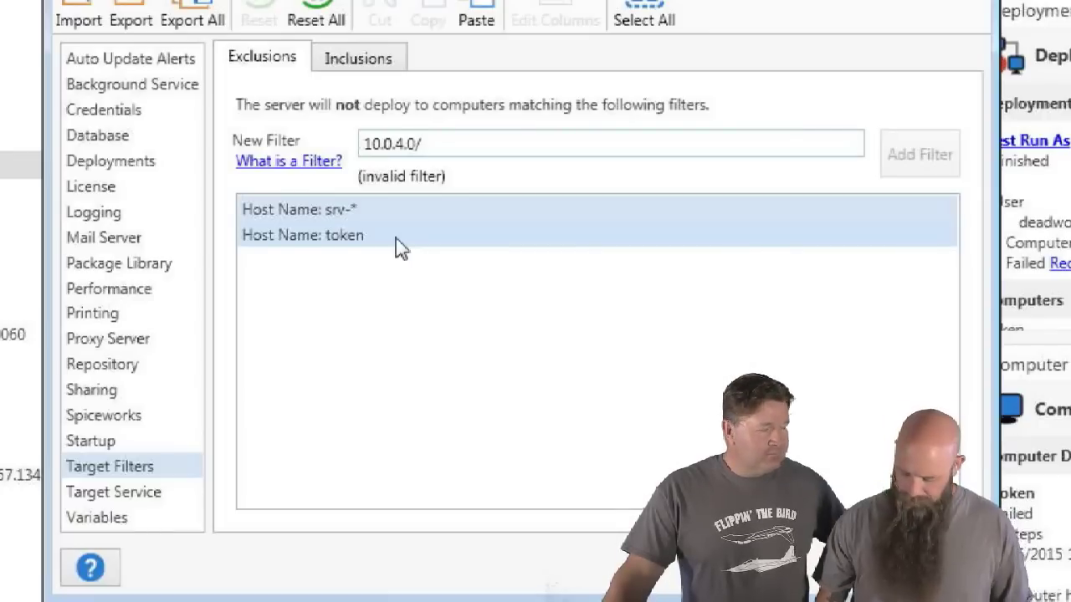
pyautogui.write('21')
pyautogui.press('Return')
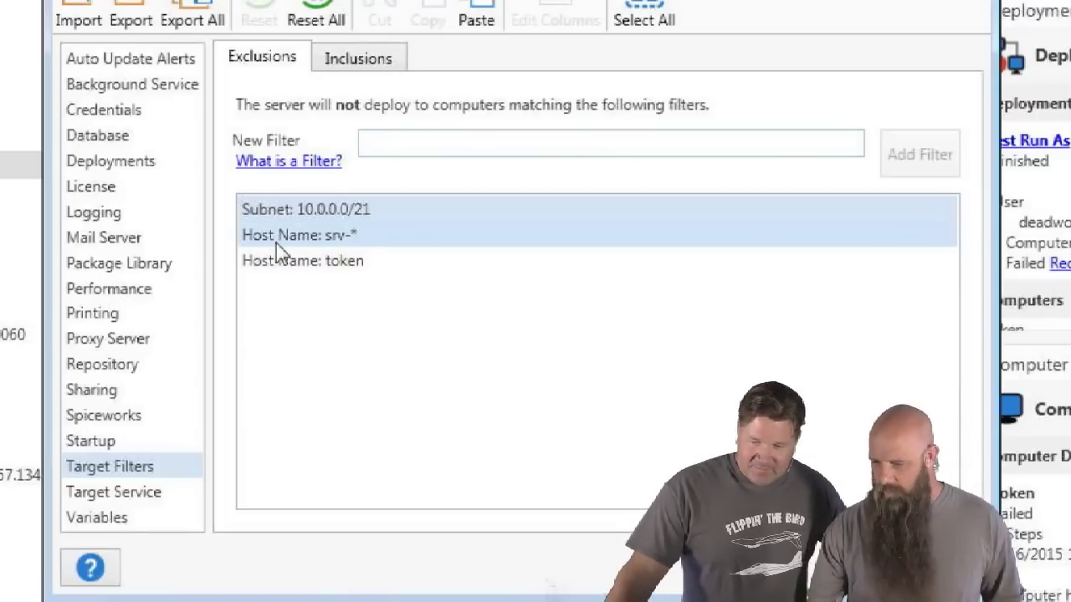
pyautogui.click(285, 213)
pyautogui.press('Delete')
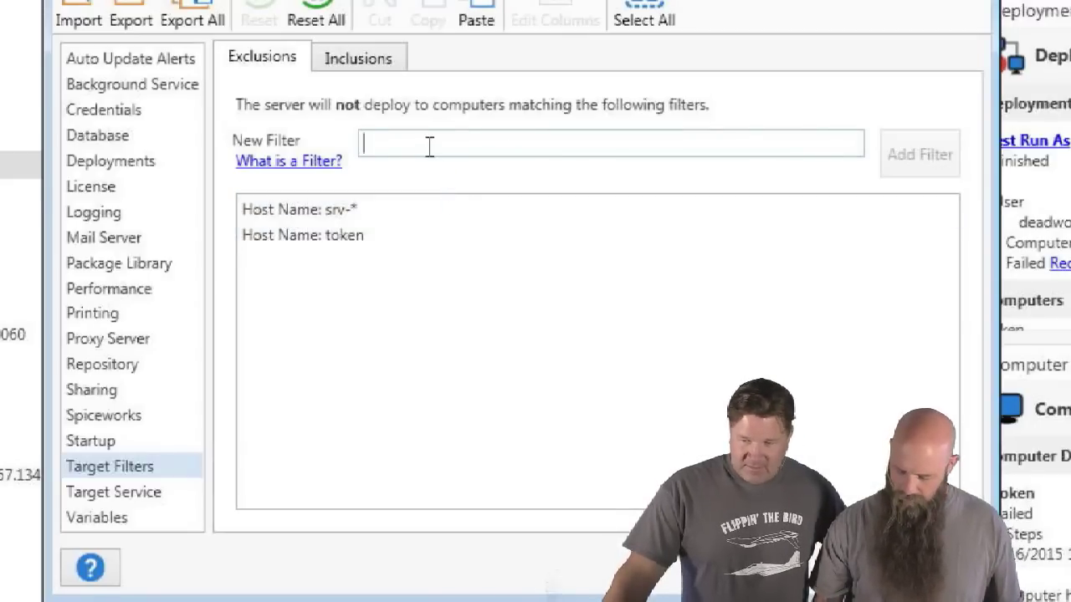
# Add 10.0.4.0 as an IP address exclusion filter.
pyautogui.write('10.')
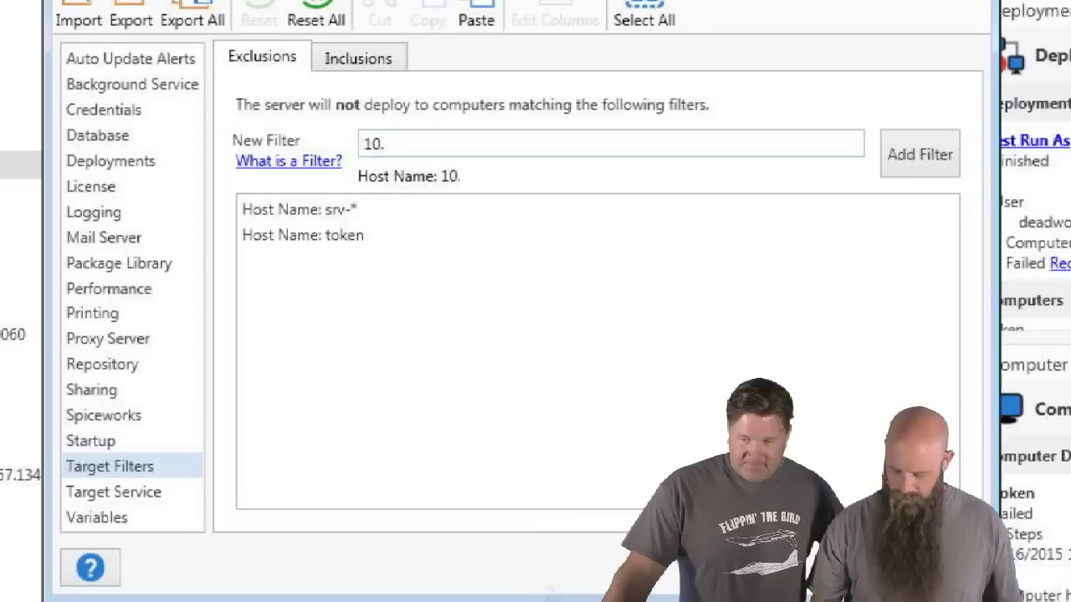
pyautogui.write('0.')
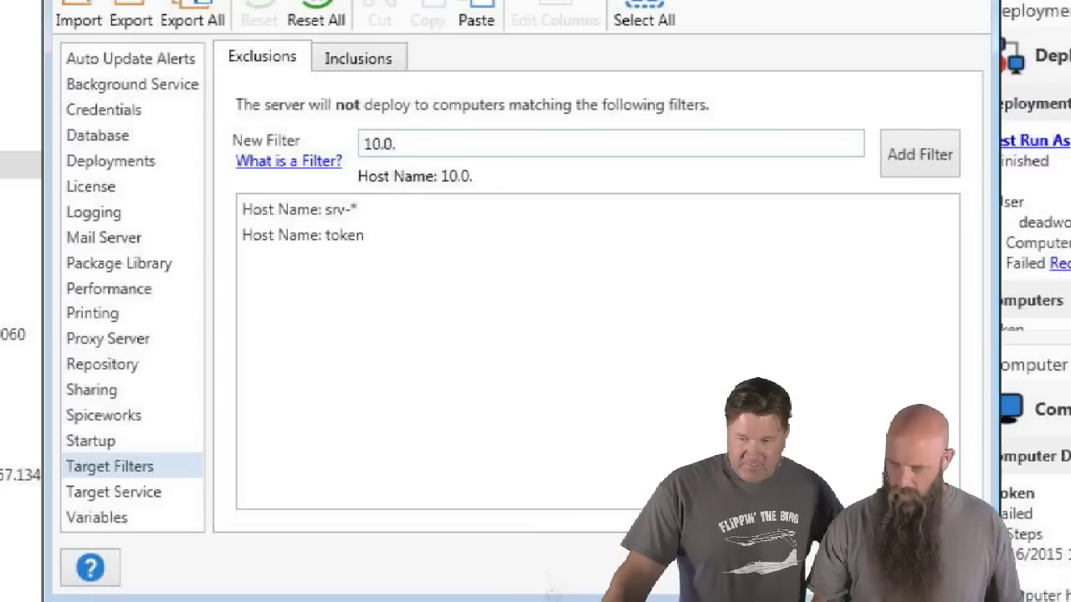
pyautogui.write('4')
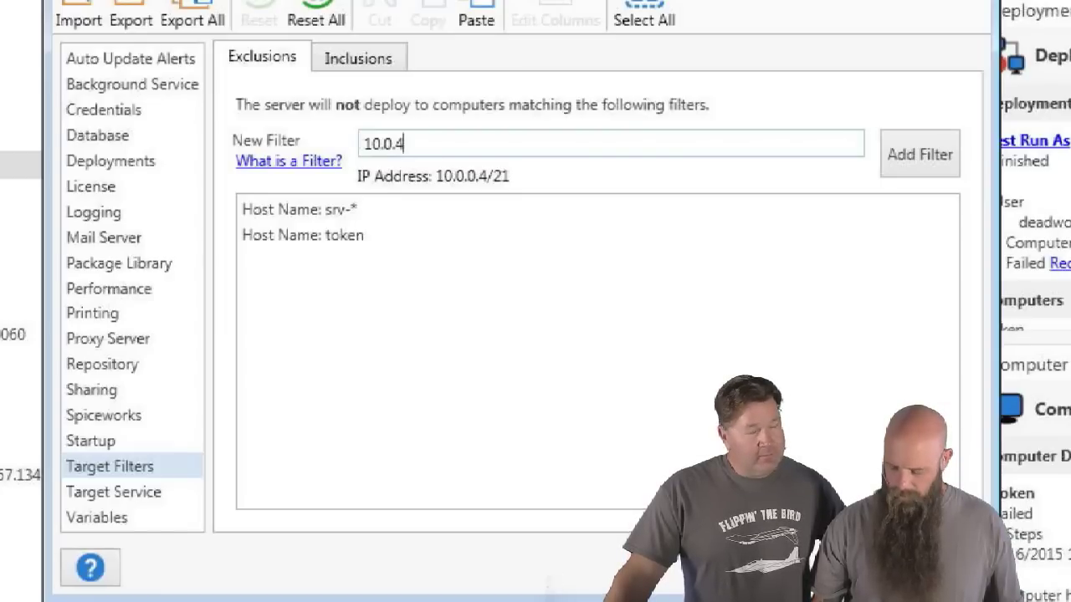
pyautogui.write('.')
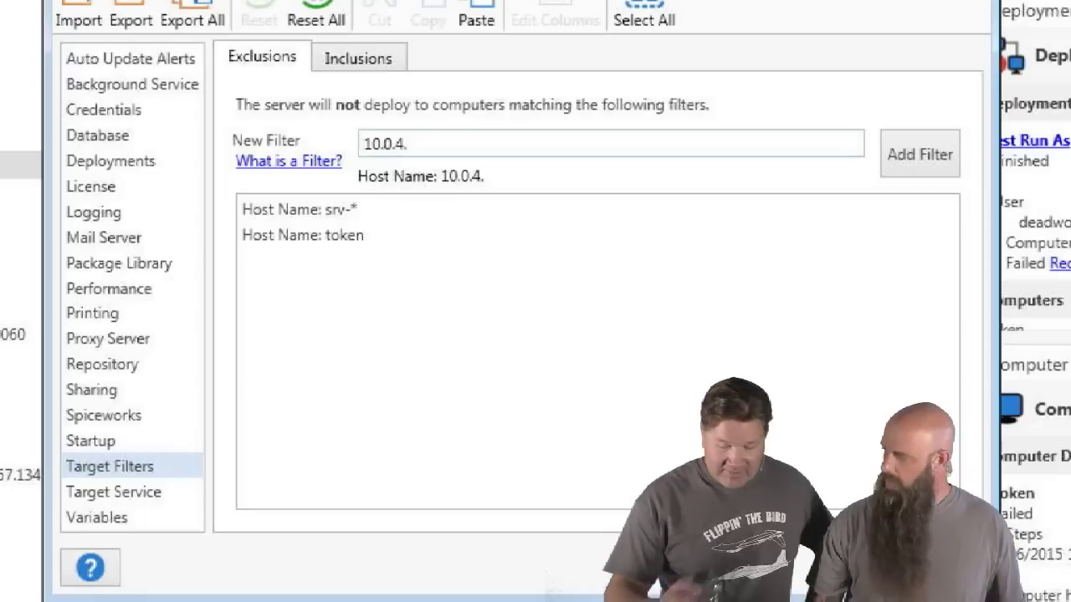
pyautogui.write('0')
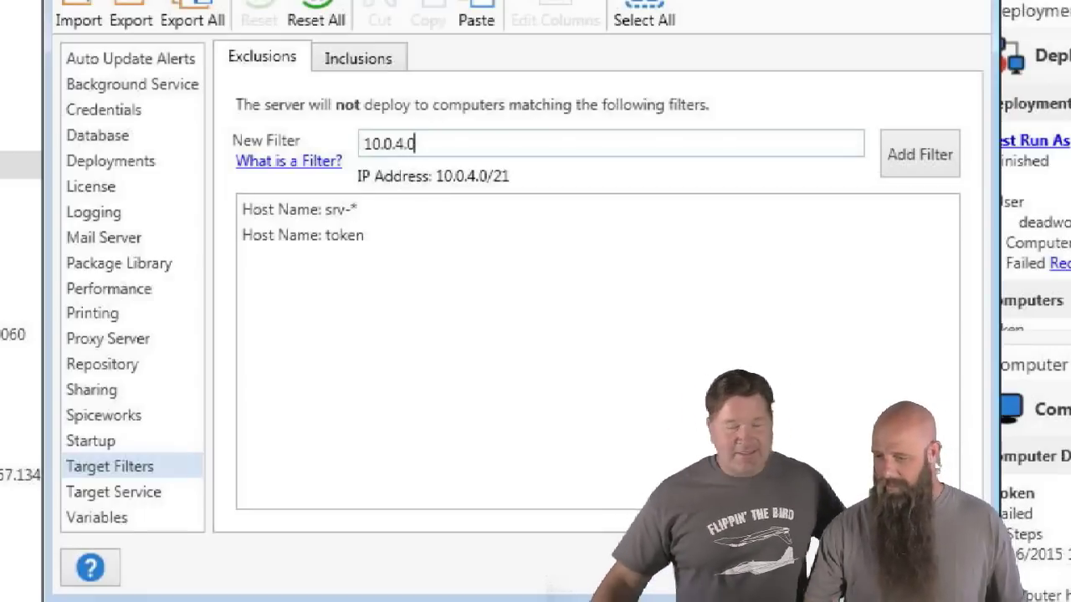
pyautogui.click(905, 159)
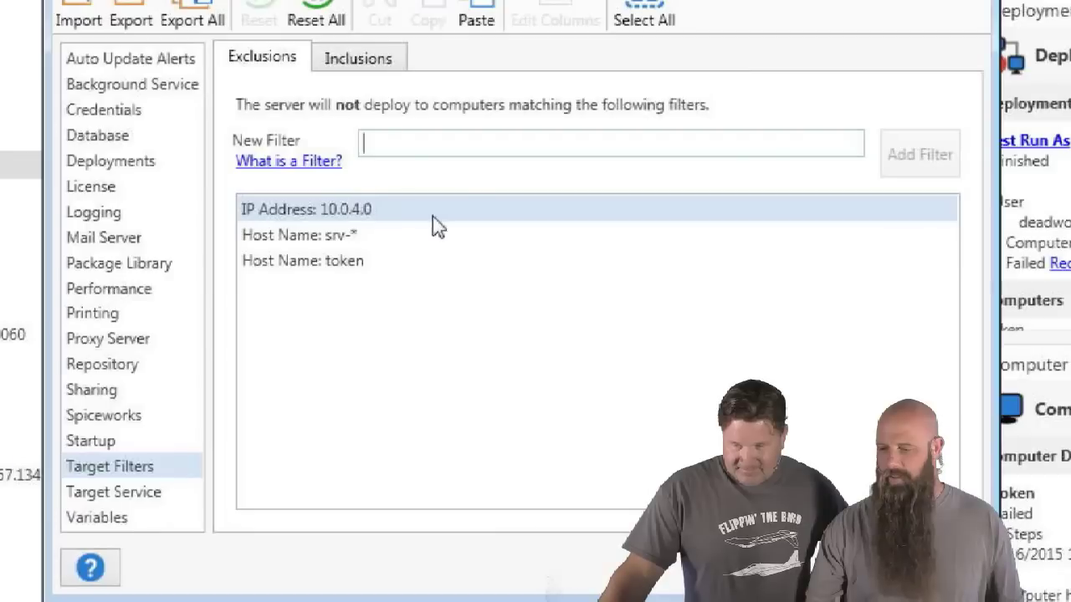
# Add 10.0.4.0/24 as a subnet exclusion filter.
pyautogui.write('10.0.')
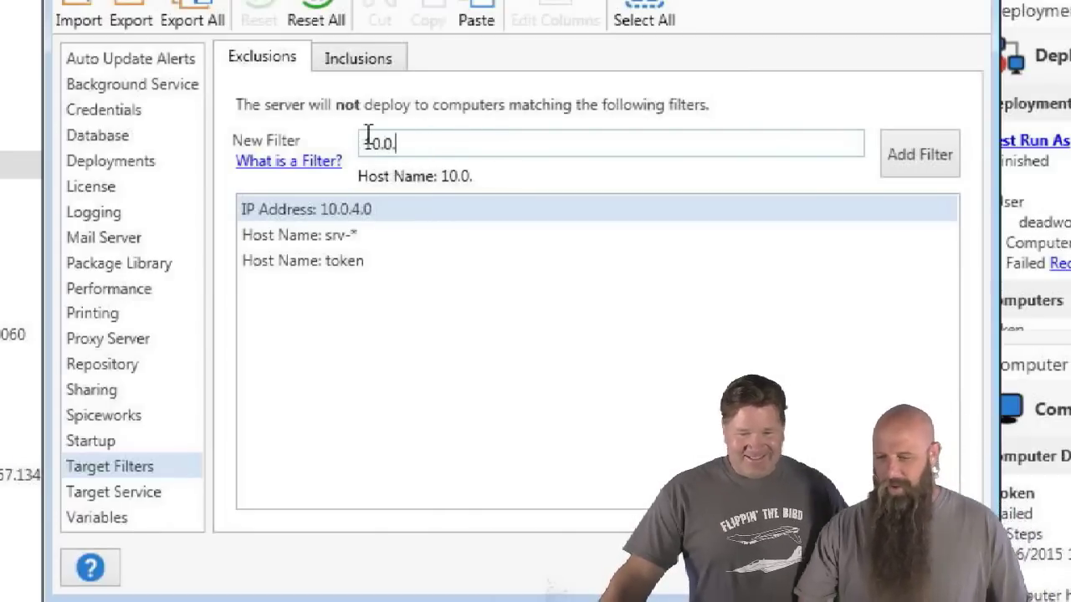
pyautogui.write('4.0')
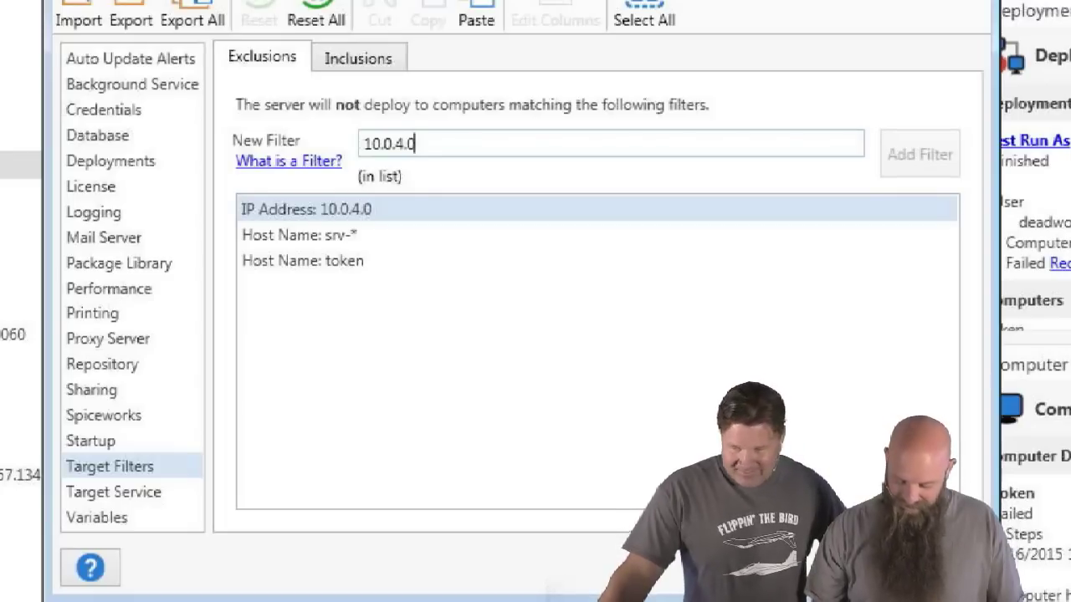
pyautogui.write('/24')
pyautogui.press('Return')
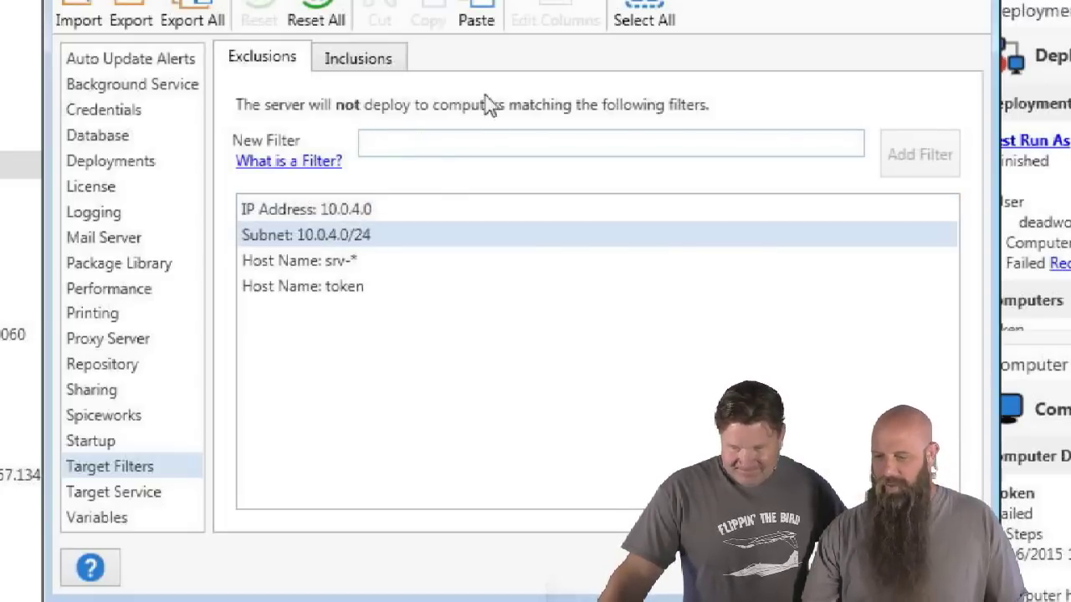
# Remove the 10.0.4.0 IP address and the 10.0.4.0/24 subnet from the exclusion filters.
pyautogui.click(323, 216)
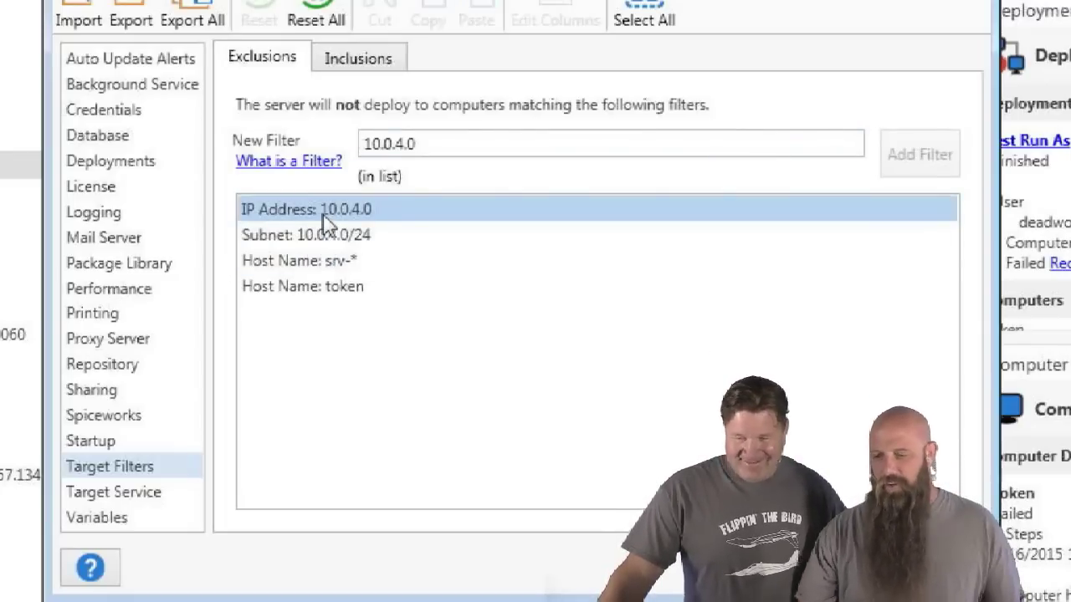
pyautogui.hotkey('ctrl', 'x')
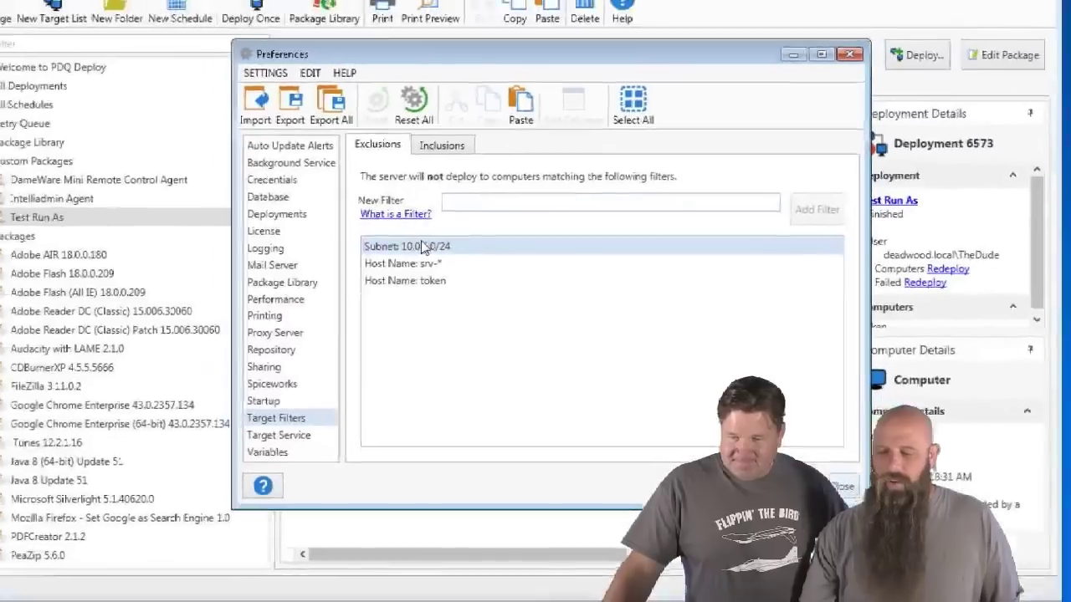
pyautogui.click(369, 218)
pyautogui.press('Delete')
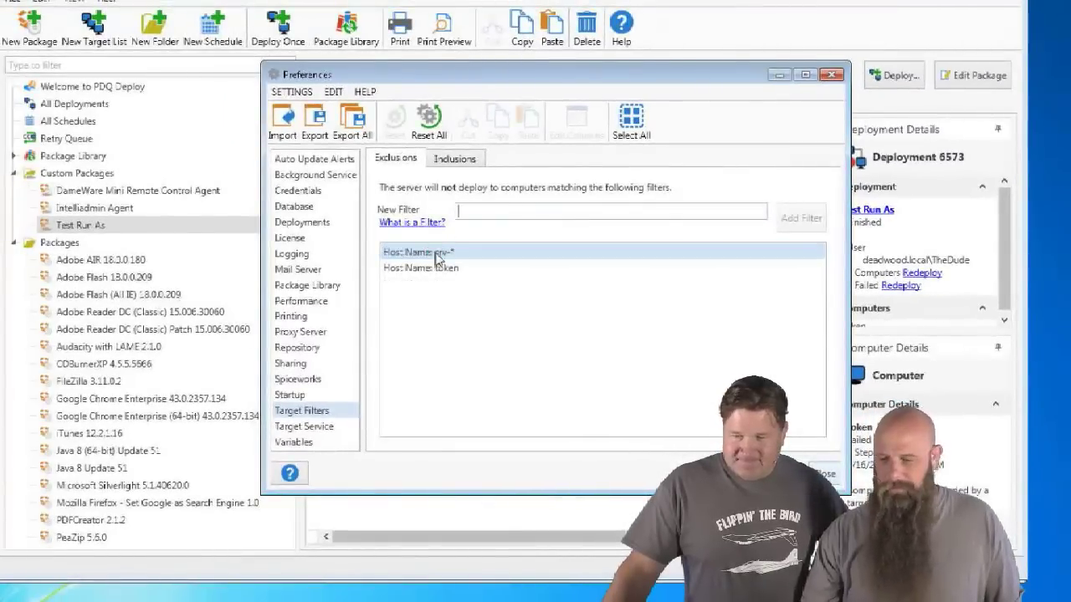
# Remove the srv-* and token host name exclusions from the target filters and close the preferences.
pyautogui.click(449, 267)
pyautogui.click(443, 256)
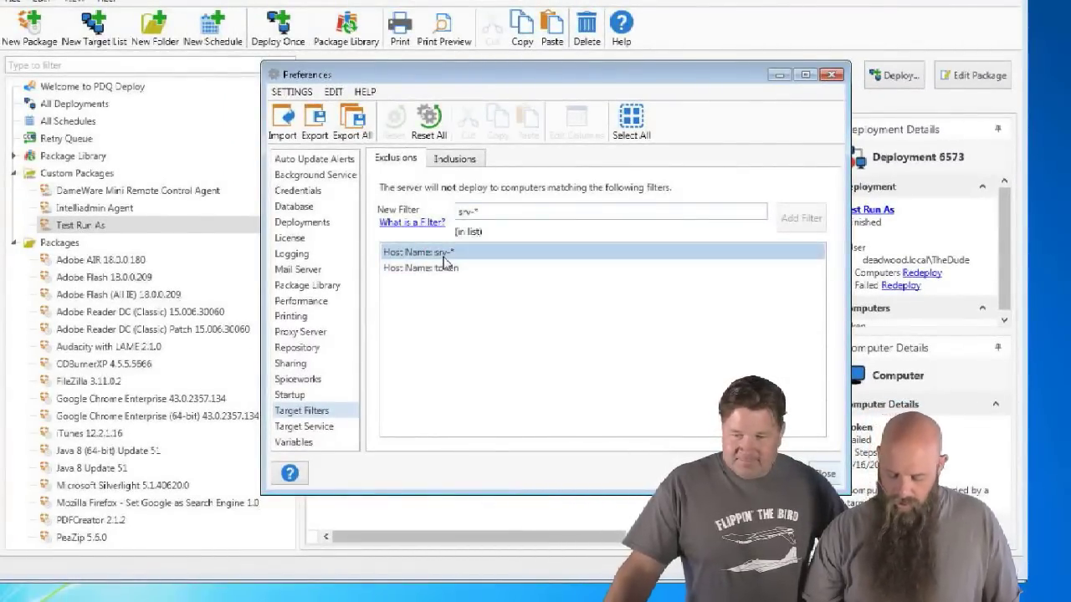
pyautogui.hotkey('ctrl', 'x')
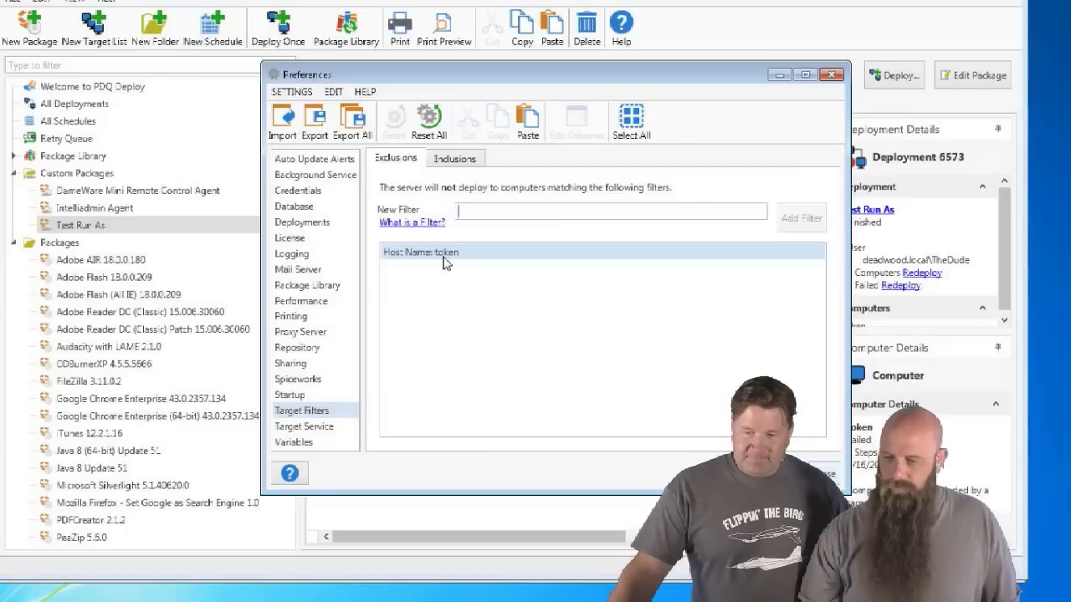
pyautogui.click(446, 262)
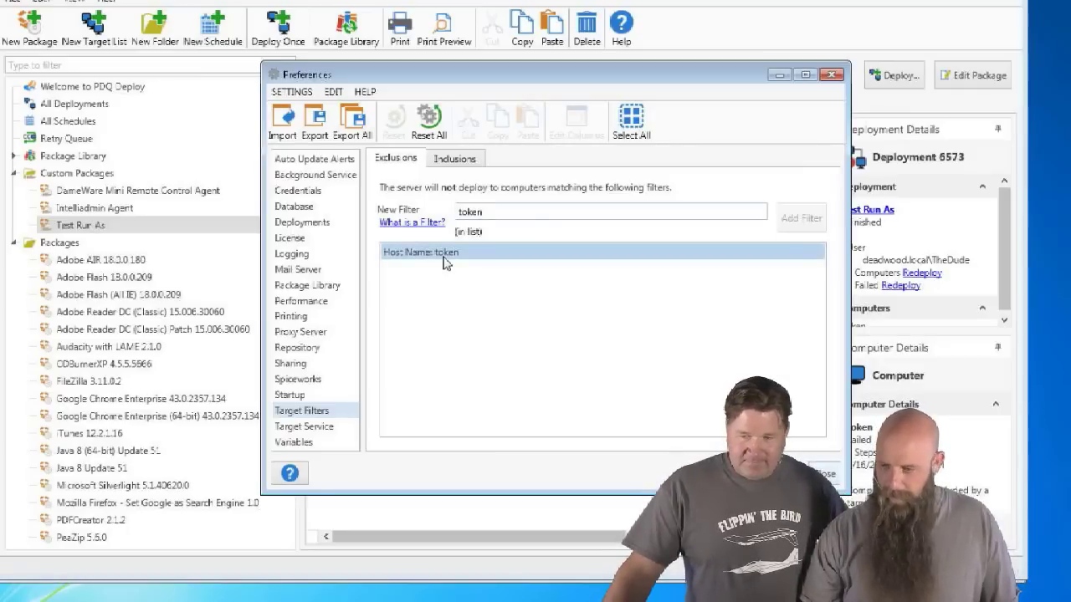
pyautogui.hotkey('ctrl', 'x')
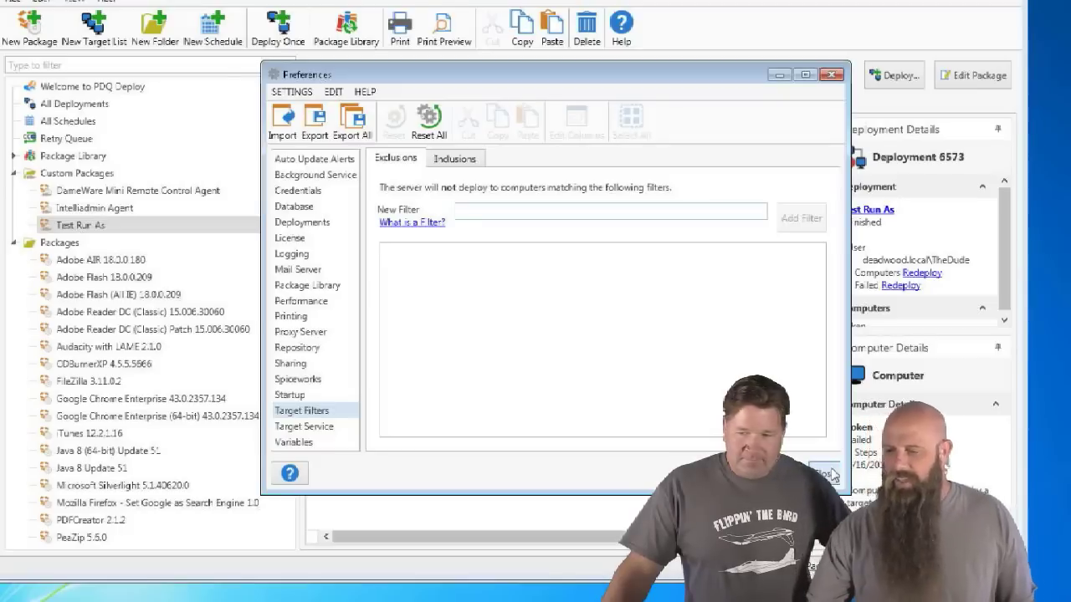
pyautogui.click(825, 474)
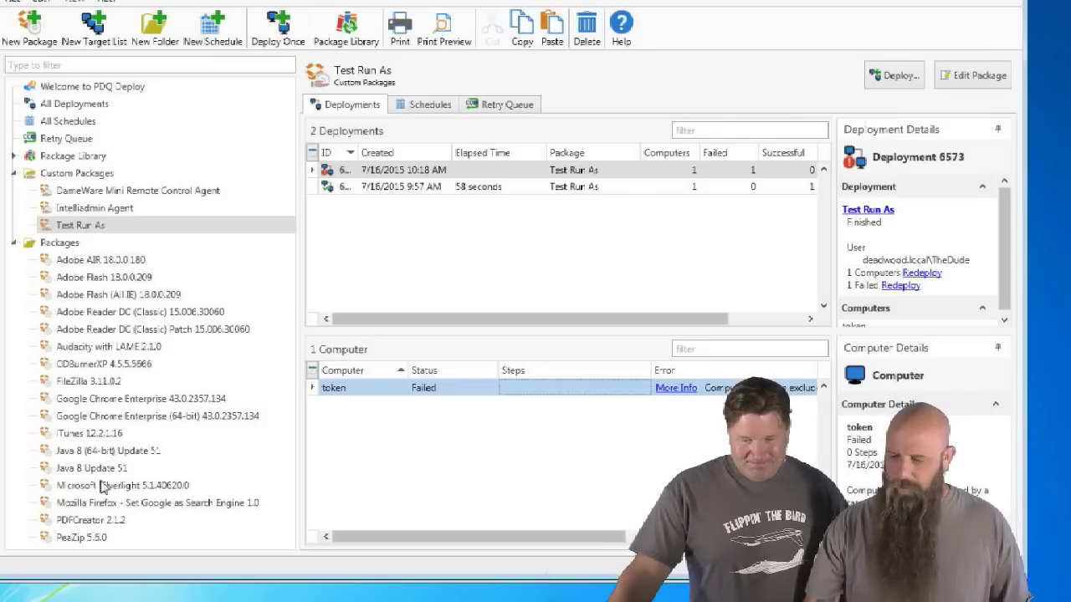
# Open the iTunes 12.2.1.16 package and view the options of its Message step.
pyautogui.doubleClick(99, 434)
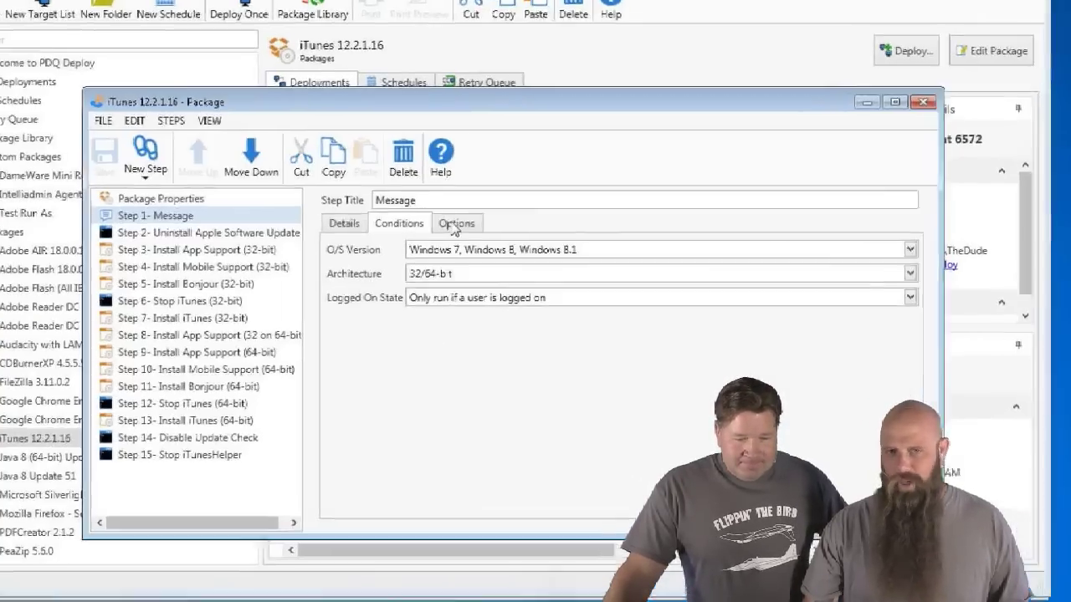
pyautogui.click(475, 236)
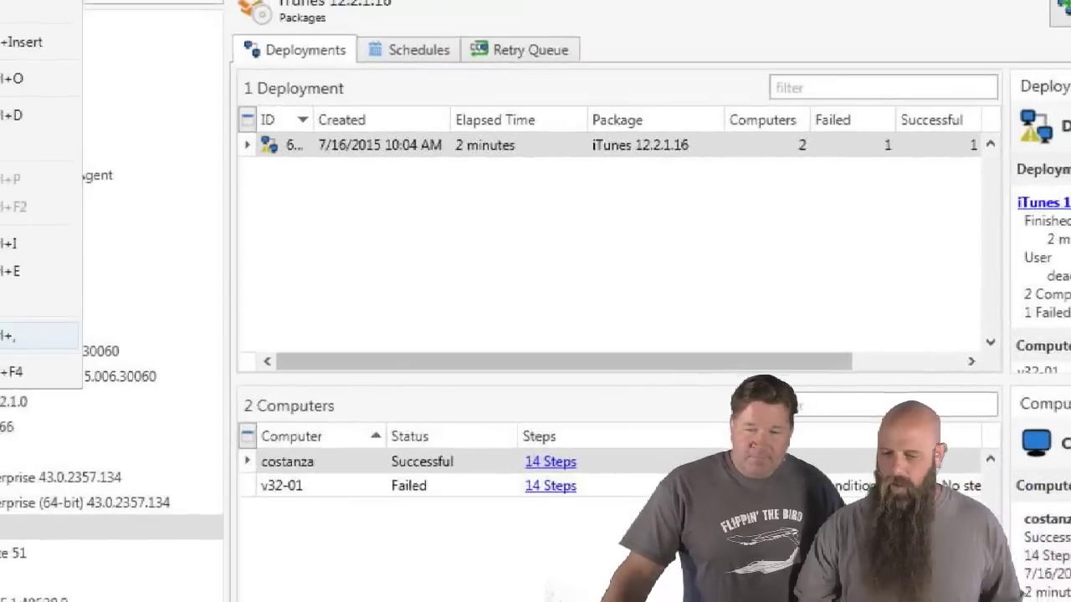
# Set packages to run as Local System in the credentials preferences, checking the deployment preferences on the way.
pyautogui.click(34, 335)
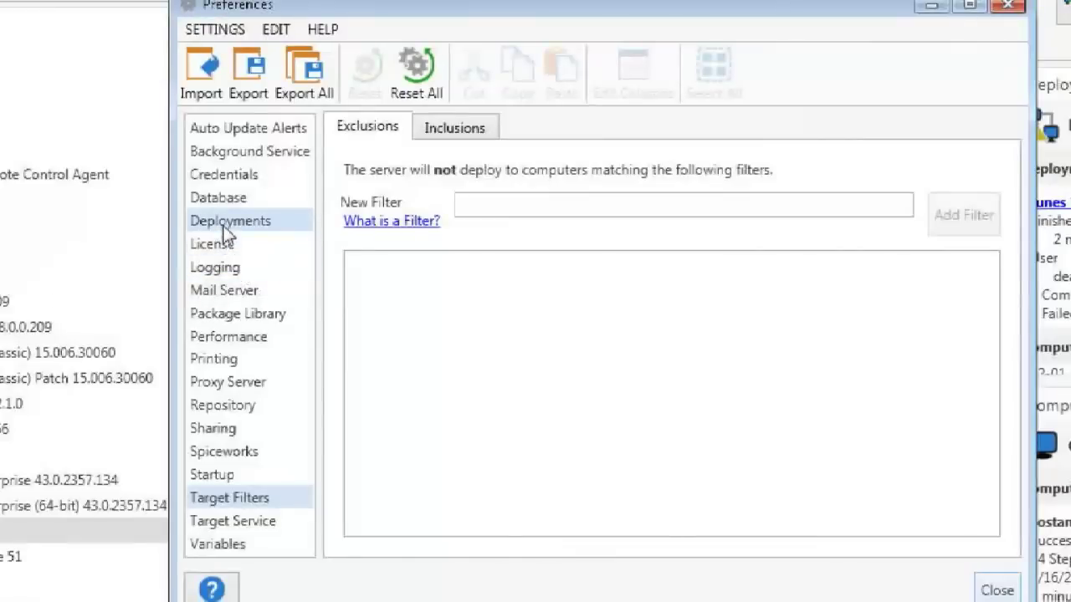
pyautogui.click(244, 221)
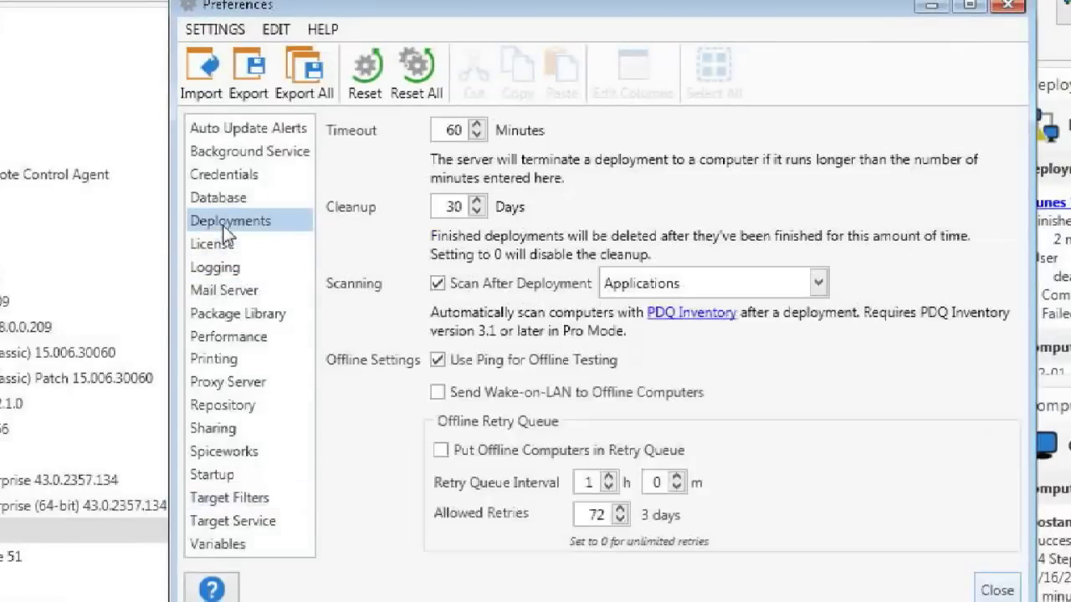
pyautogui.click(228, 174)
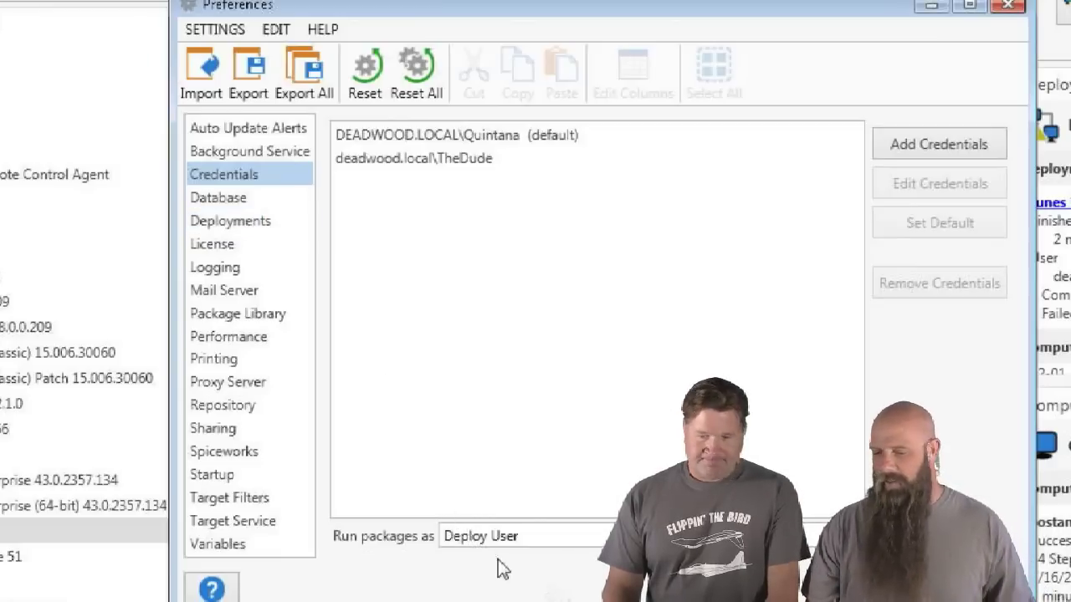
pyautogui.click(538, 536)
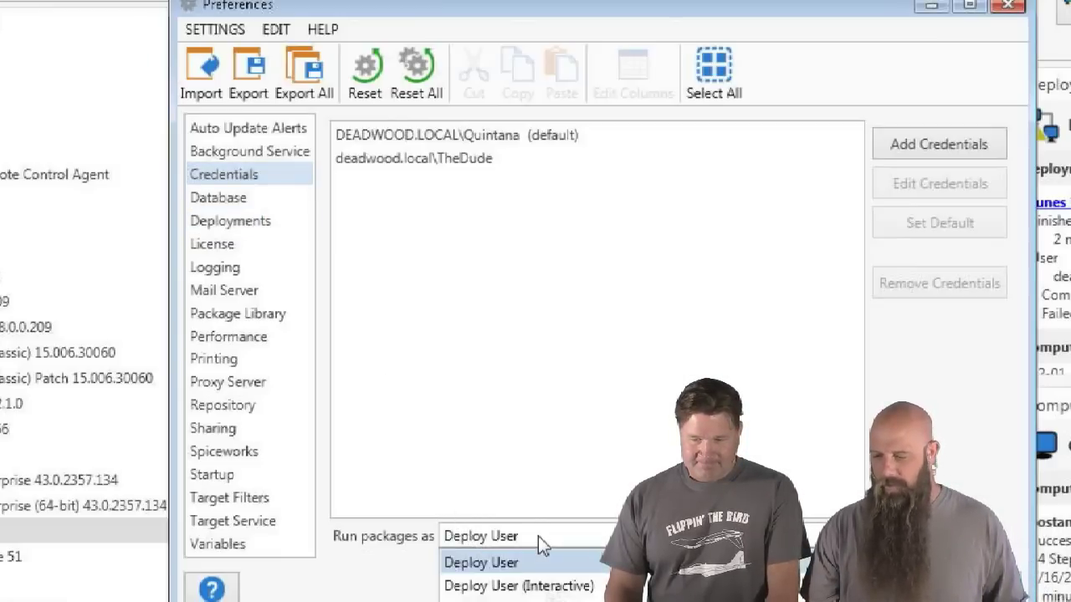
pyautogui.click(502, 592)
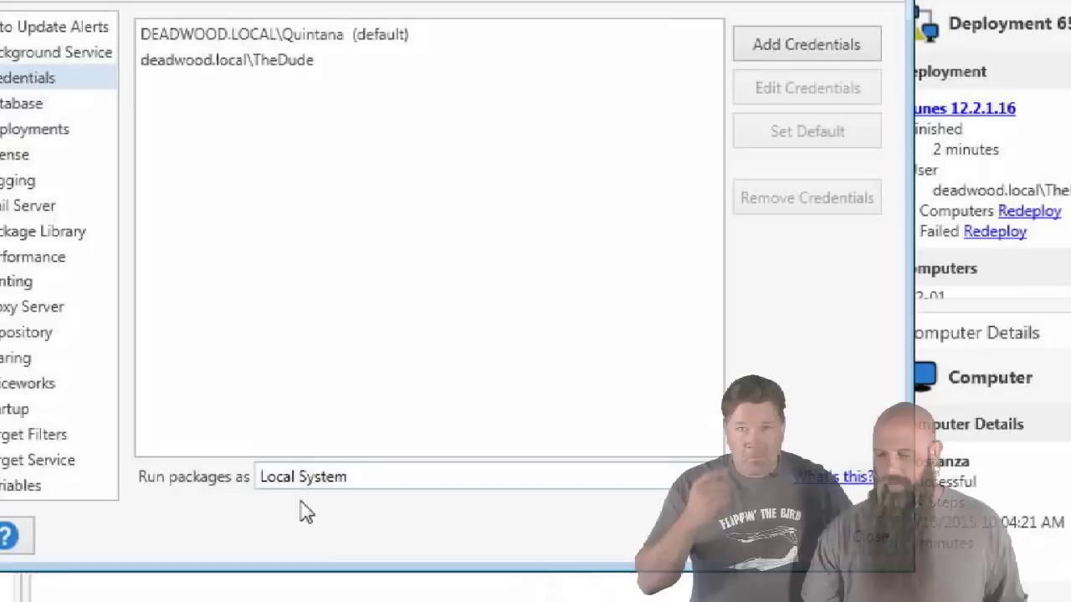
# Set packages to run as Deploy User again and close the preferences.
pyautogui.click(287, 489)
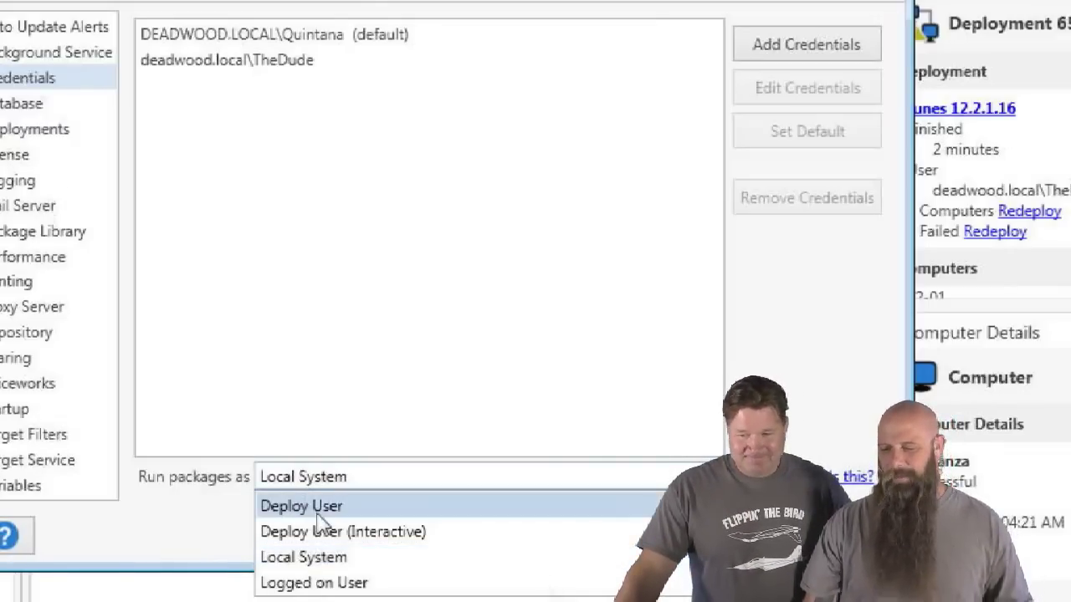
pyautogui.click(320, 506)
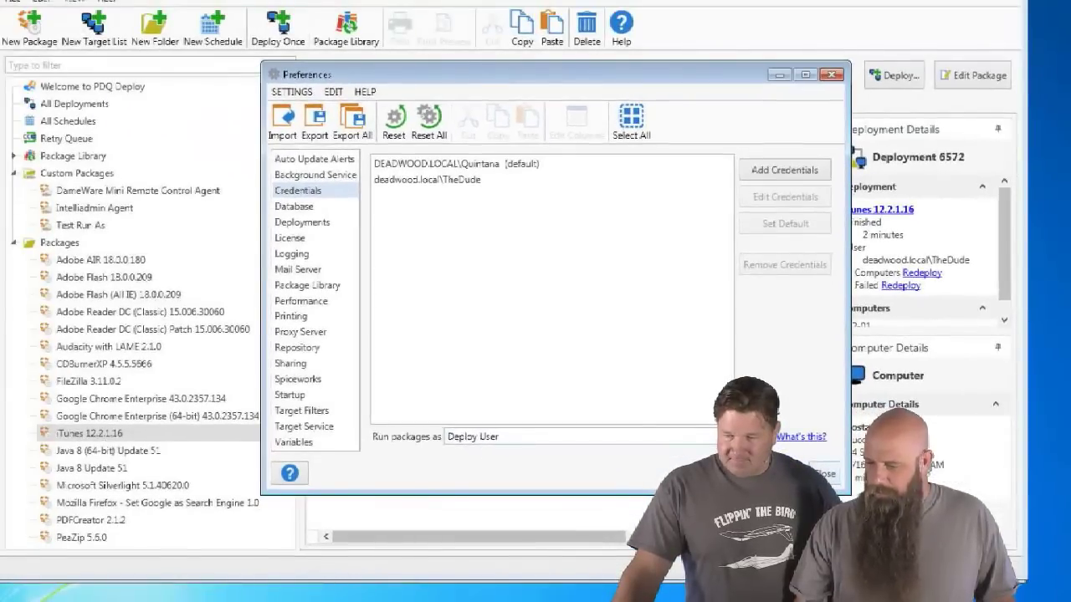
pyautogui.click(828, 480)
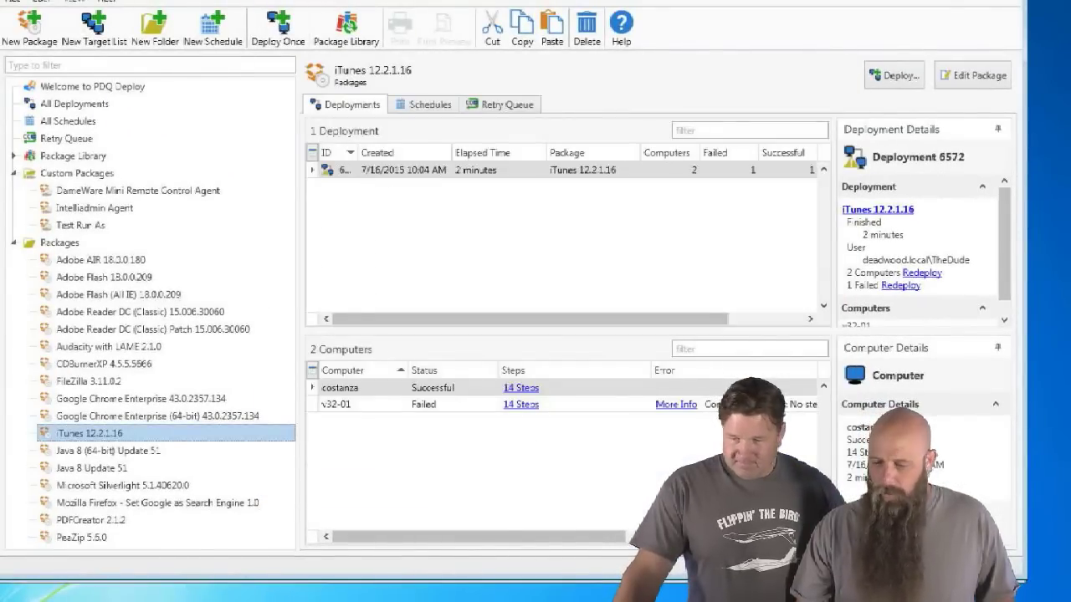
# Reopen the iTunes 12.2.1.16 package and examine the Run As choices for its Message step.
pyautogui.doubleClick(88, 432)
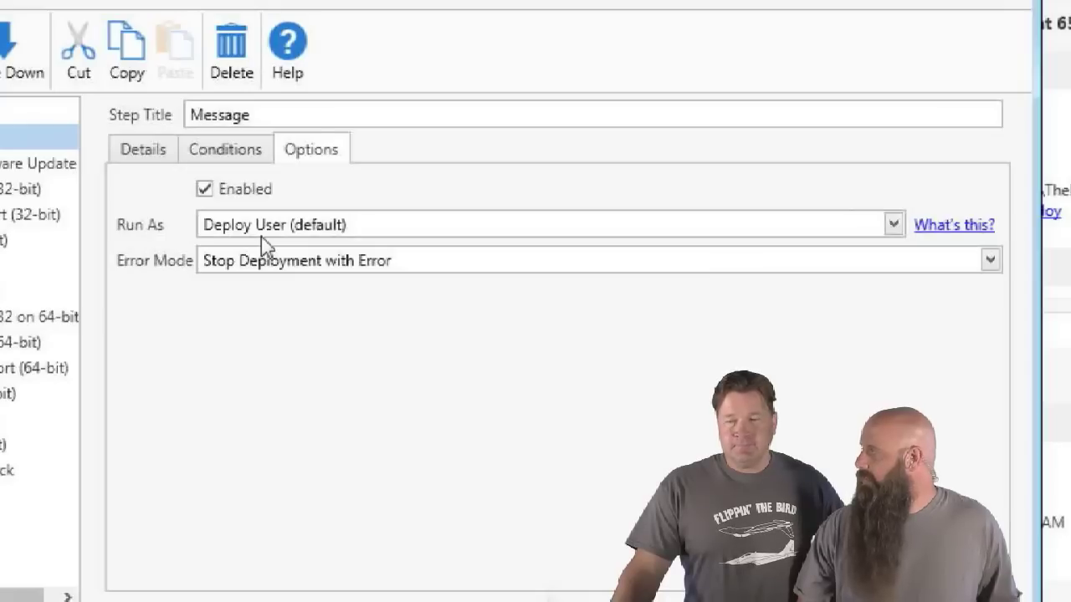
pyautogui.click(305, 232)
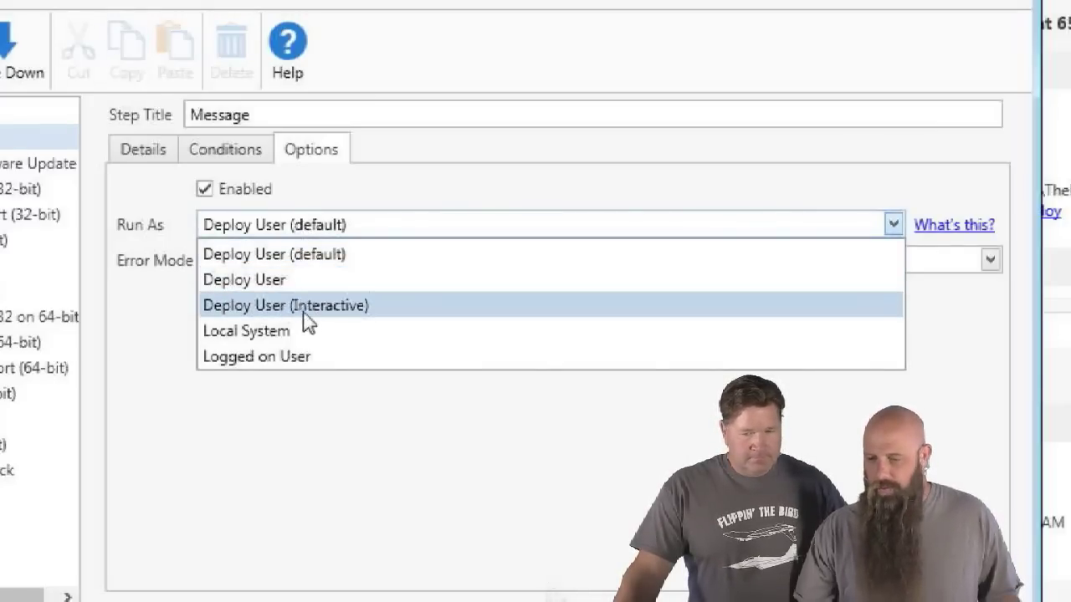
pyautogui.click(374, 428)
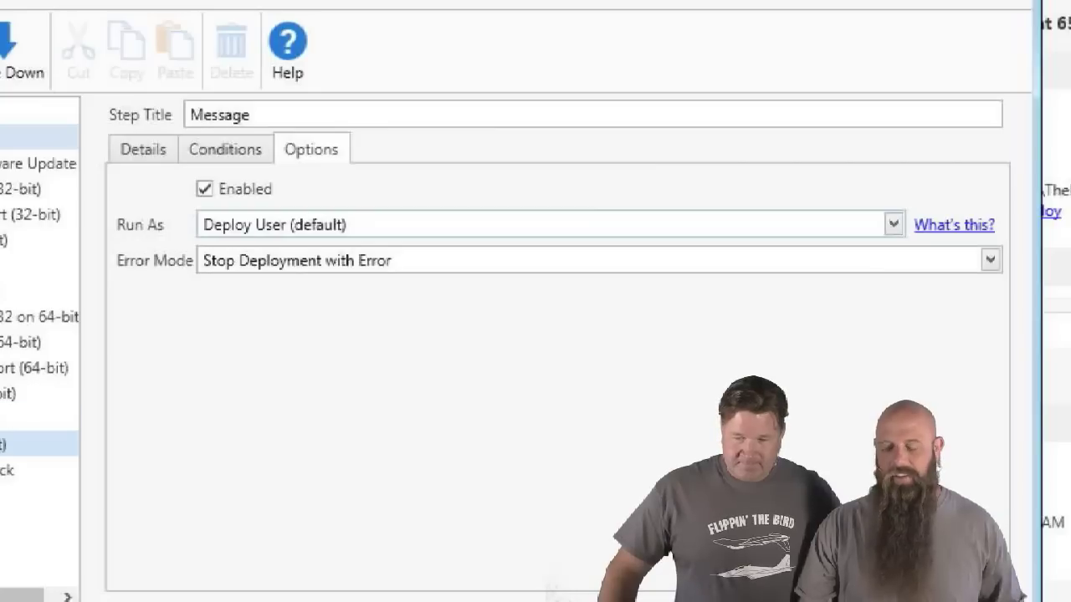
# Check the details and error mode choices of the Install iTunes (64-bit) step and set it to run as Logged on User.
pyautogui.click(17, 444)
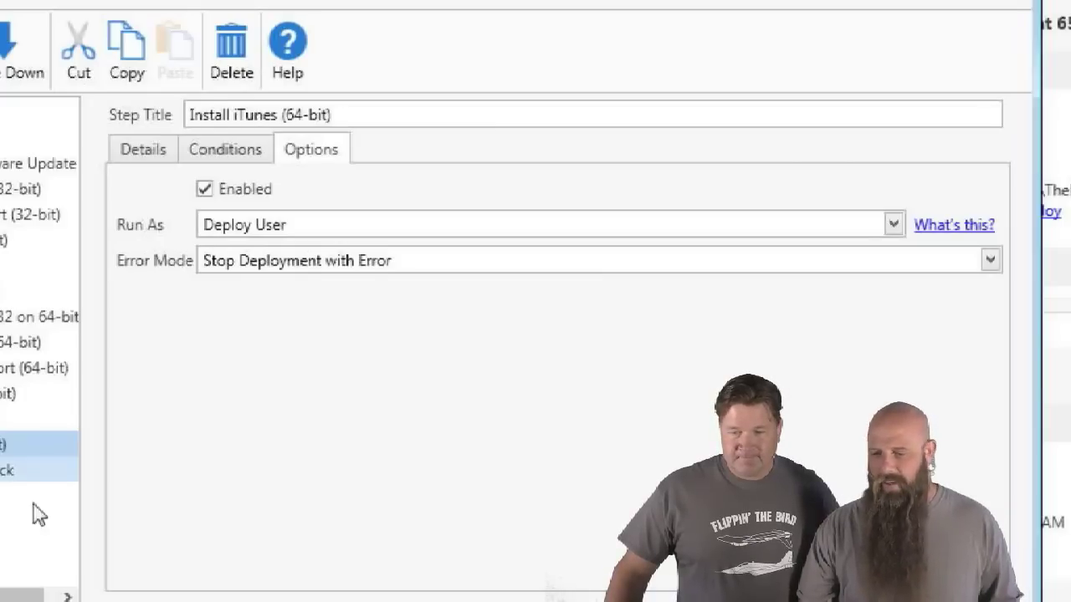
pyautogui.click(137, 149)
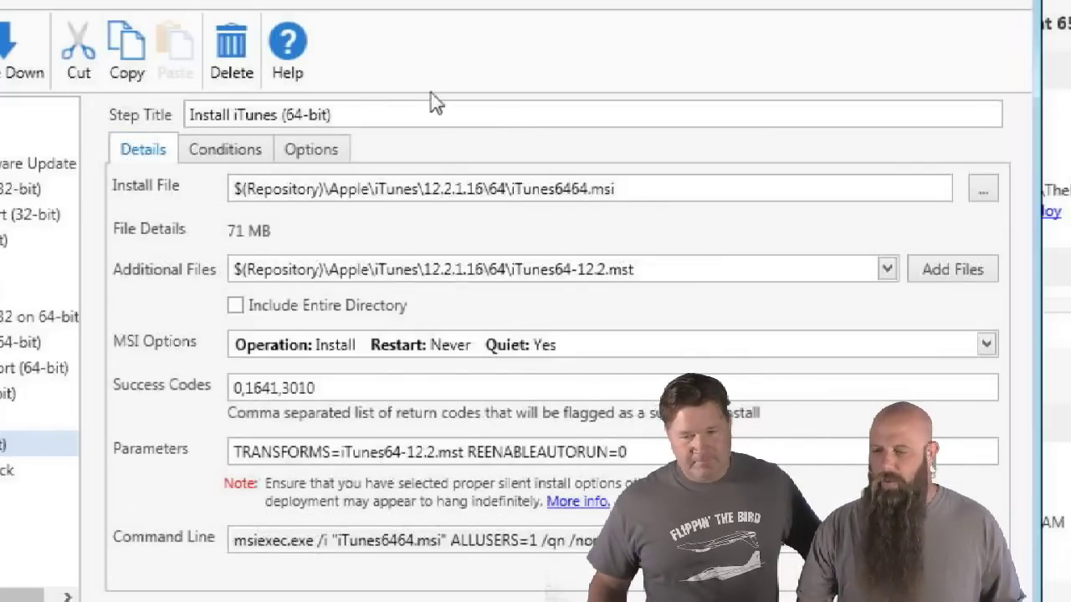
pyautogui.click(311, 149)
pyautogui.click(351, 268)
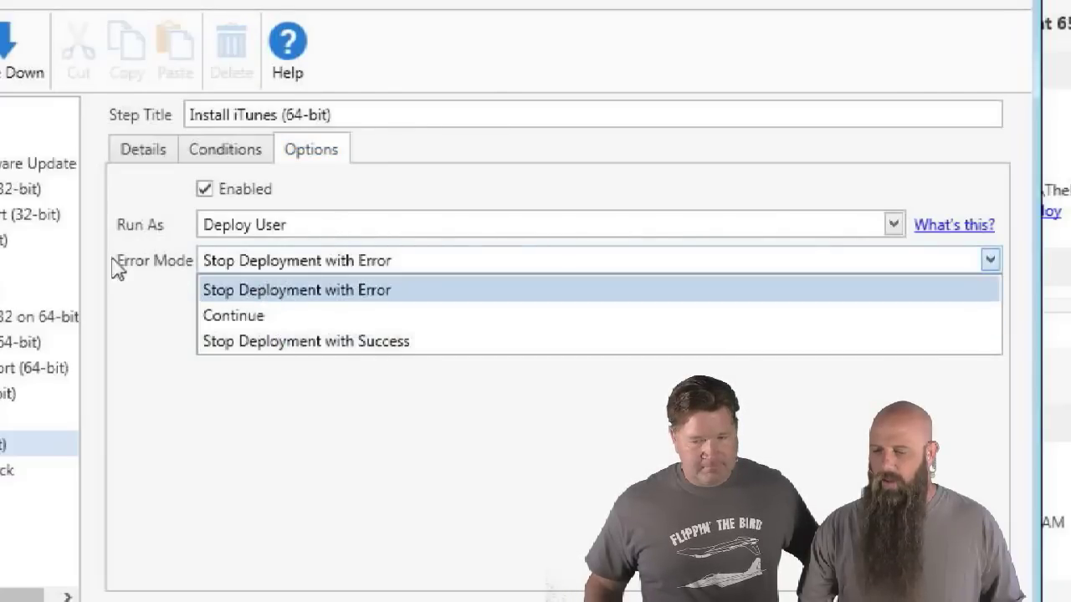
pyautogui.click(240, 229)
pyautogui.click(239, 229)
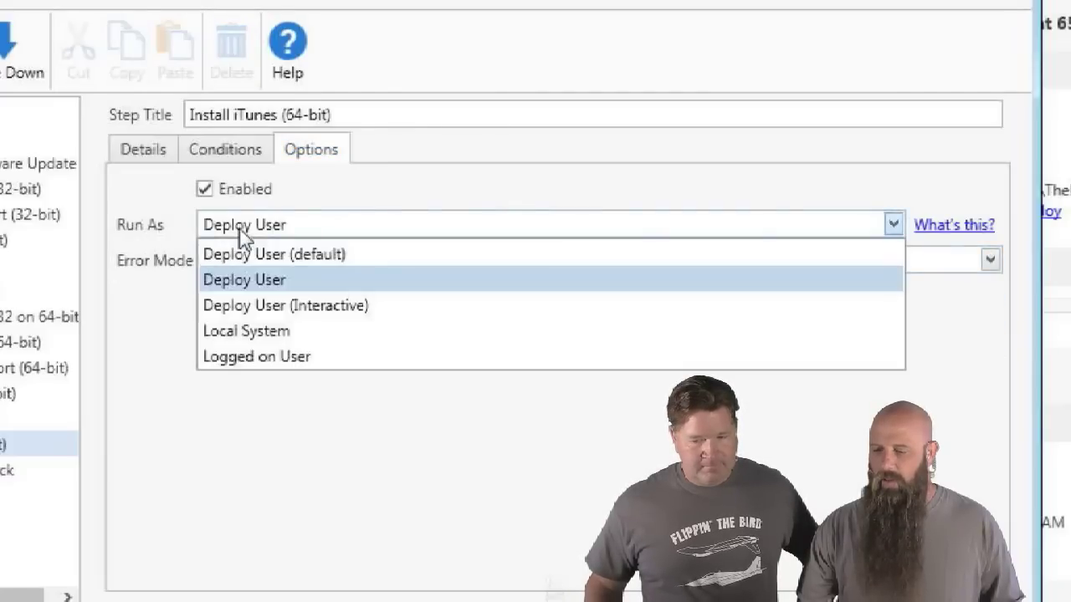
pyautogui.click(253, 356)
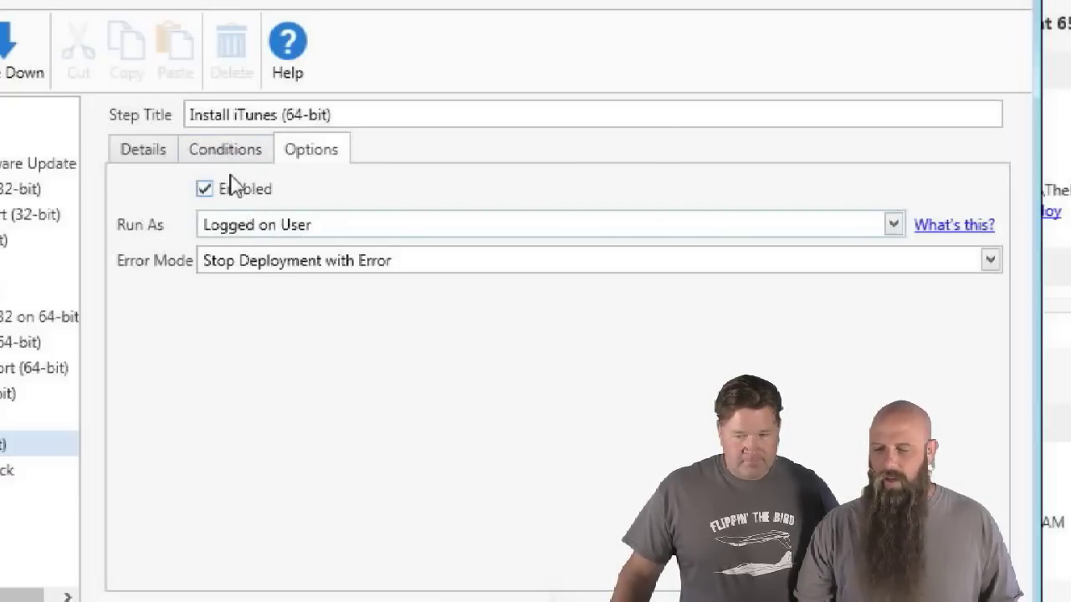
# Try the Only run if a user is logged on condition for the Install iTunes (64-bit) step, then restore Always run.
pyautogui.click(225, 150)
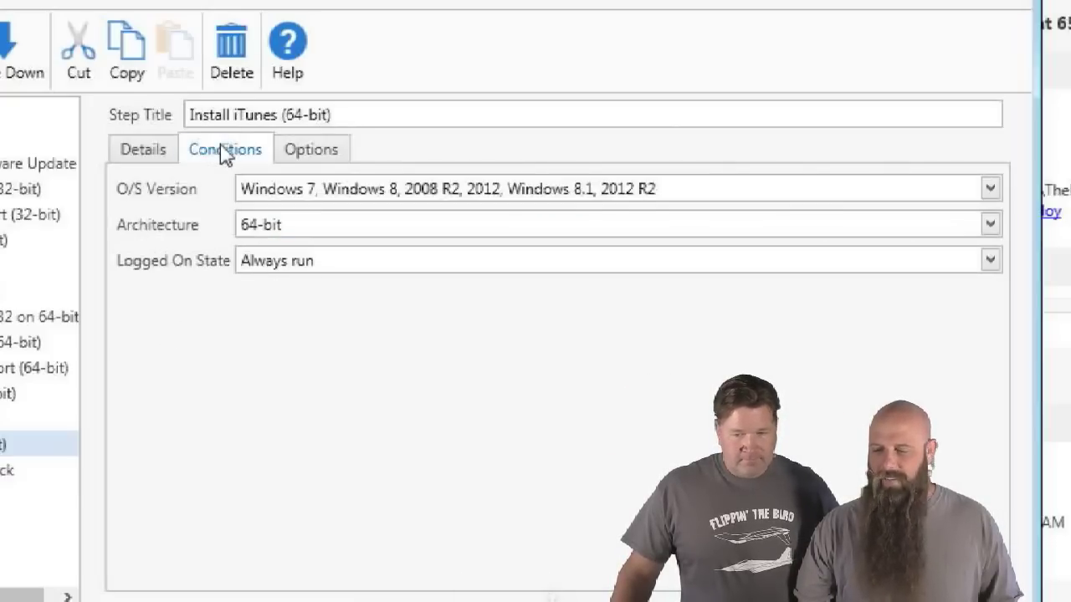
pyautogui.click(270, 264)
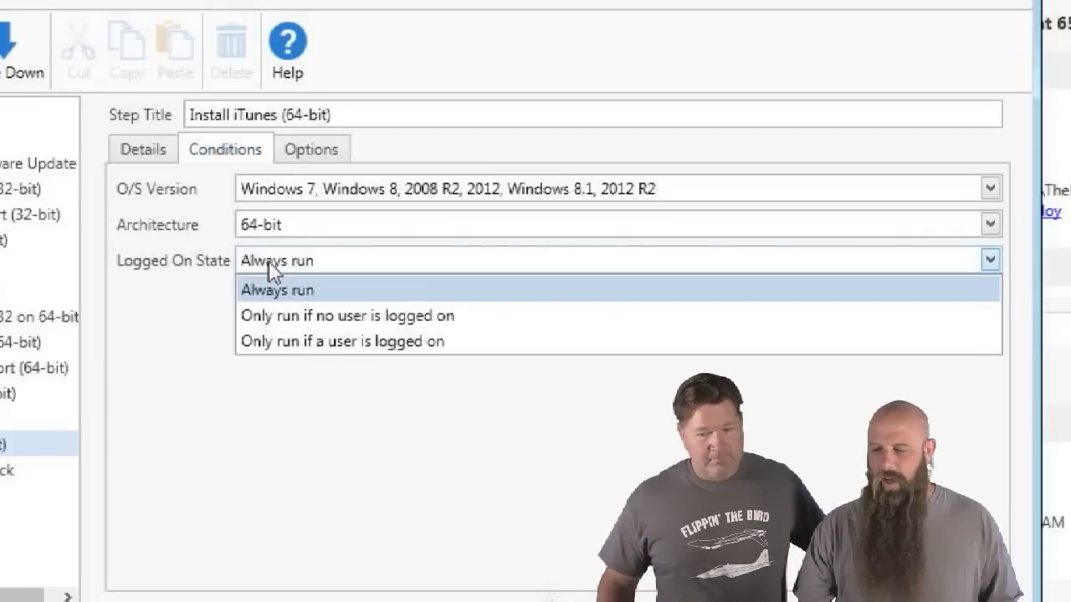
pyautogui.click(275, 343)
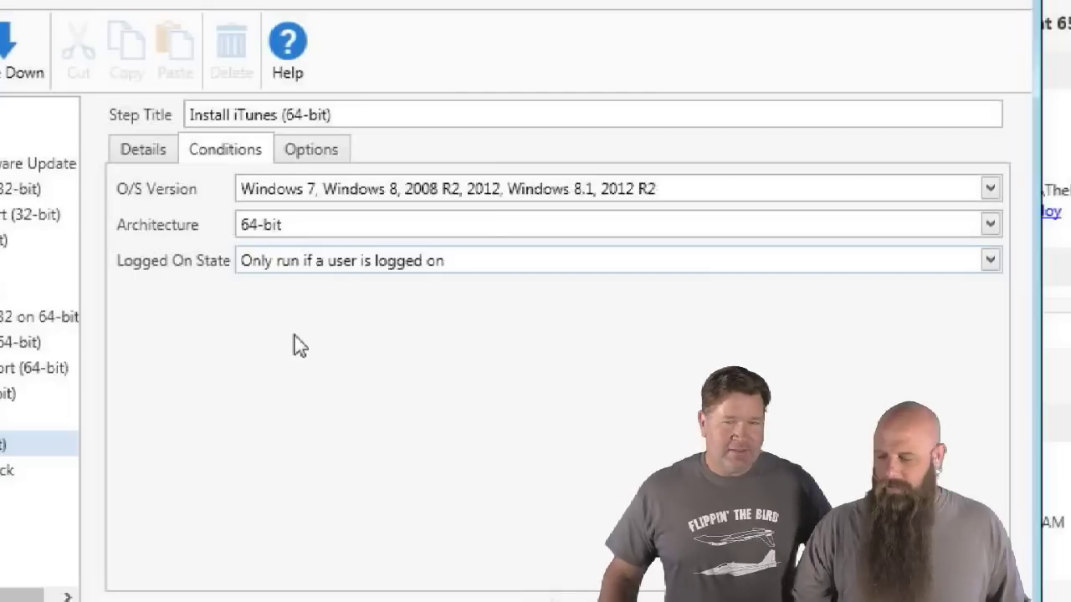
pyautogui.click(376, 263)
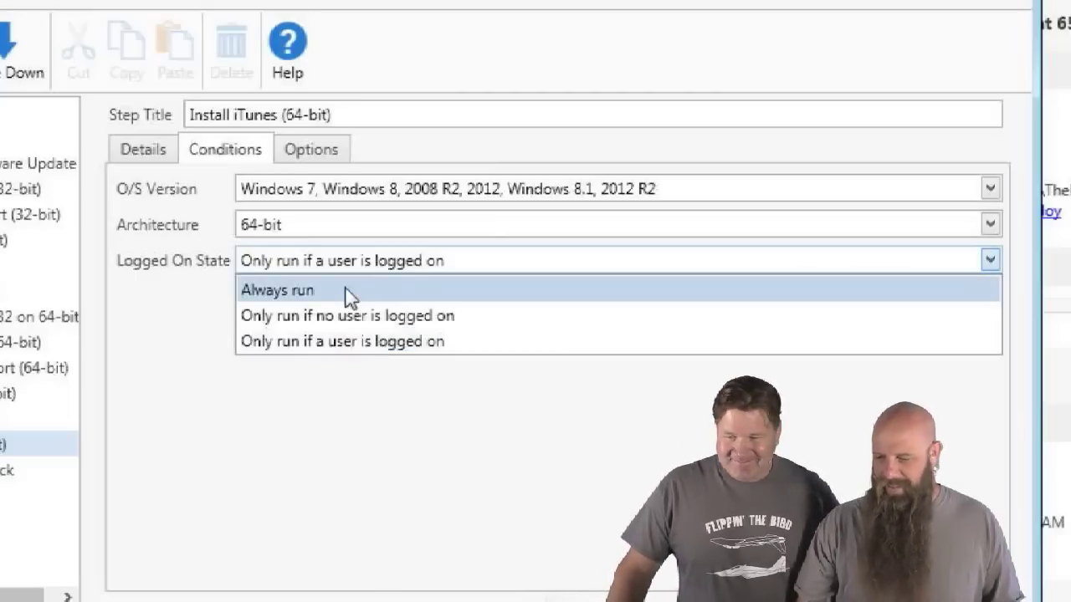
pyautogui.click(347, 293)
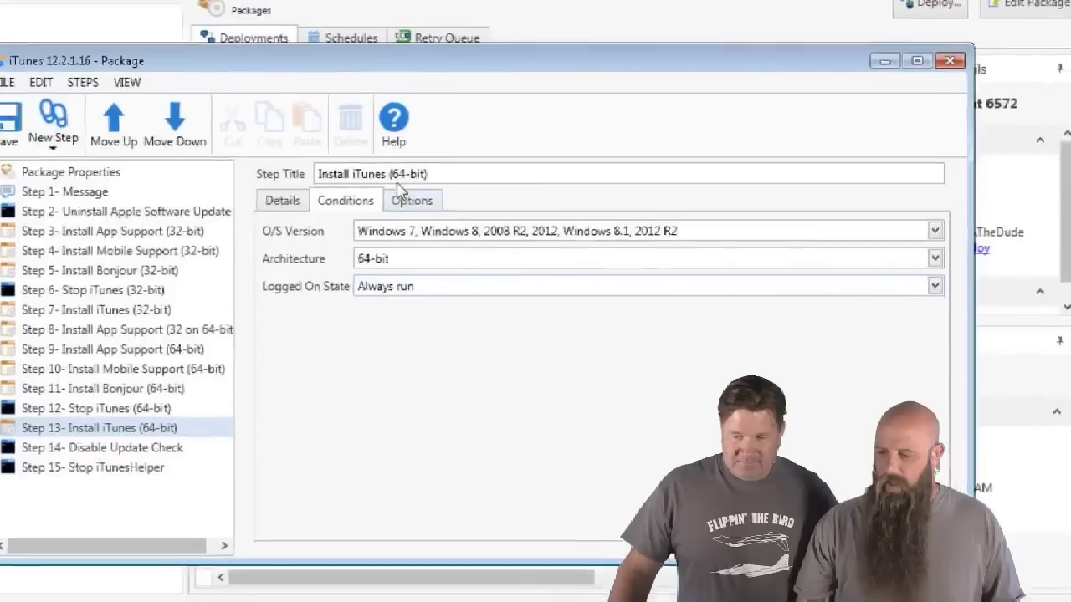
# Examine the Run As choices of the Install iTunes (64-bit) step and keep Logged on User.
pyautogui.click(327, 157)
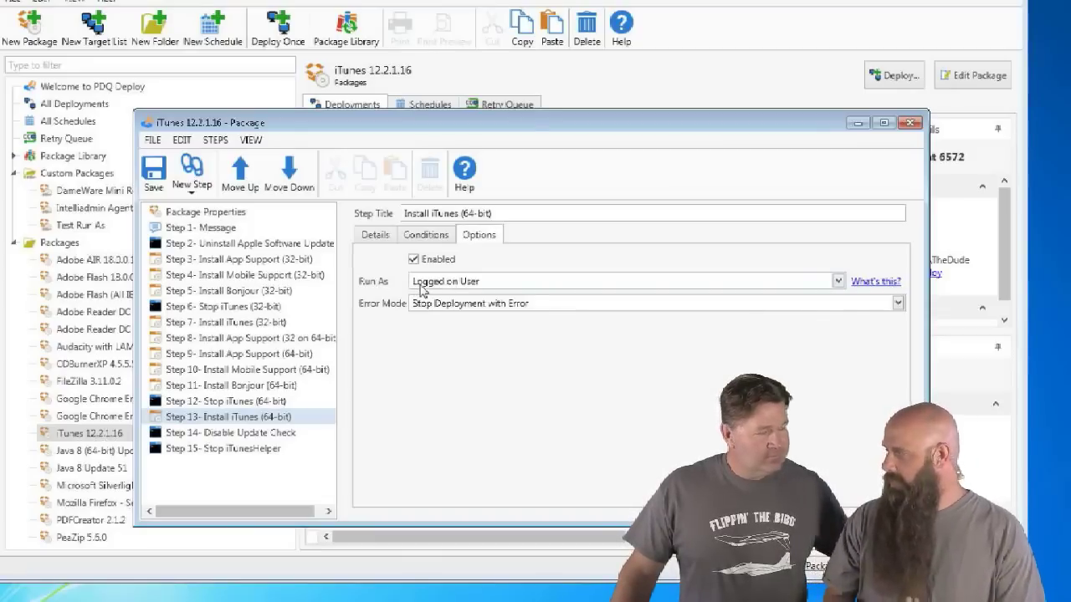
pyautogui.click(467, 283)
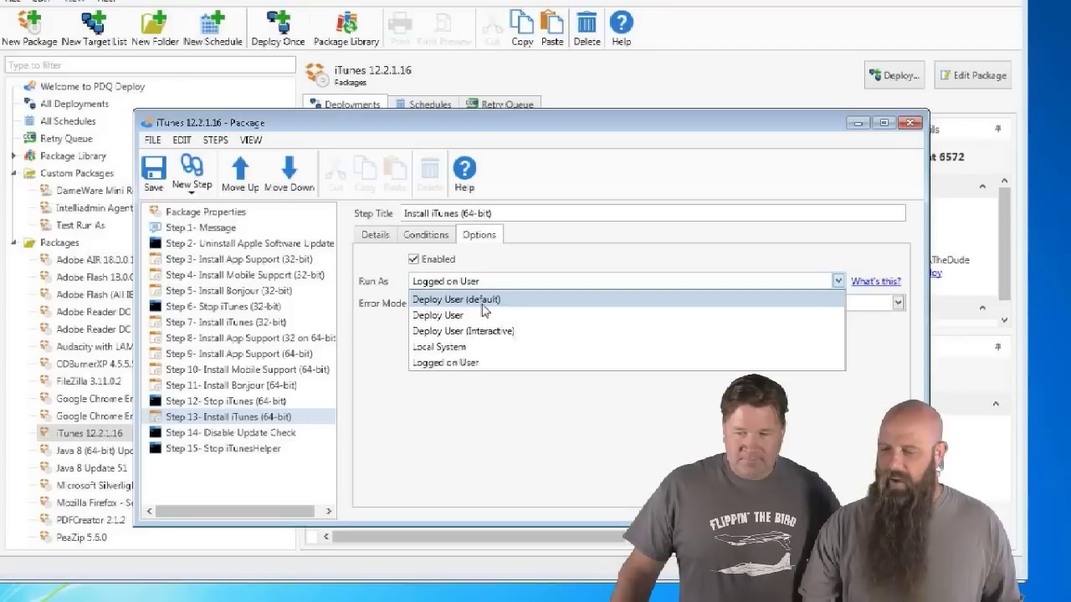
pyautogui.click(460, 363)
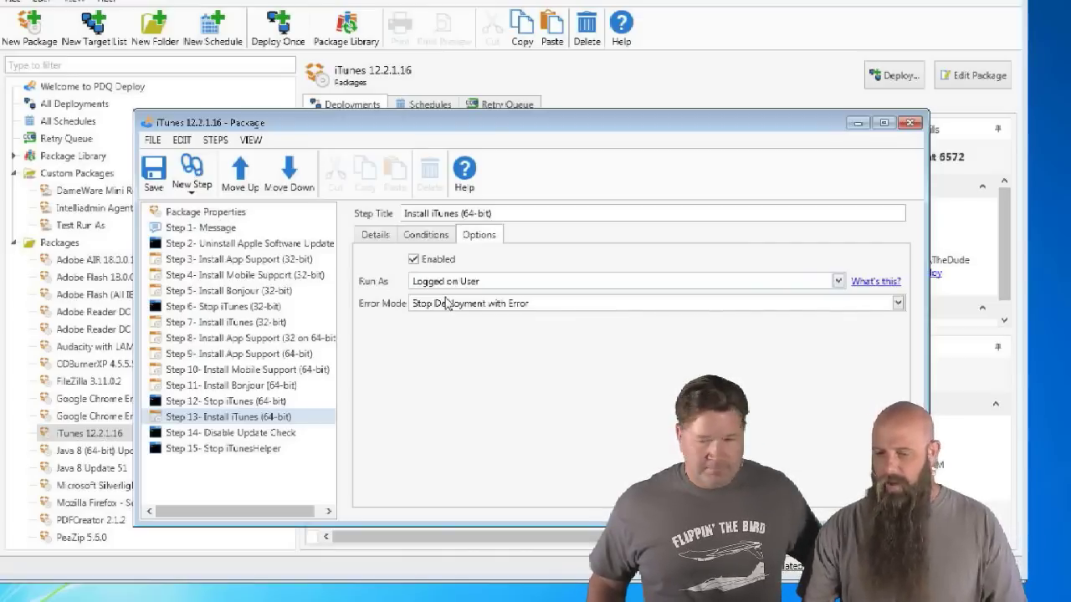
# Set the iTunes package's own Run As property to Local System and save the package.
pyautogui.click(201, 213)
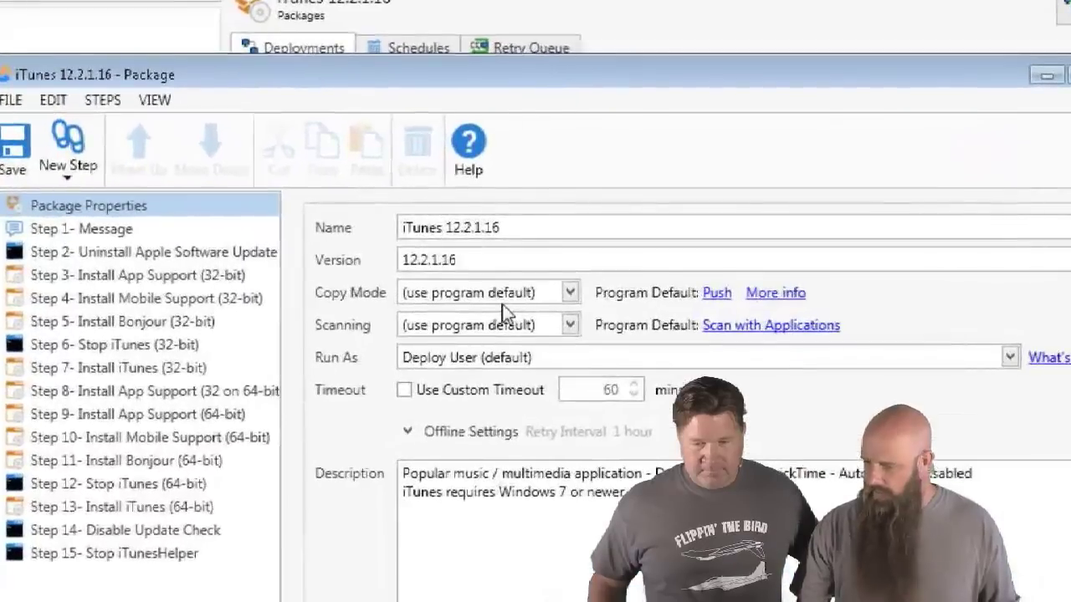
pyautogui.click(529, 355)
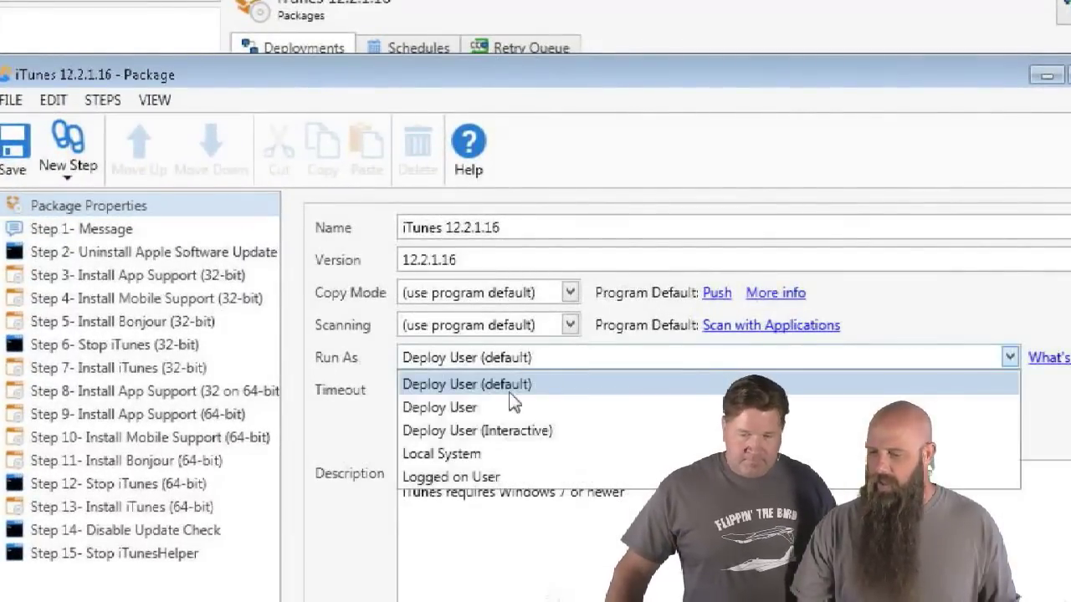
pyautogui.click(479, 451)
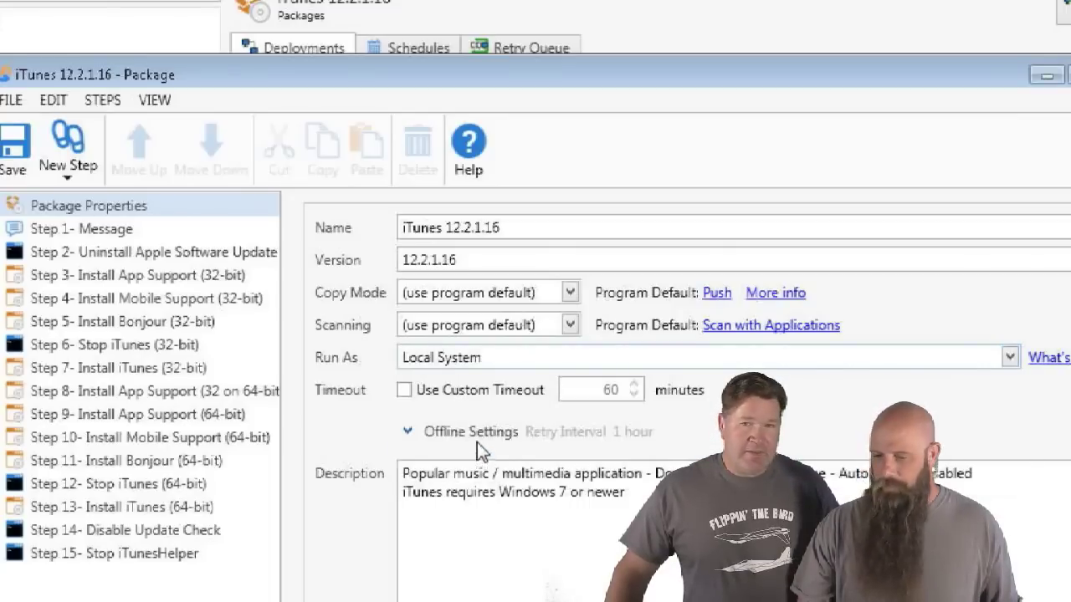
pyautogui.click(15, 144)
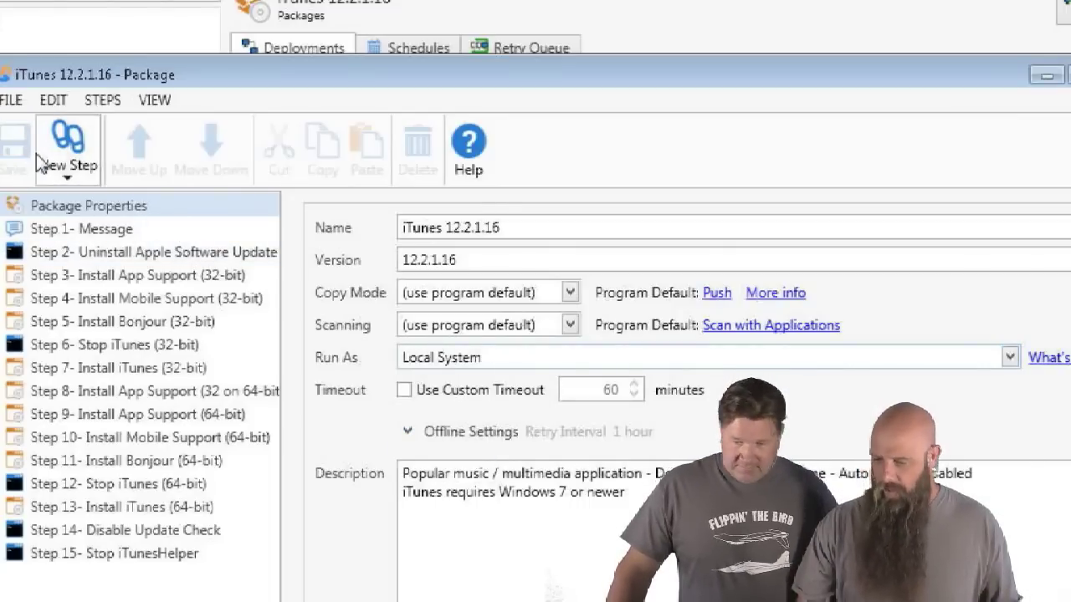
# Recheck which Run As default the Install iTunes (64-bit) step offers, keeping it on Logged on User.
pyautogui.click(104, 506)
pyautogui.click(442, 307)
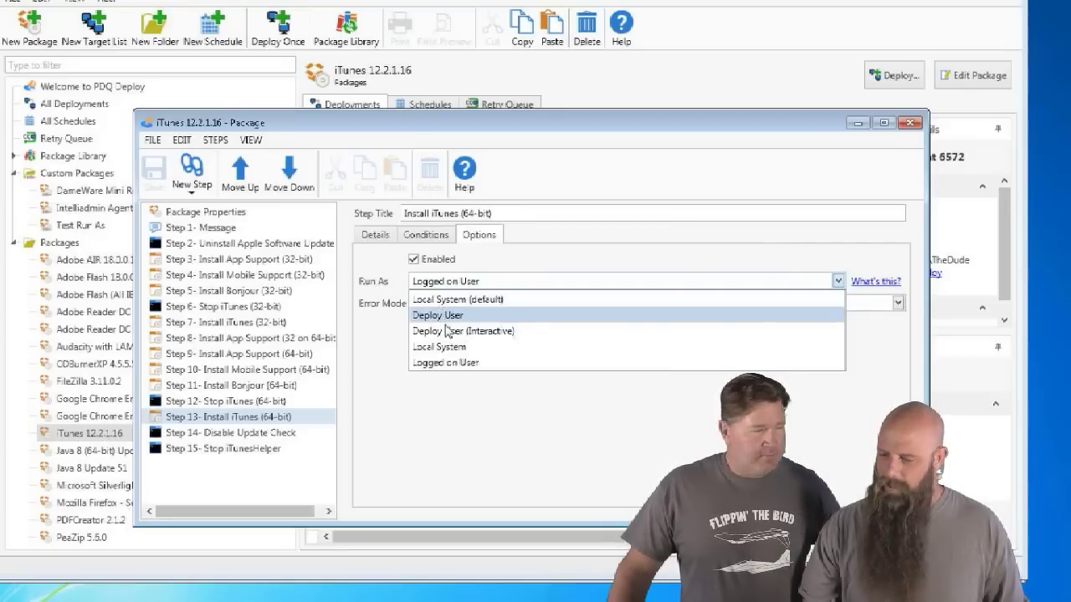
pyautogui.click(443, 363)
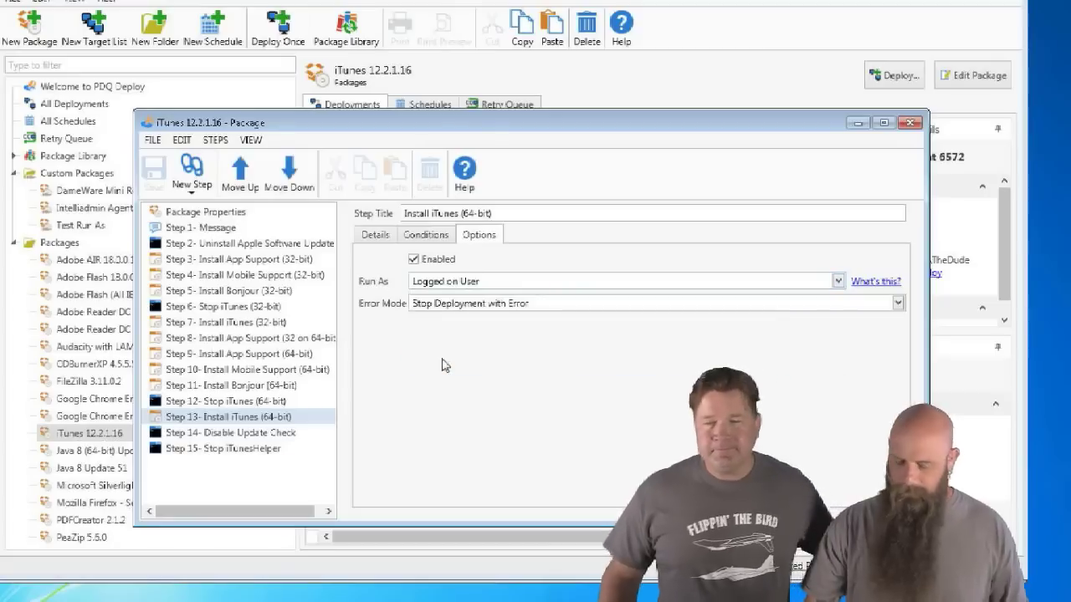
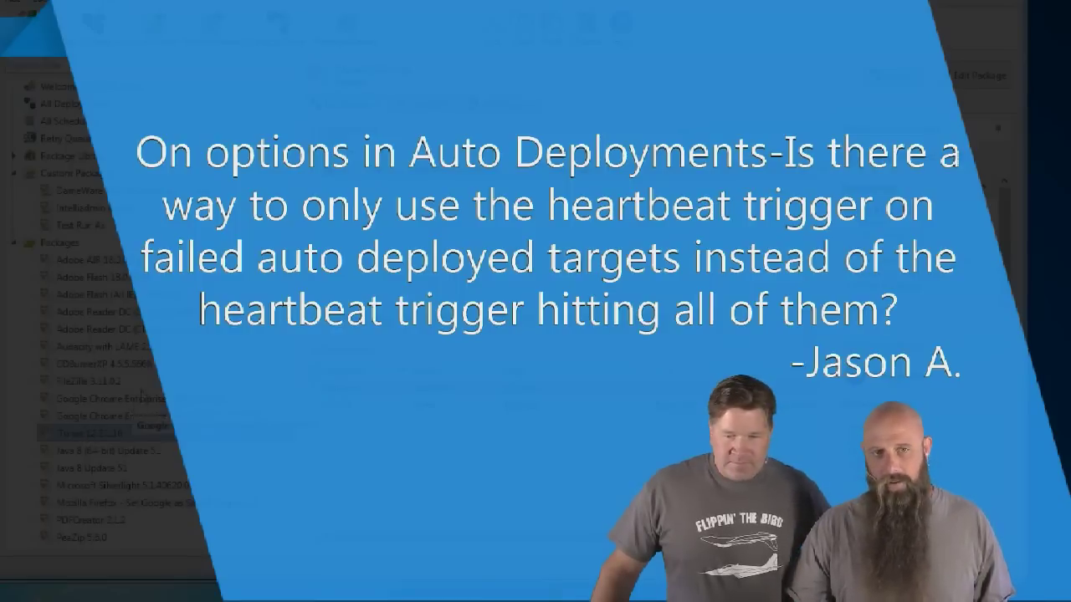
# Create a new deployment schedule for the iTunes 12.2.1.16 package and name it iTunes.
pyautogui.click(894, 76)
pyautogui.click(898, 119)
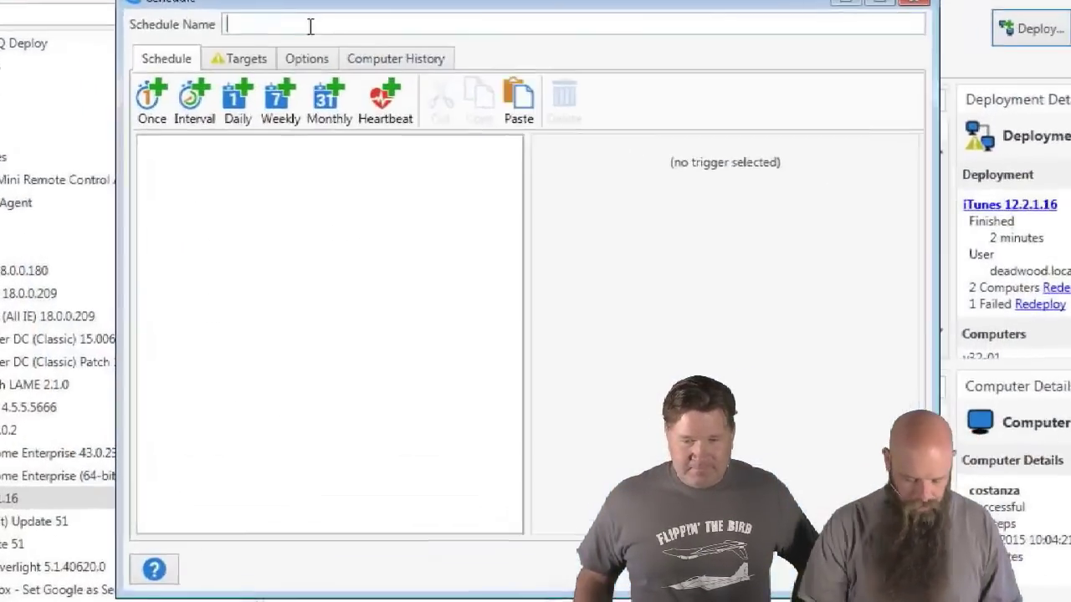
pyautogui.write('Tiunes')
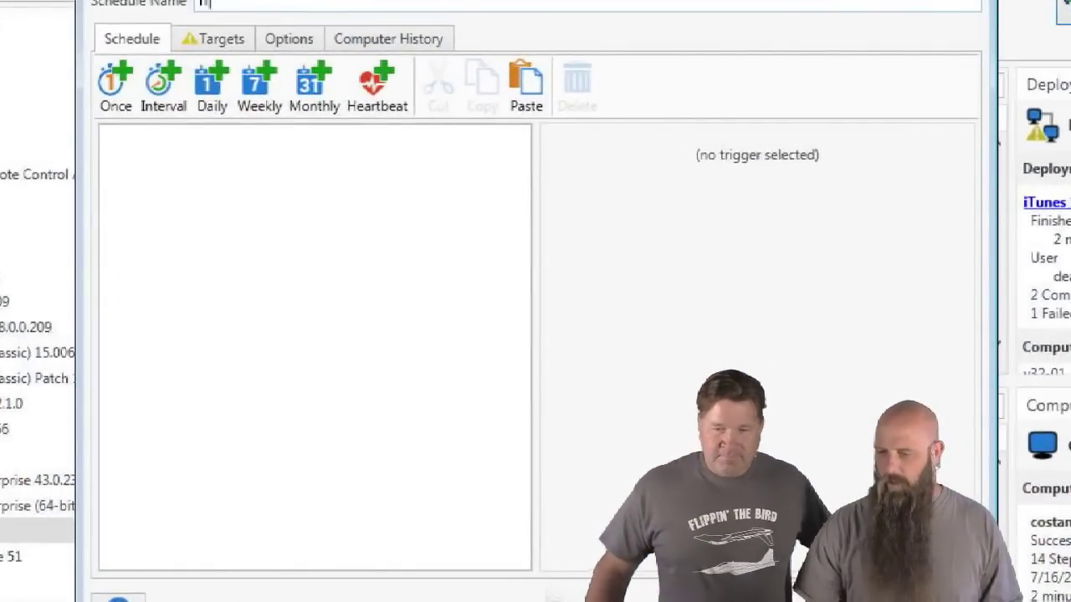
# Add the computer jean to the schedule's targets.
pyautogui.click(224, 42)
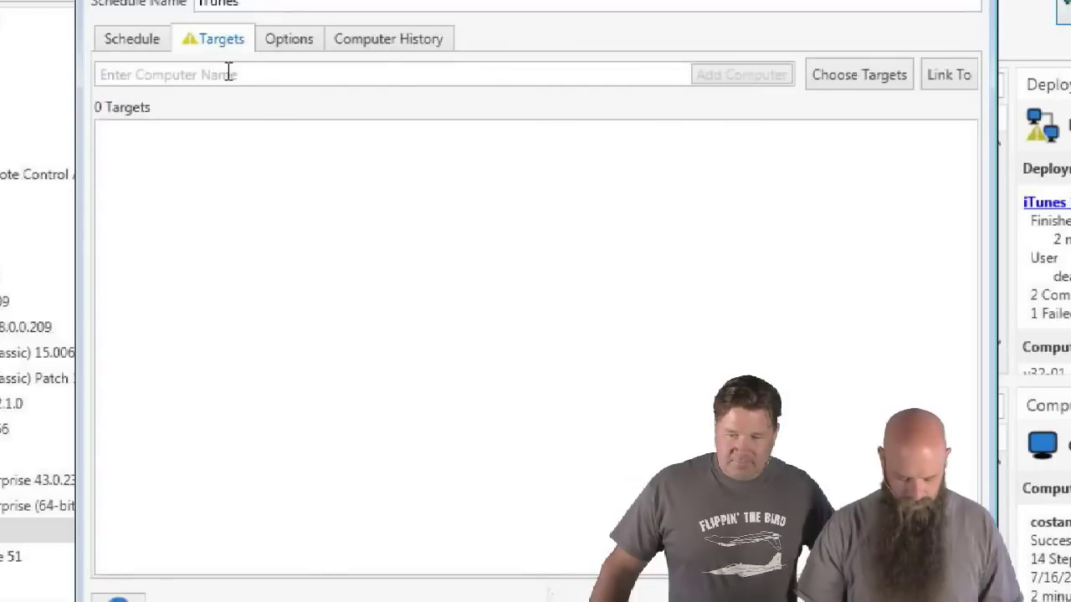
pyautogui.click(228, 74)
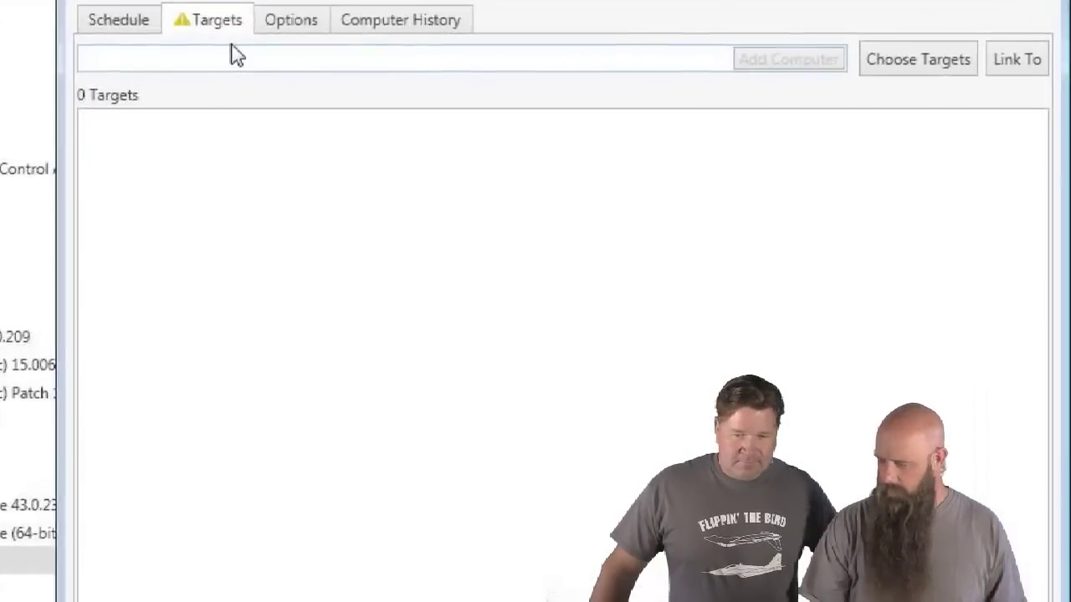
pyautogui.write('s')
pyautogui.press('BackSpace')
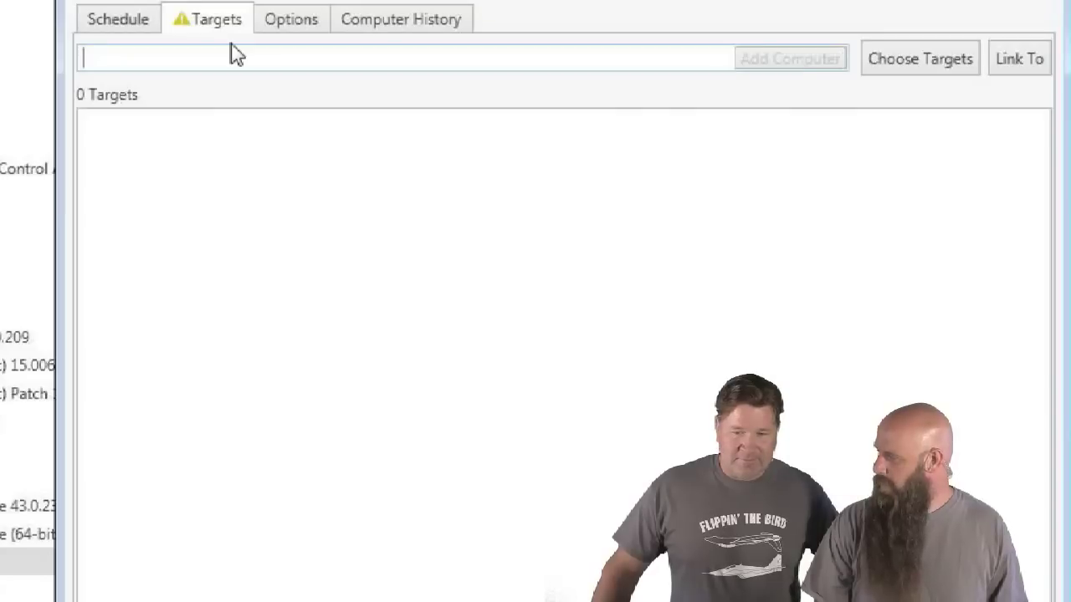
pyautogui.write('jean')
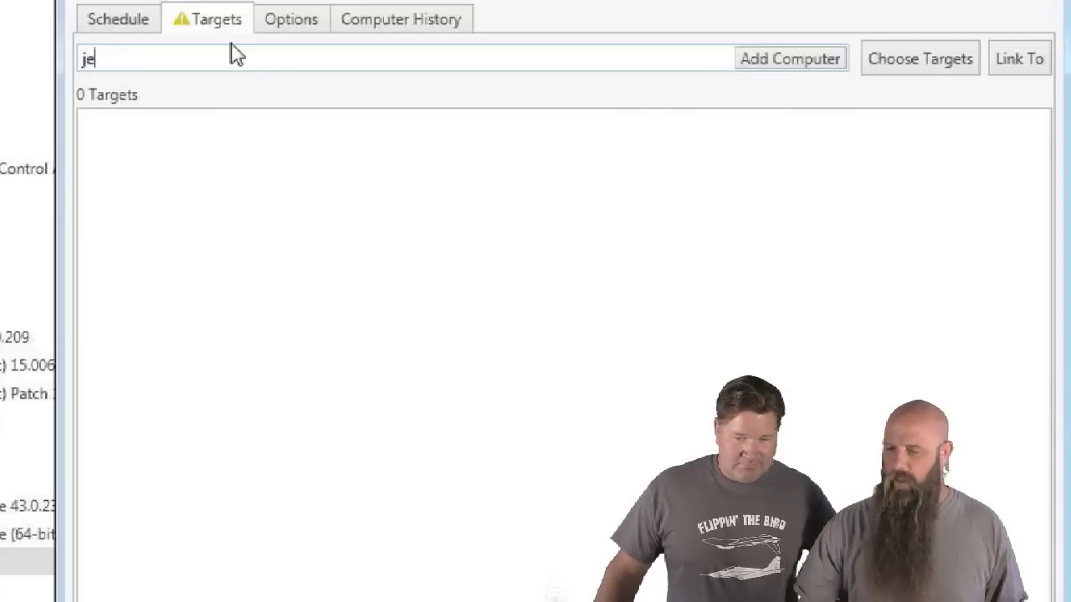
pyautogui.press('Return')
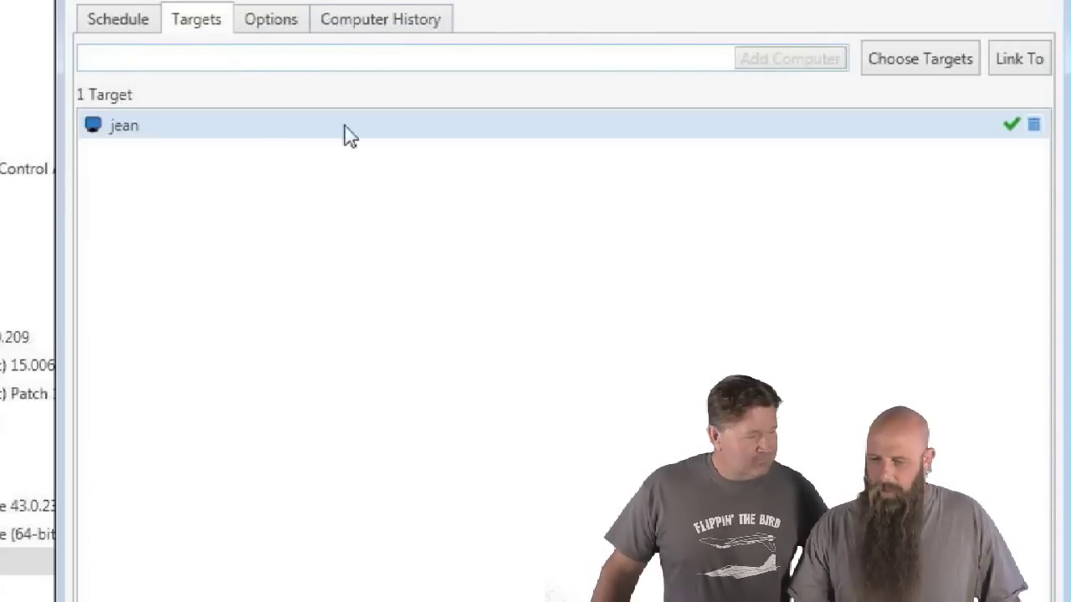
# Make the schedule stop deploying to computers once they succeed and save it with a heartbeat trigger.
pyautogui.click(282, 28)
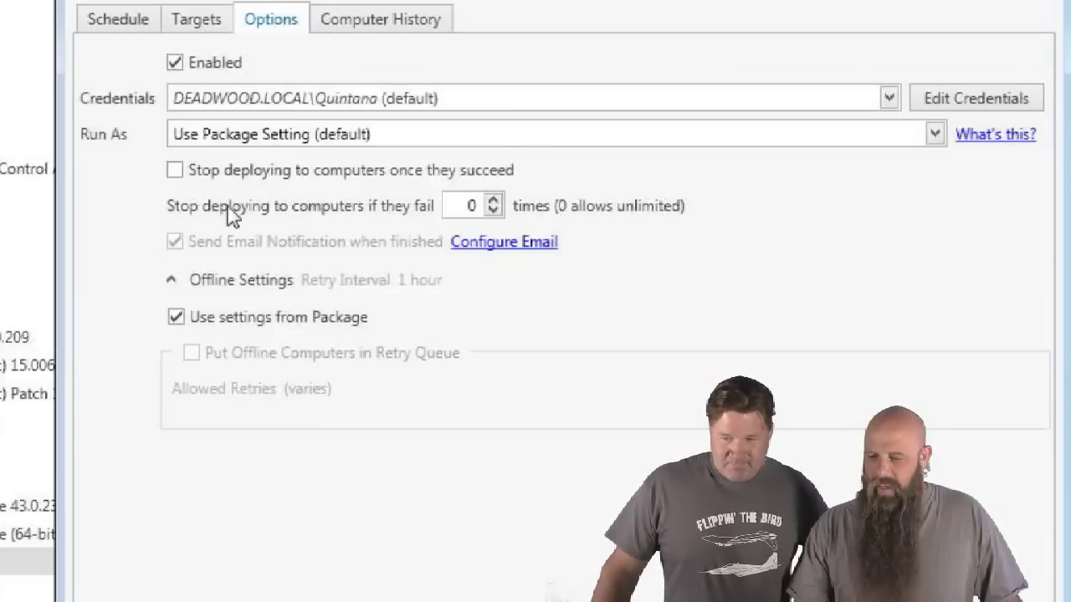
pyautogui.click(200, 174)
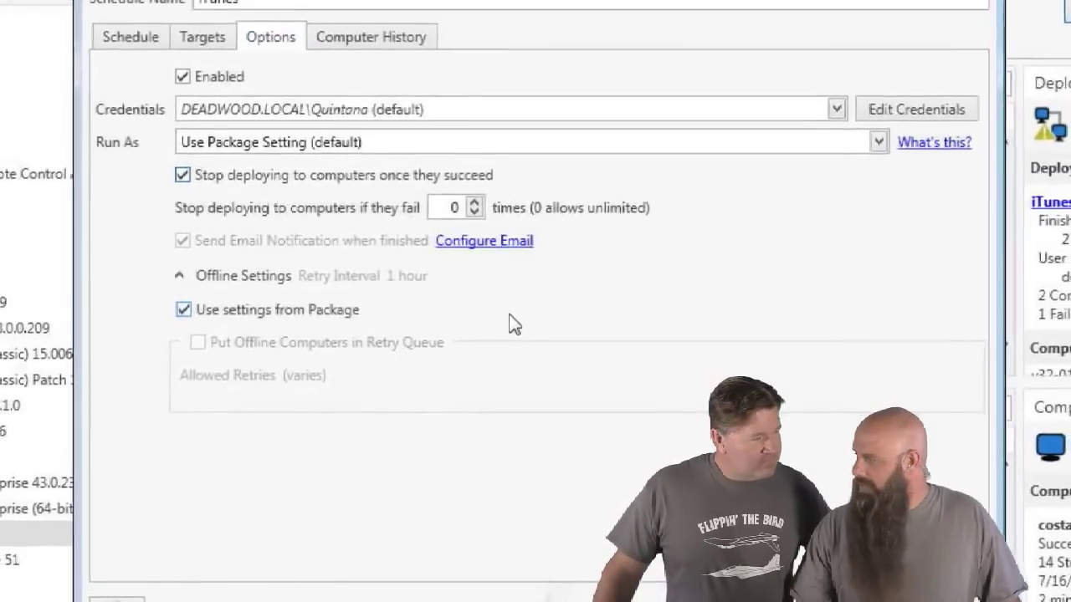
pyautogui.click(148, 40)
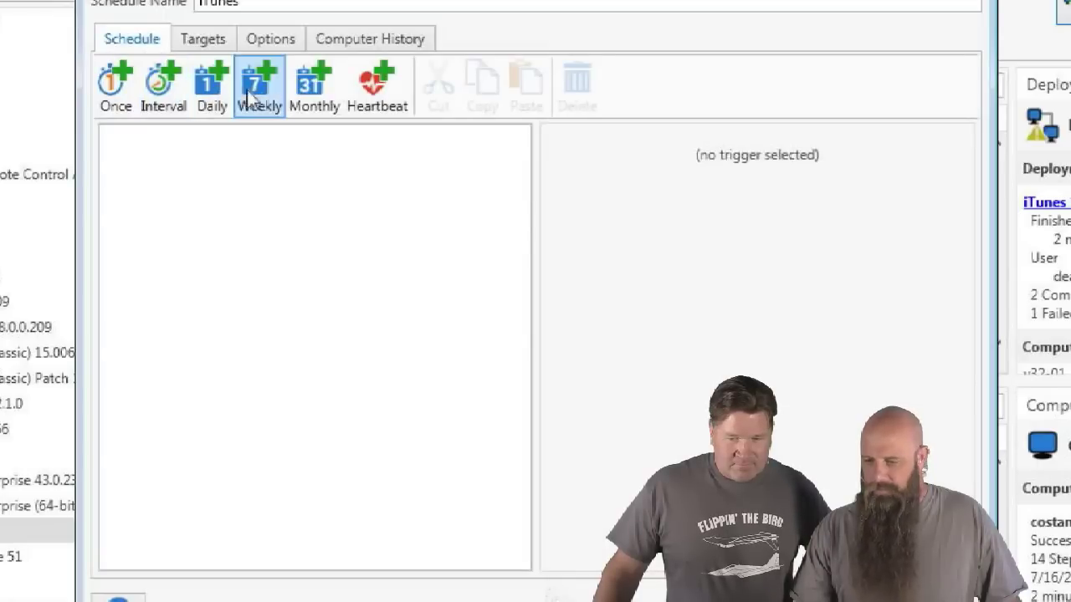
pyautogui.click(367, 85)
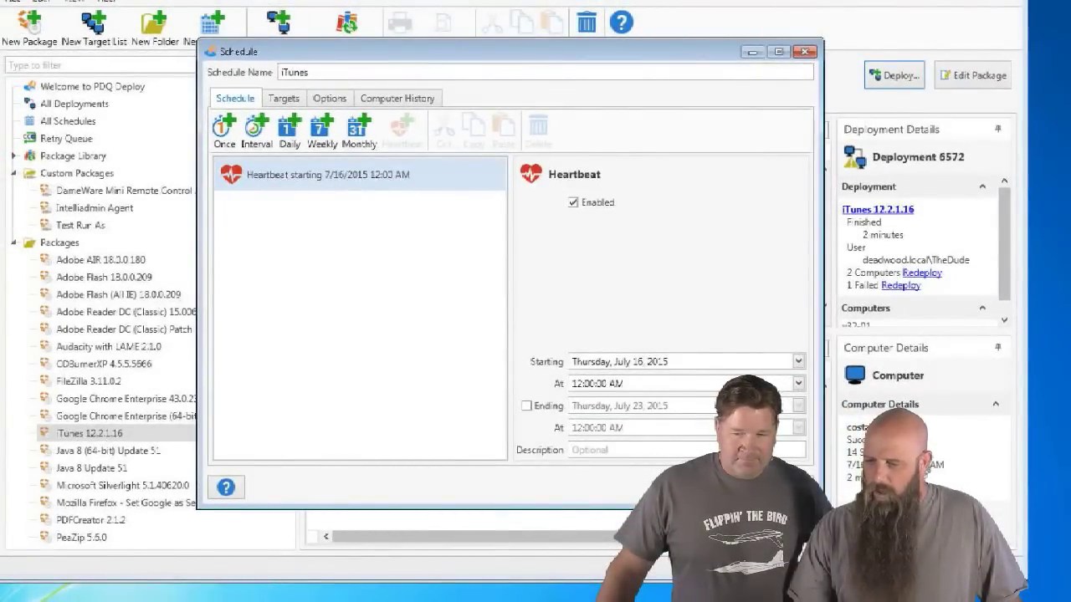
pyautogui.click(709, 488)
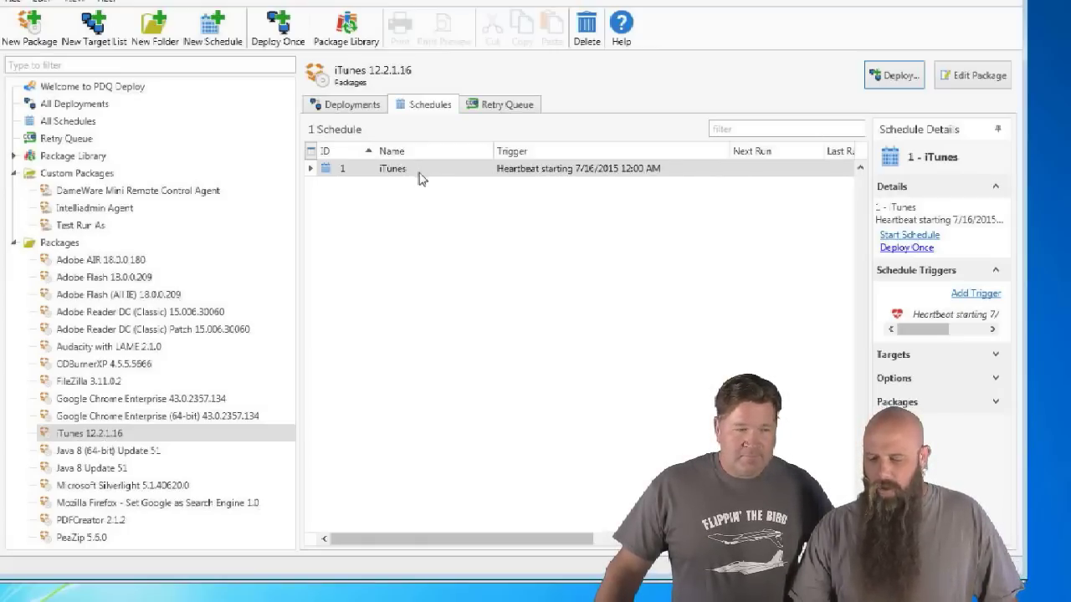
# Switch to PDQ Inventory to check the online status of the Engineering computers and return to PDQ Deploy.
pyautogui.hotkey('alt', 'Tab')
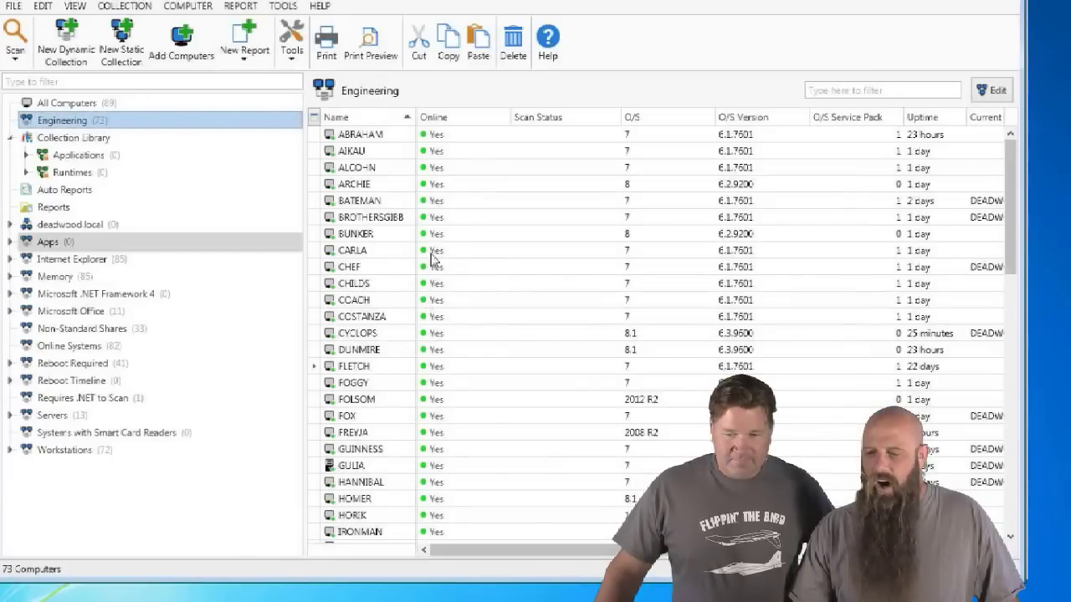
pyautogui.click(449, 118)
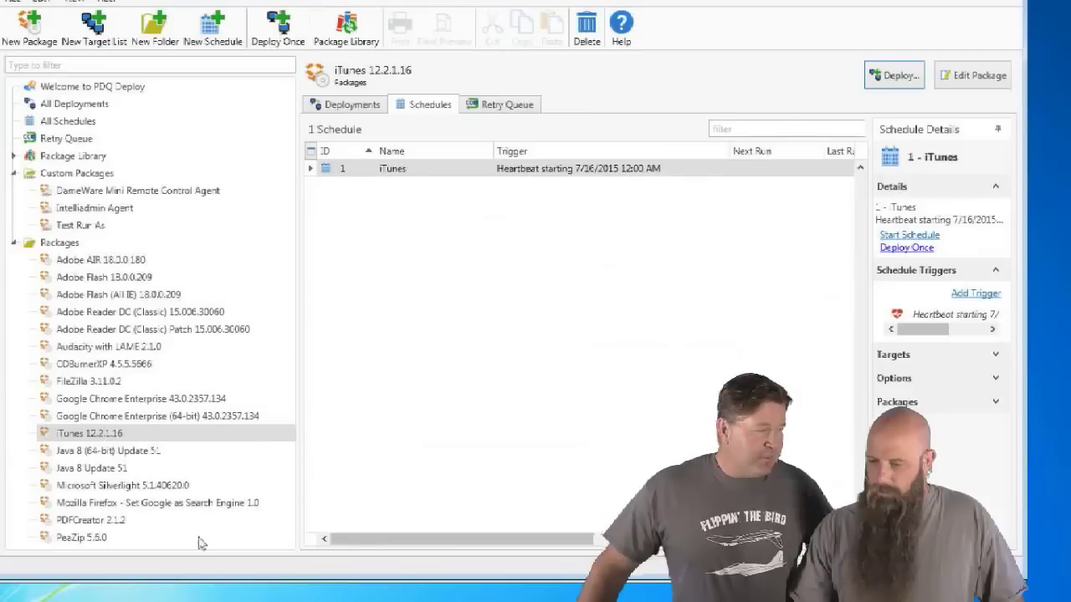
# Examine the Start Schedule choices available for the iTunes schedule without starting it.
pyautogui.doubleClick(399, 177)
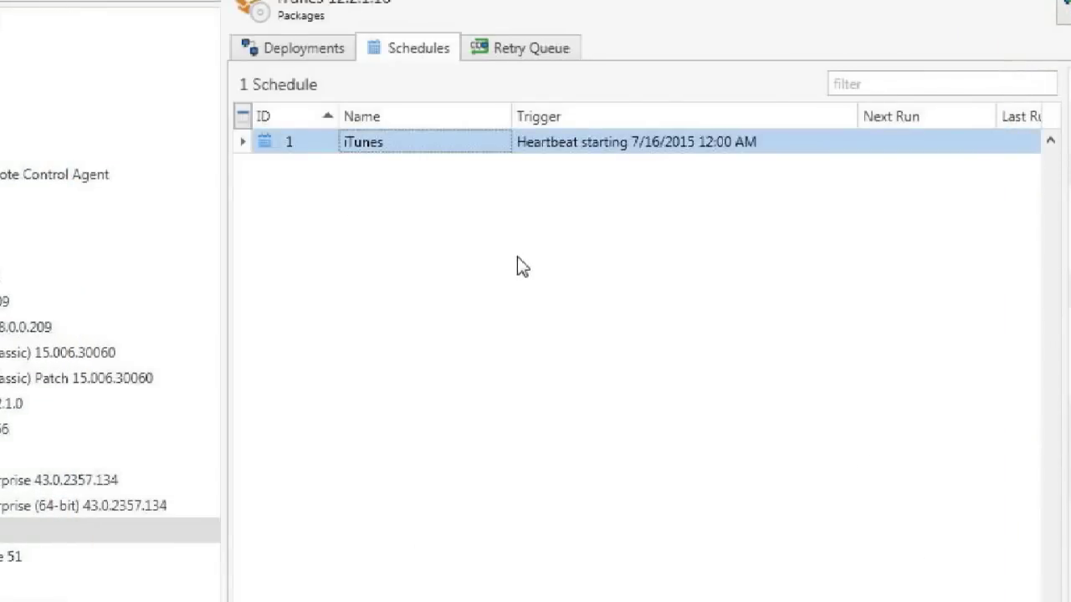
pyautogui.rightClick(373, 140)
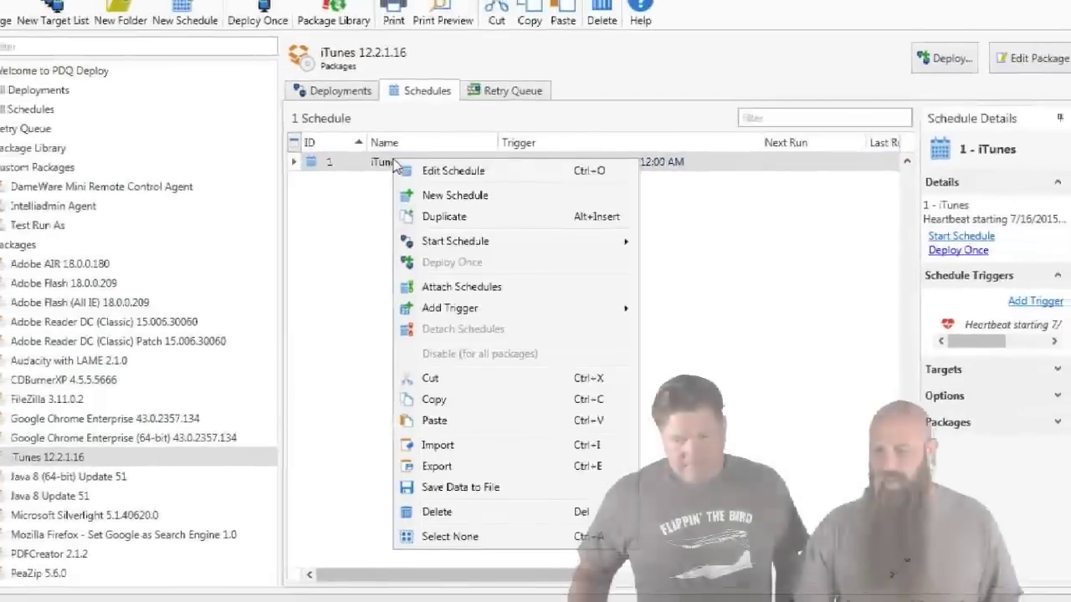
pyautogui.moveTo(431, 243)
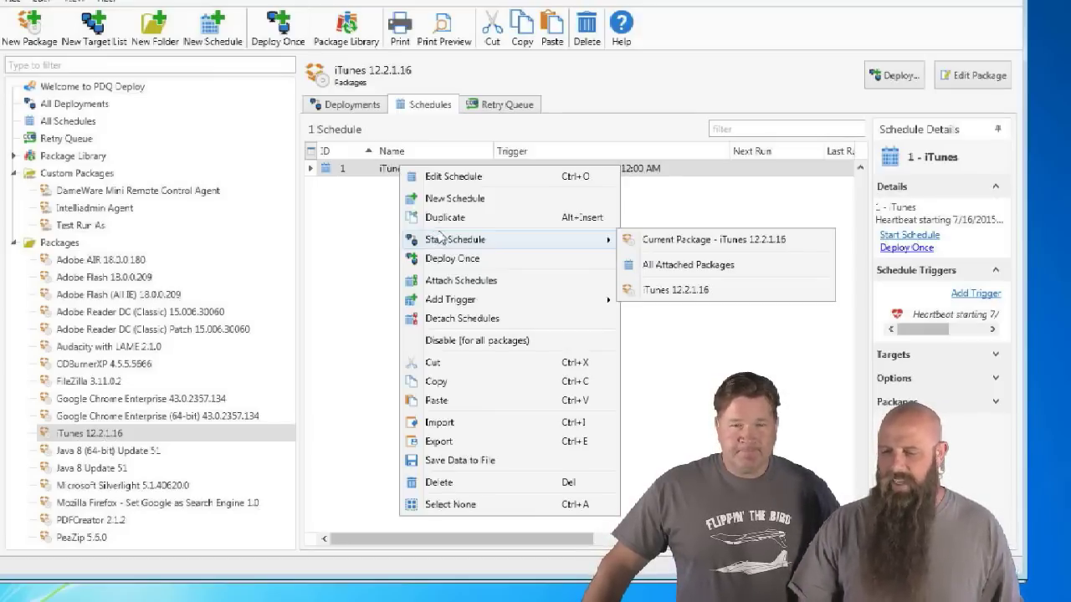
pyautogui.click(364, 176)
# Reopen the iTunes schedule, review its heartbeat trigger and deployment options, and close it without changes.
pyautogui.doubleClick(392, 174)
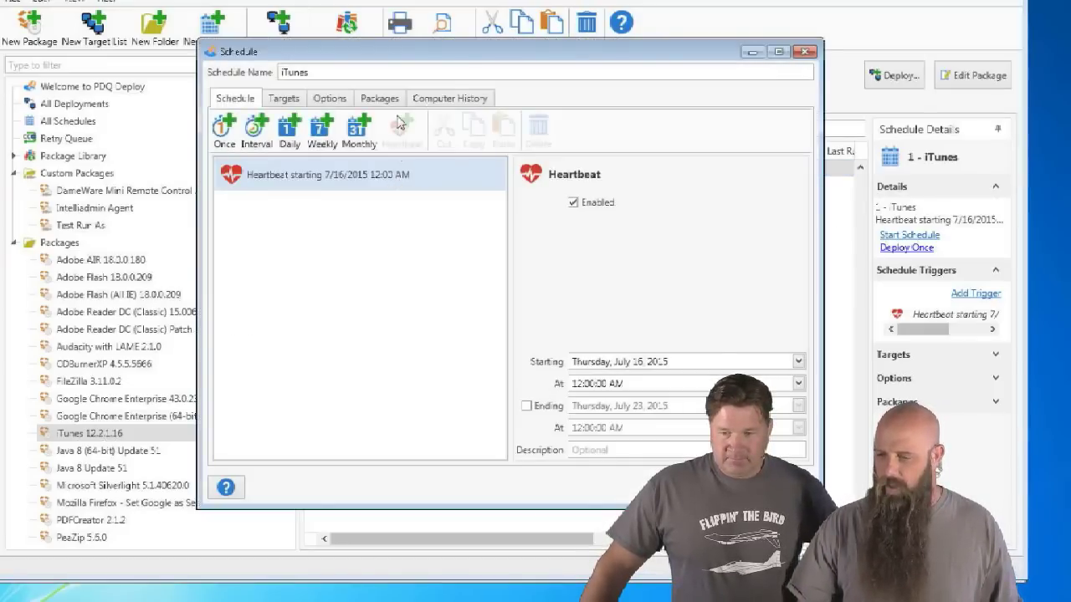
pyautogui.click(332, 99)
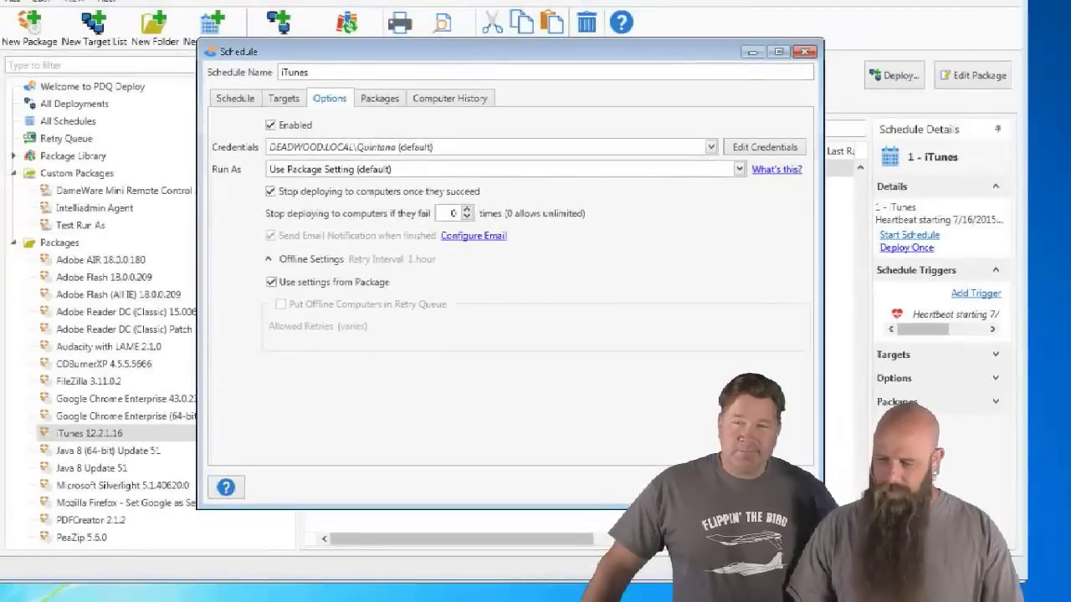
pyautogui.press('Escape')
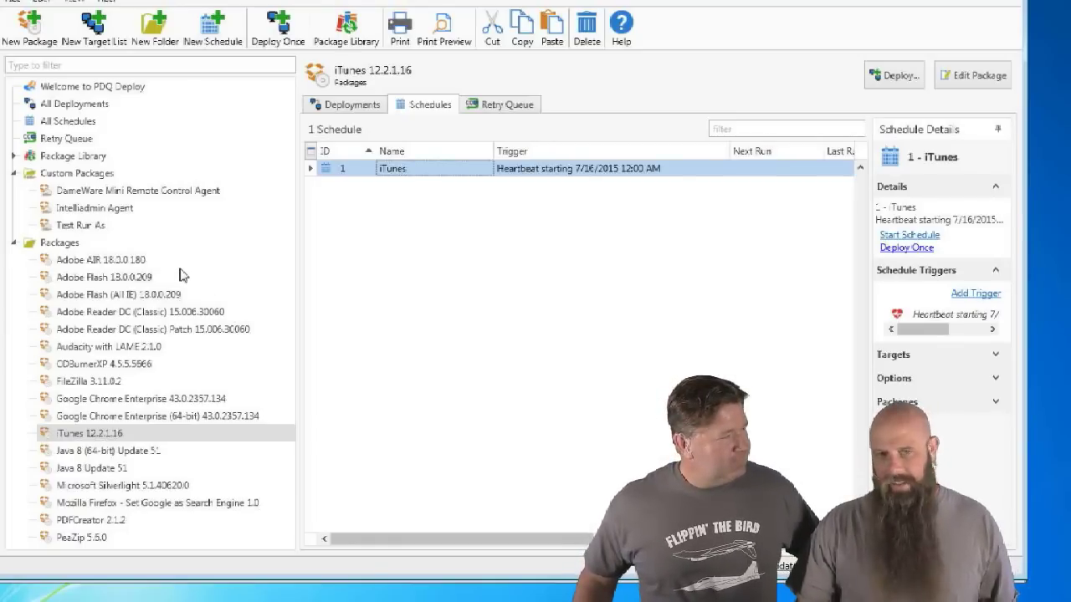
# Open the Test Run As package, sort the Engineering computers by name in PDQ Inventory, and return to PDQ Deploy.
pyautogui.doubleClick(83, 228)
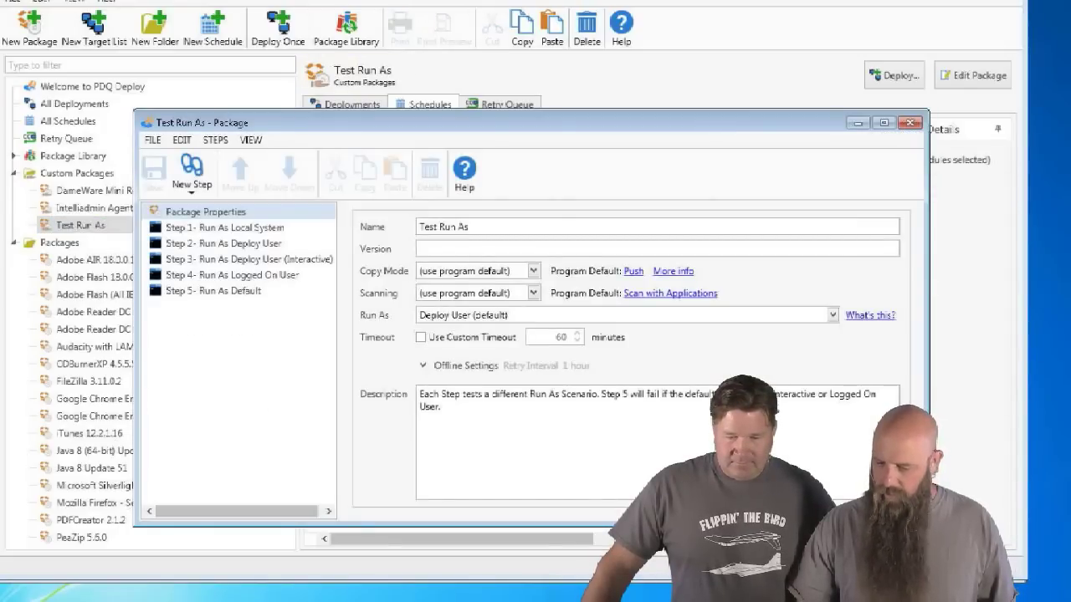
pyautogui.hotkey('alt', 'Tab')
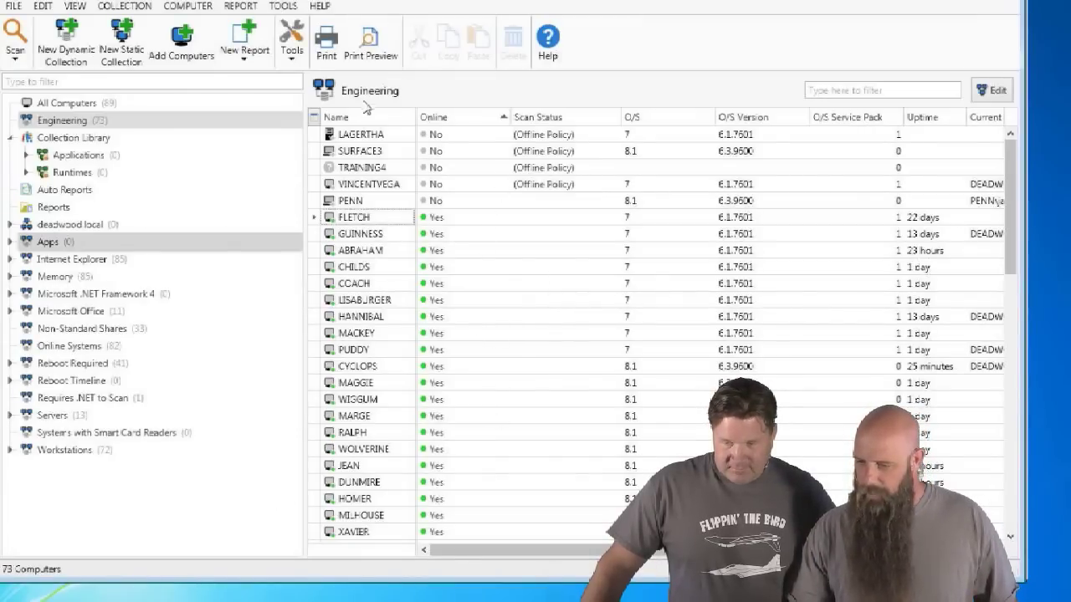
pyautogui.click(334, 117)
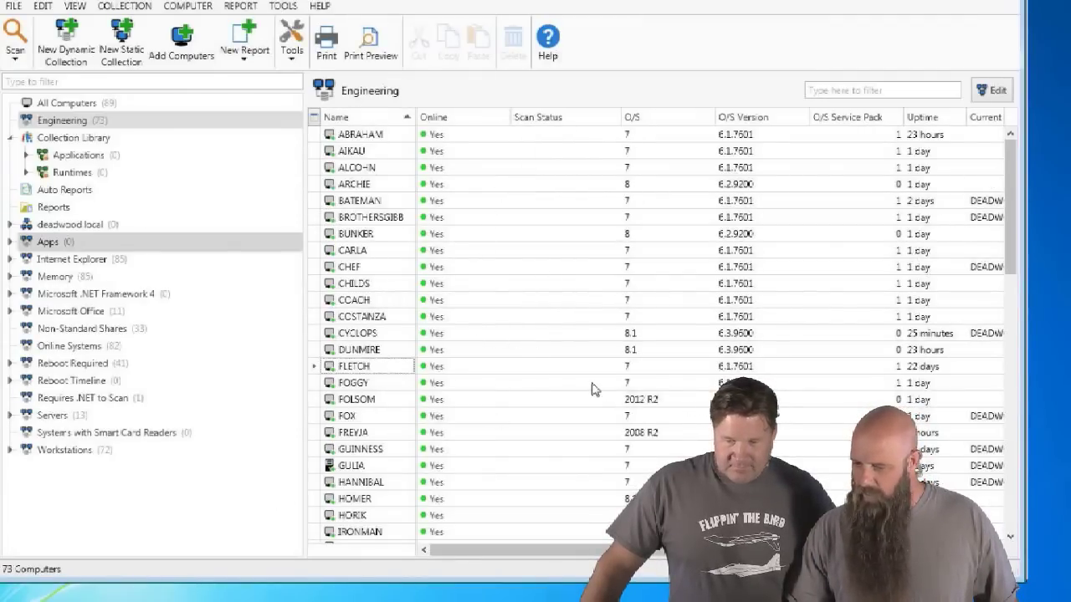
pyautogui.moveTo(552, 552)
pyautogui.mouseDown()
pyautogui.moveTo(593, 563)
pyautogui.moveTo(538, 566)
pyautogui.mouseUp()
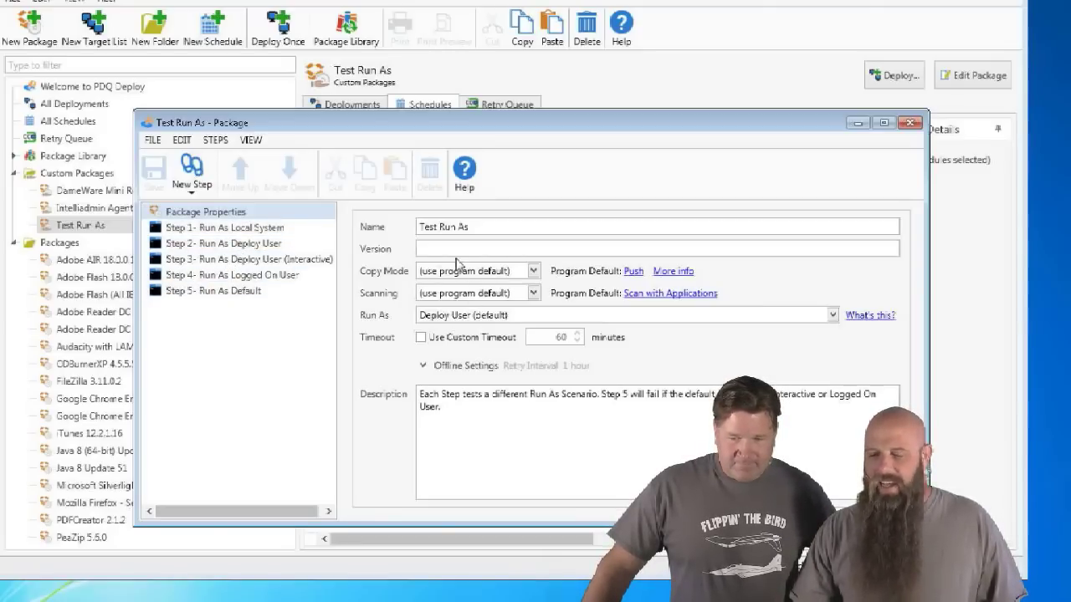
# Review the Run As settings of the Local System and Deploy User steps, and the commands of steps 1 to 3.
pyautogui.click(265, 229)
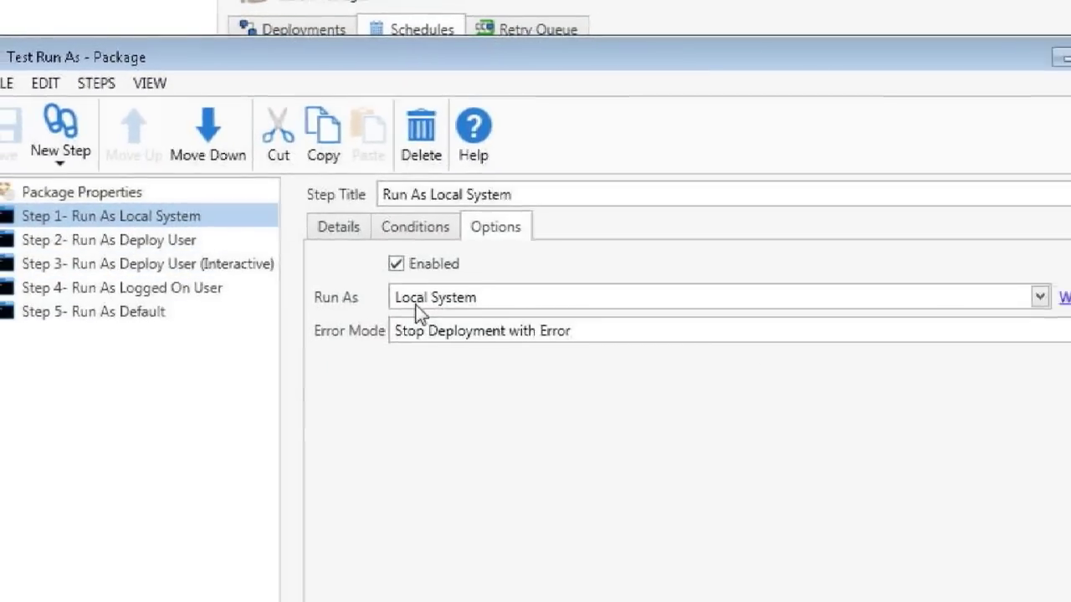
pyautogui.click(157, 258)
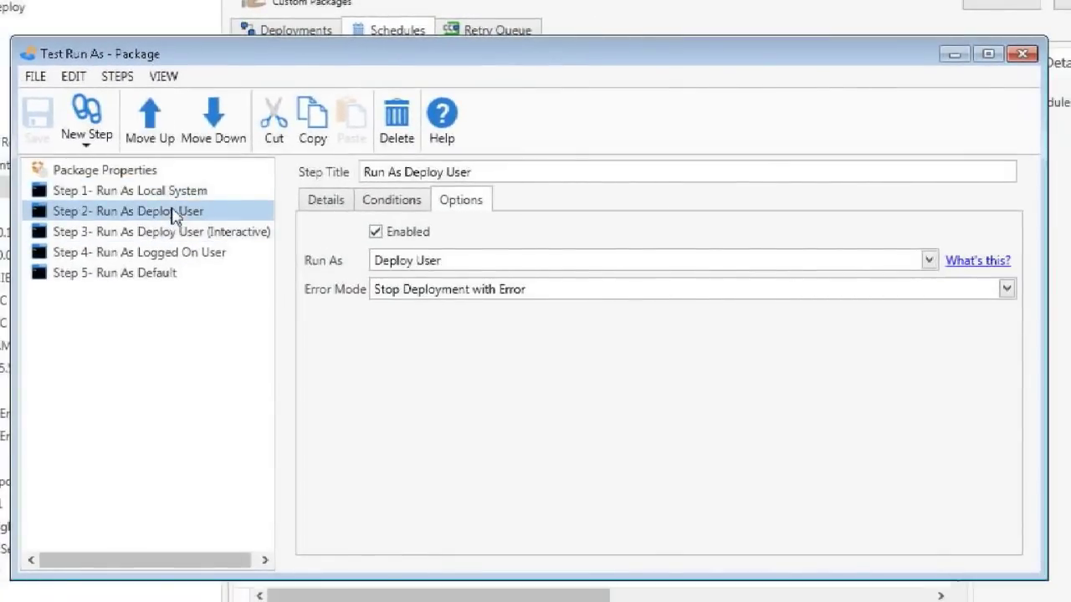
pyautogui.click(310, 203)
pyautogui.click(167, 191)
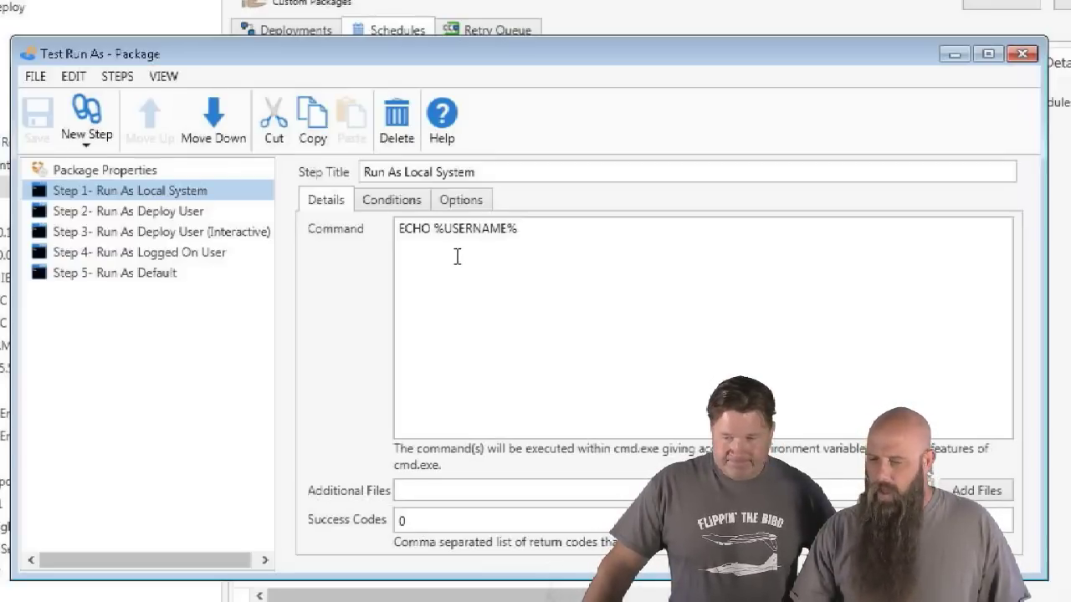
pyautogui.click(215, 211)
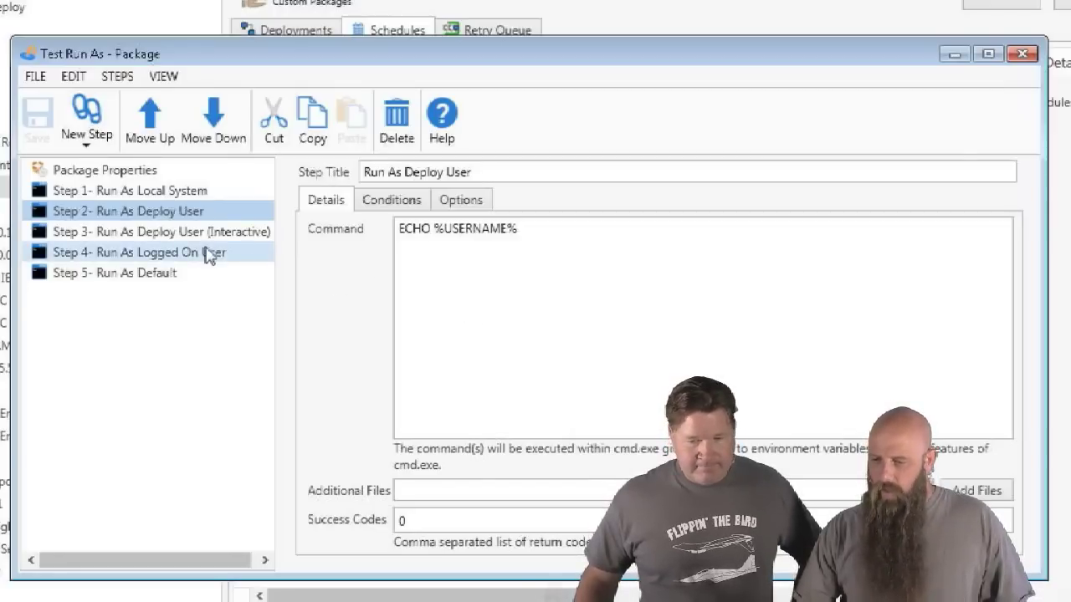
pyautogui.click(185, 234)
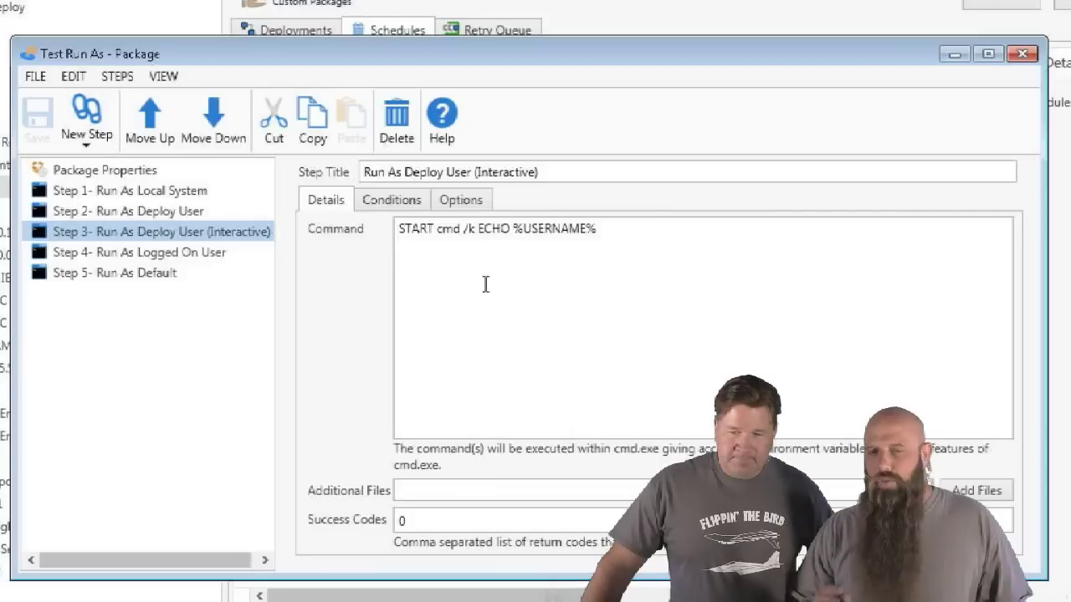
# Check the Run As options of the Interactive, Logged On User and Default steps, and close the package.
pyautogui.click(451, 207)
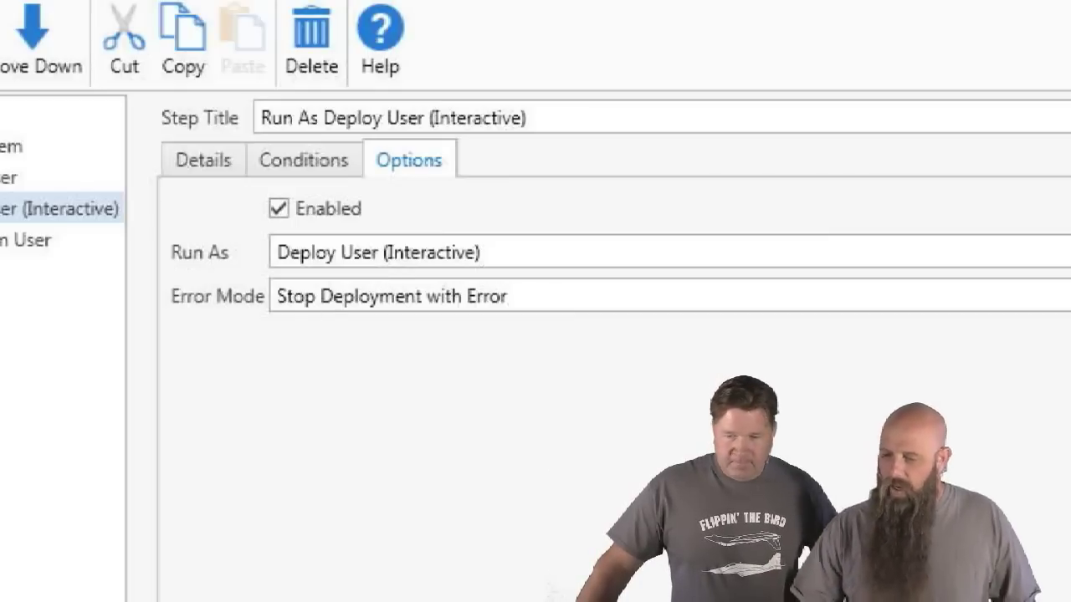
pyautogui.click(10, 245)
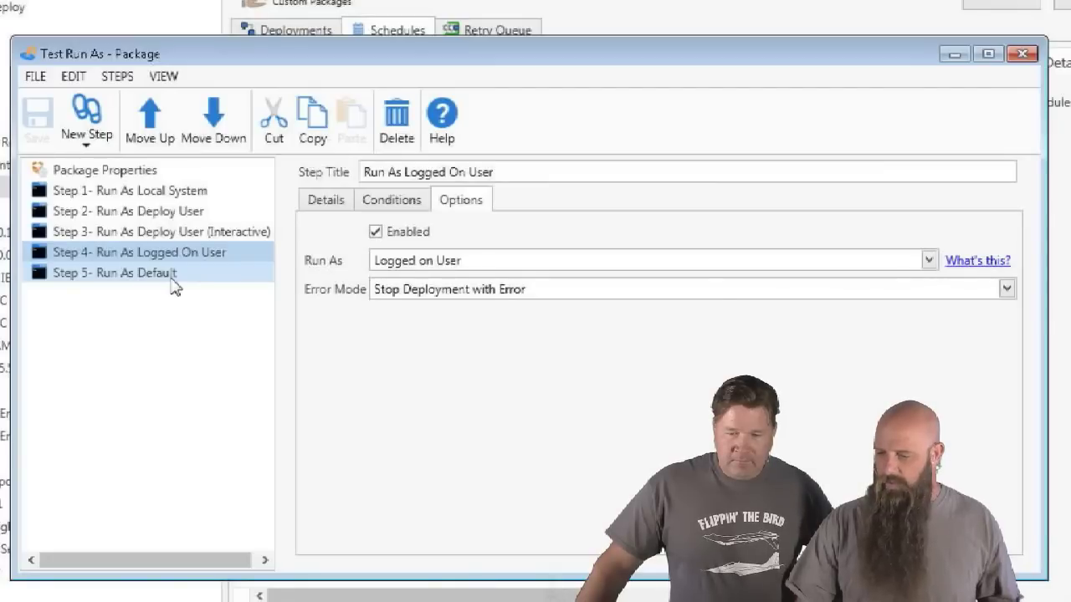
pyautogui.click(171, 279)
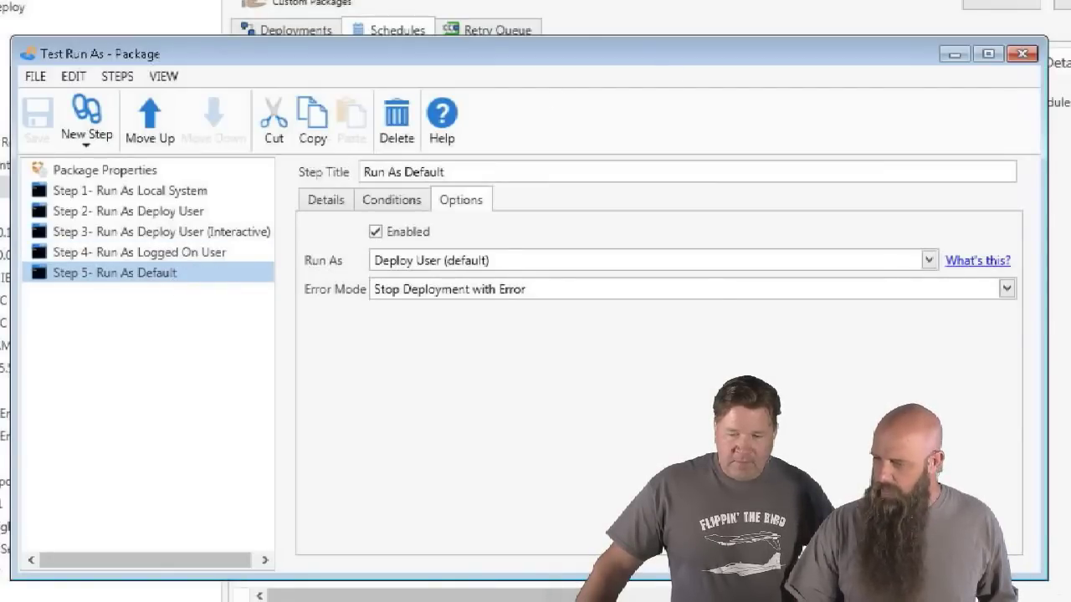
pyautogui.click(1028, 57)
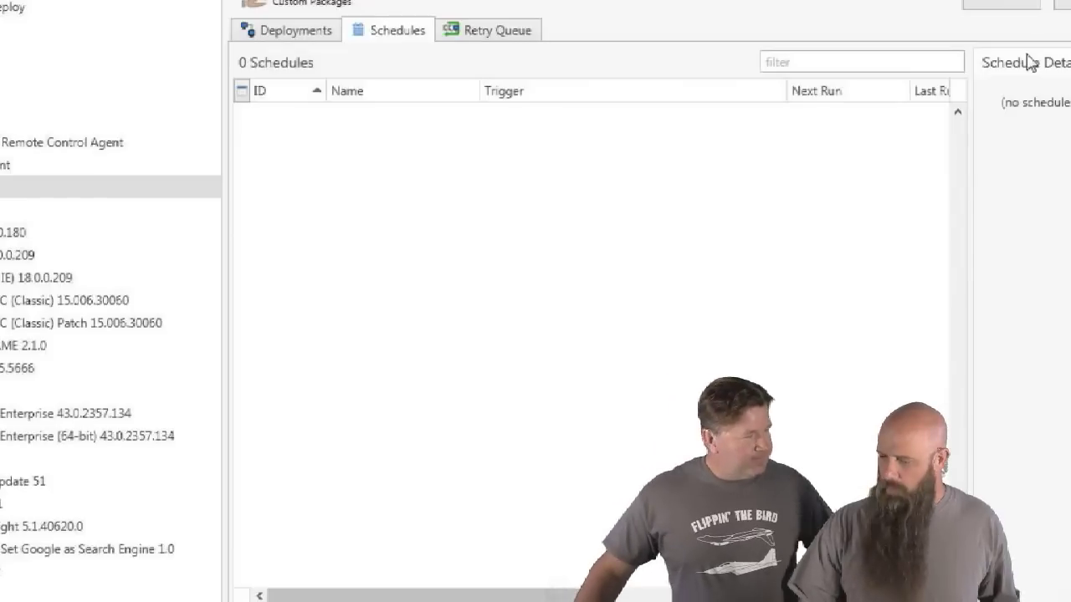
# Try to deploy the Test Run As package once to the computer rancid using the preselected credentials.
pyautogui.click(75, 226)
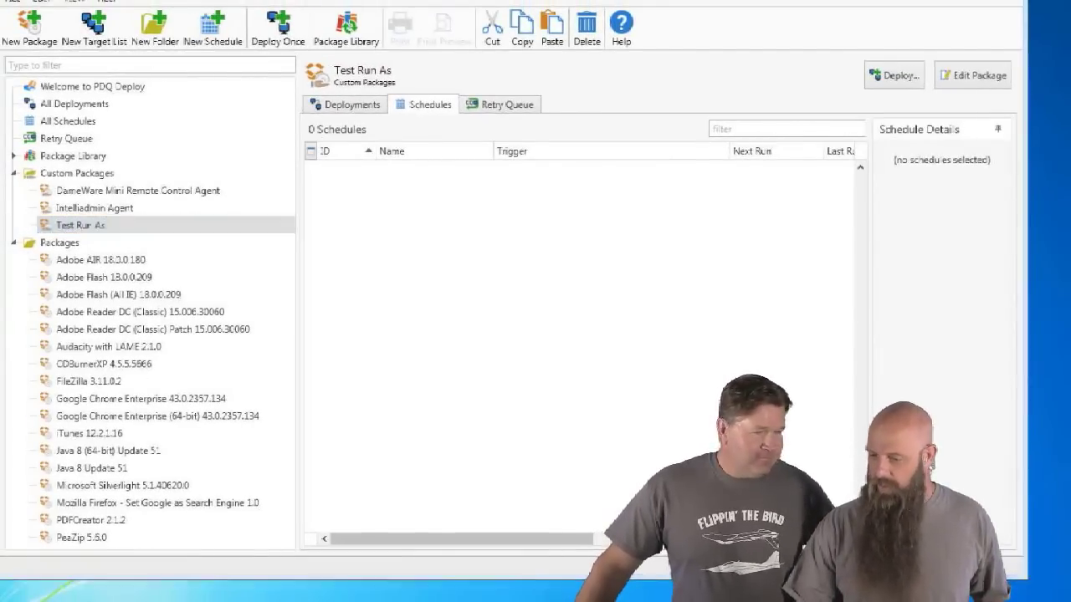
pyautogui.hotkey('alt', 'Tab')
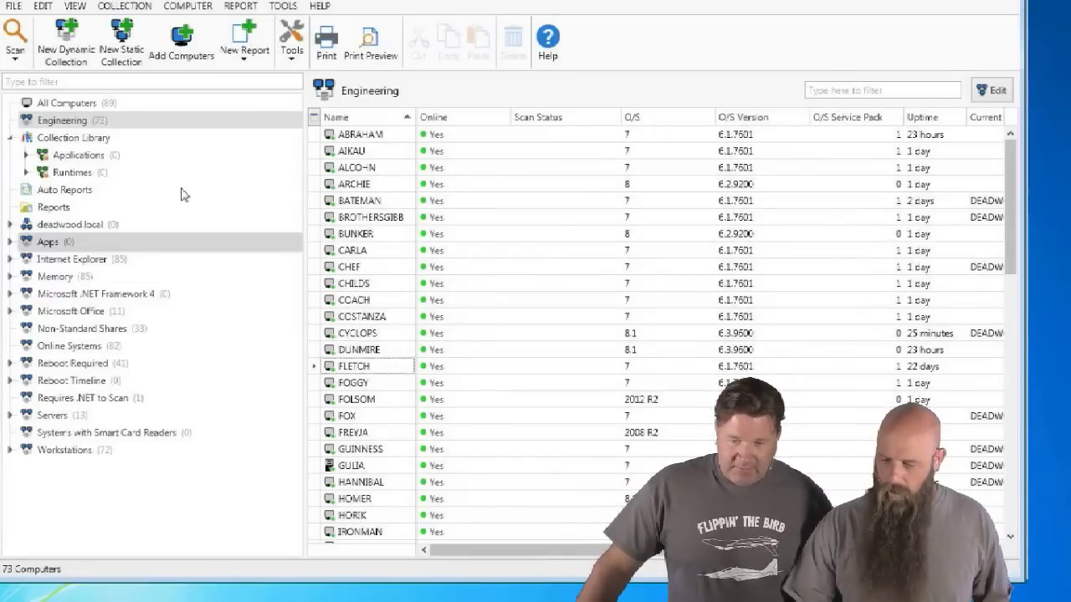
pyautogui.hotkey('alt', 'Tab')
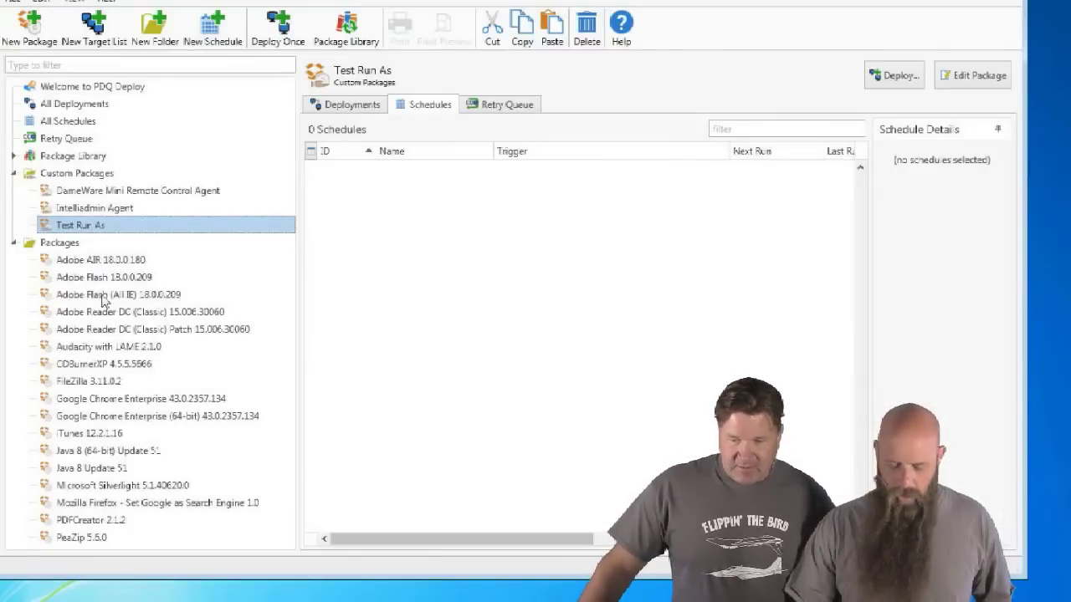
pyautogui.hotkey('ctrl', 'd')
pyautogui.write('rancid')
pyautogui.press('Return')
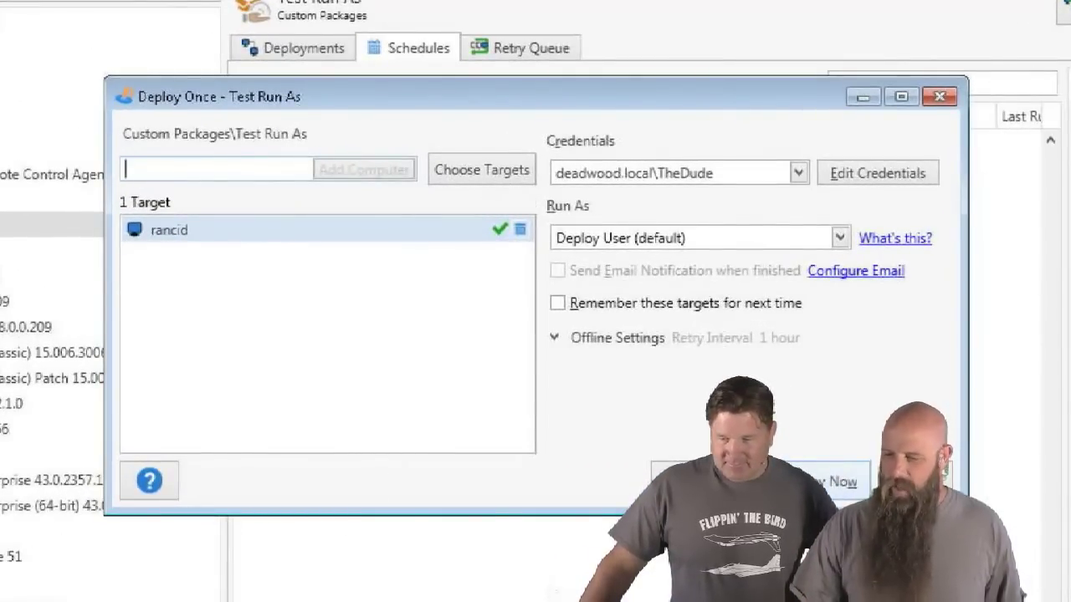
pyautogui.press('Return')
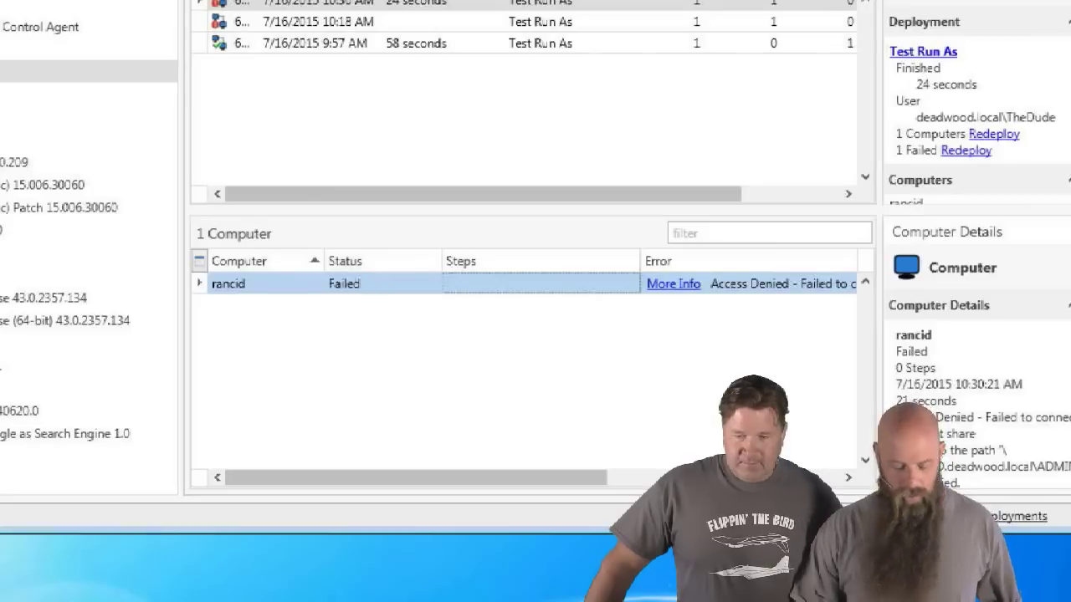
# Deploy Test Run As once to rancid with the non-default DEADWOOD.LOCAL credentials, keeping Run As at Deploy User (default).
pyautogui.click(17, 71)
pyautogui.hotkey('ctrl', 'd')
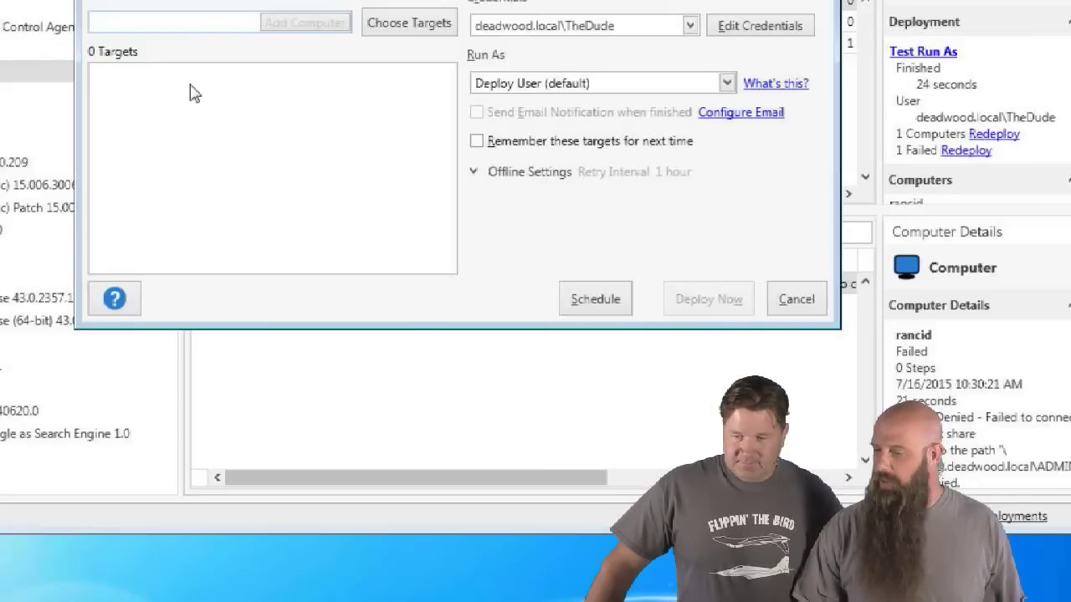
pyautogui.click(605, 30)
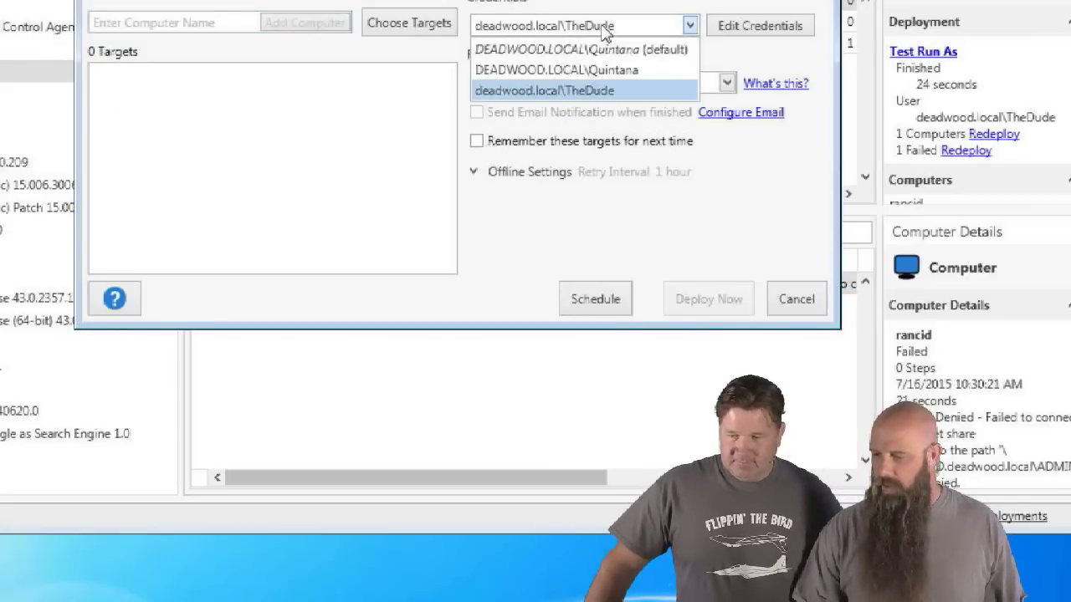
pyautogui.click(599, 70)
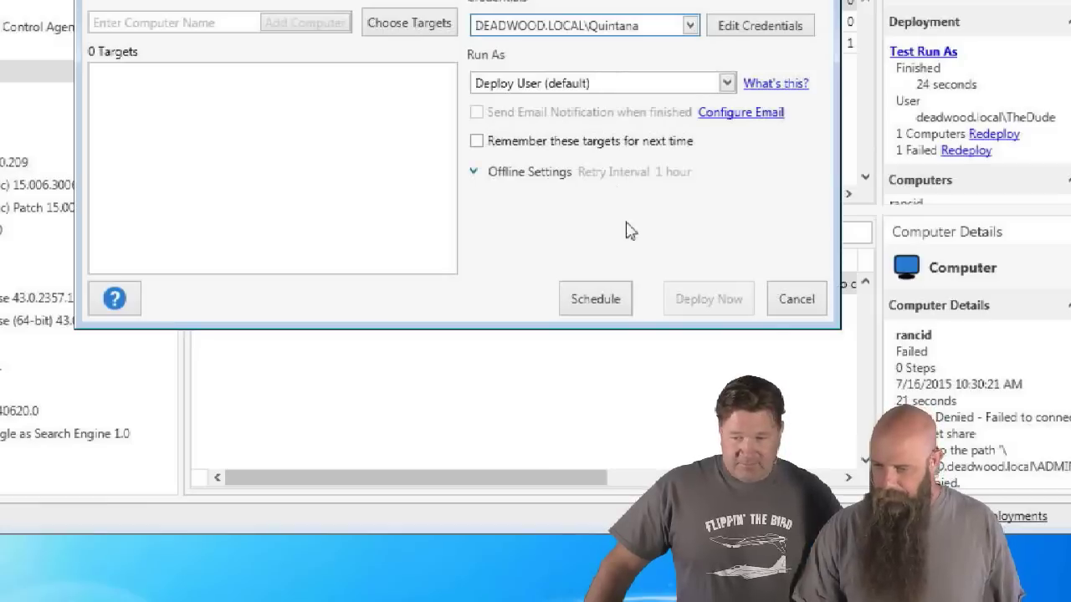
pyautogui.click(174, 23)
pyautogui.write('rancid')
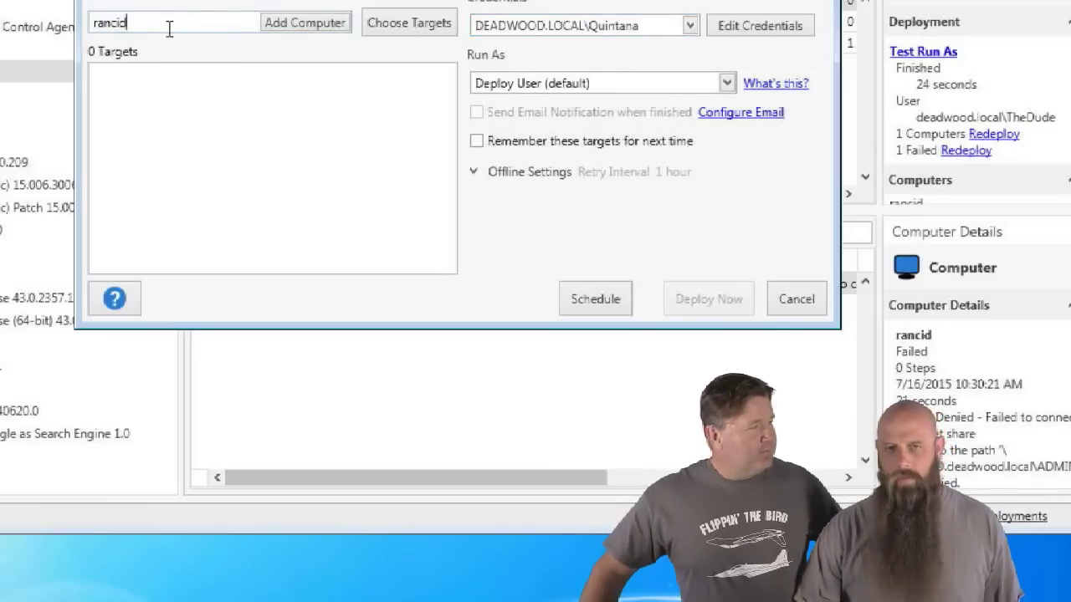
pyautogui.press('Return')
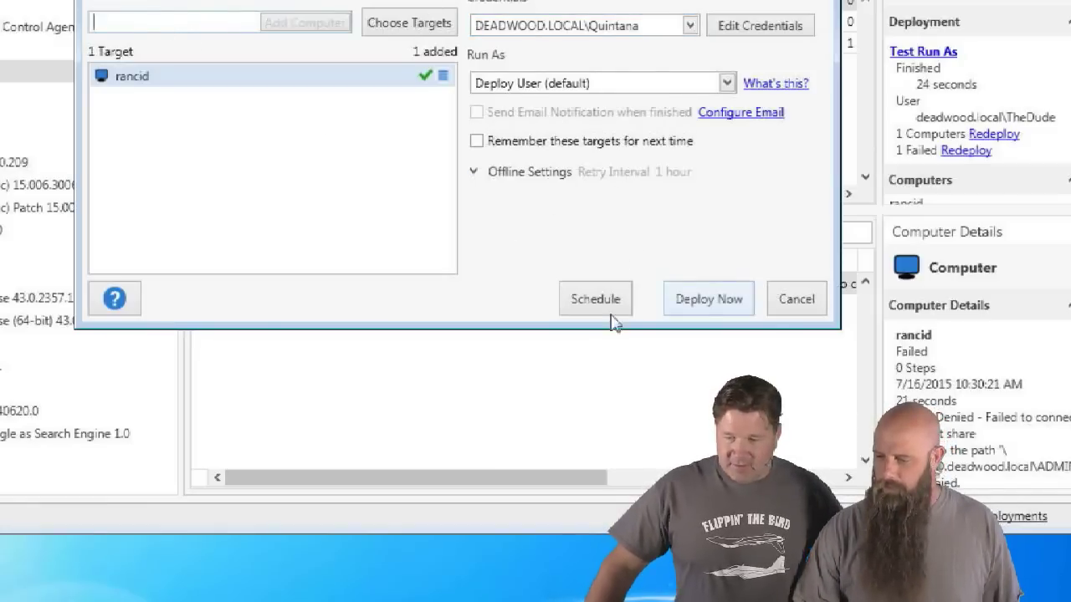
pyautogui.click(709, 298)
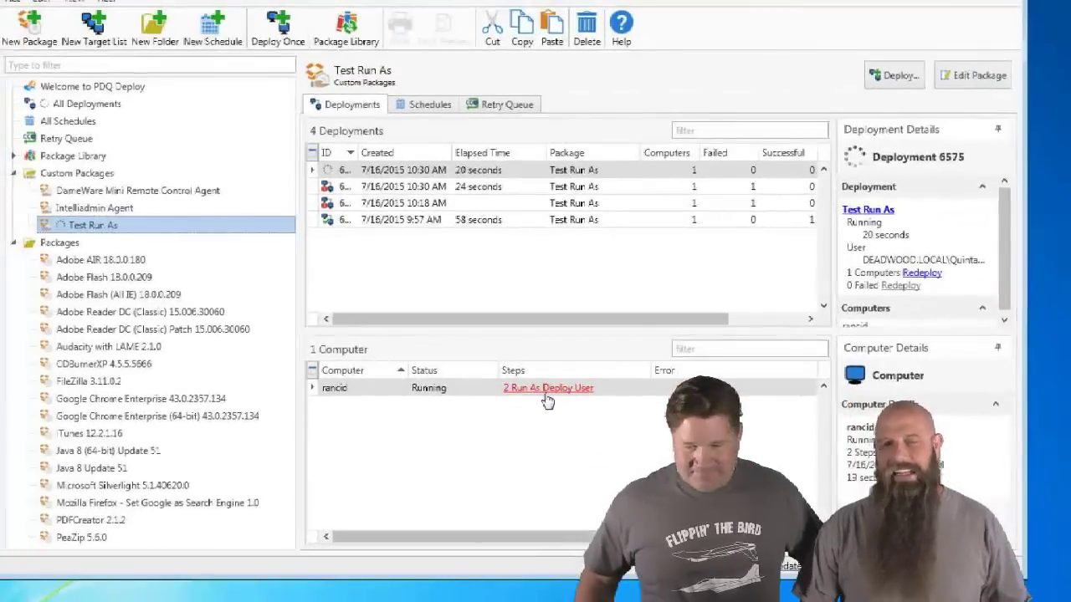
# Open rancid's deployment step details and read the output logs of the Local System and Deploy User steps.
pyautogui.click(579, 445)
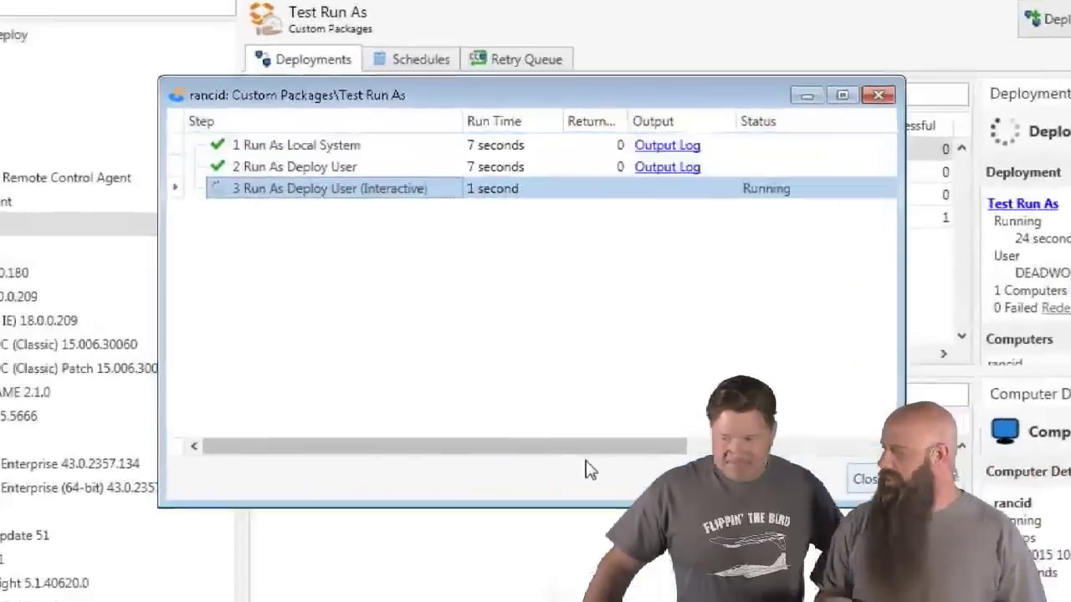
pyautogui.click(658, 139)
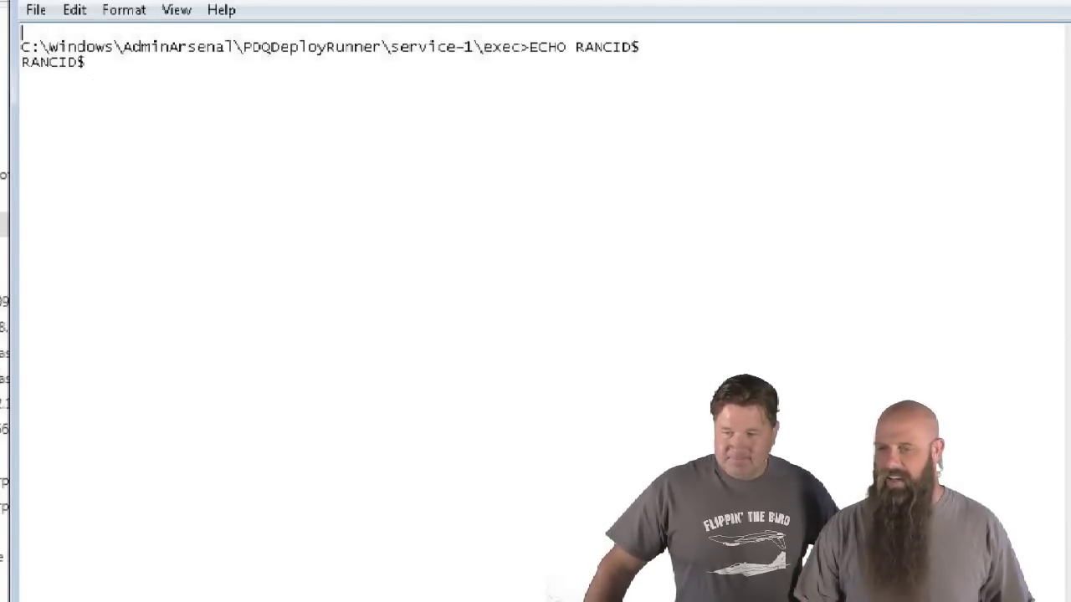
pyautogui.click(1054, 3)
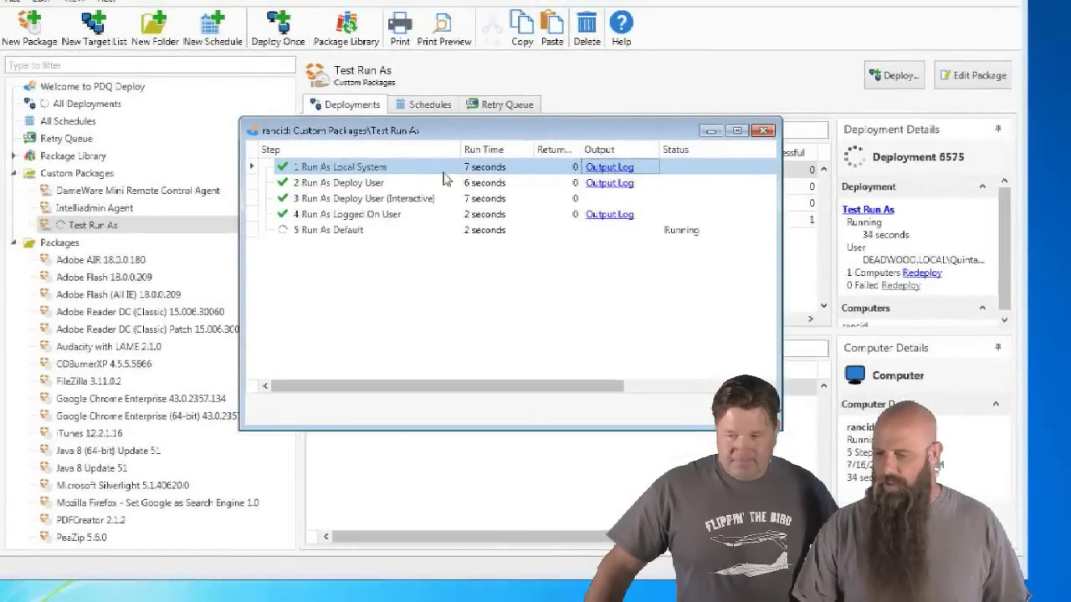
pyautogui.click(613, 184)
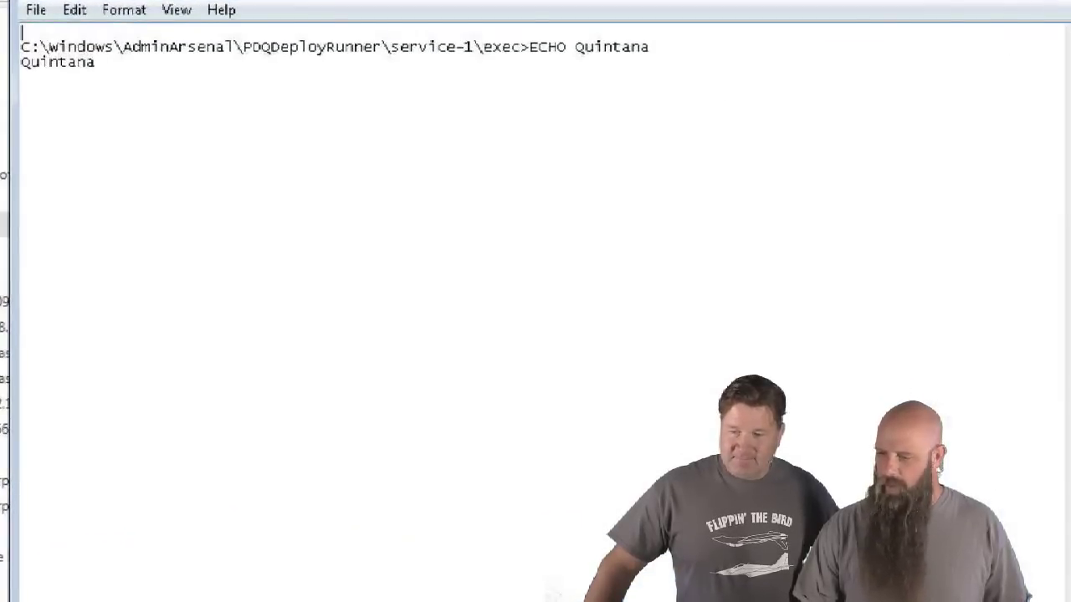
pyautogui.hotkey('alt', 'F4')
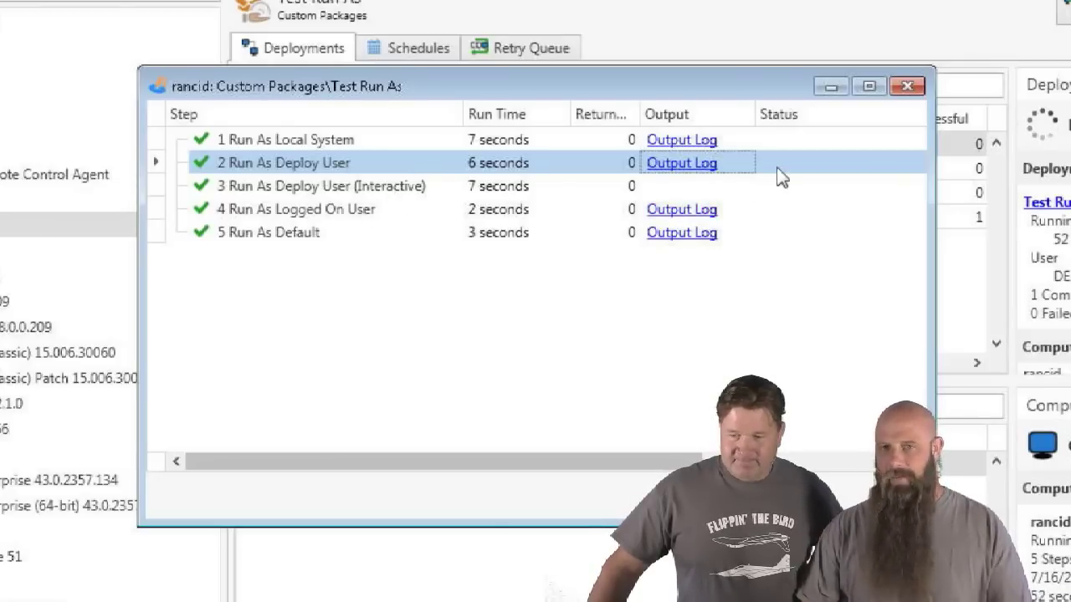
# Read the output logs of the Logged On User and Default steps, and close rancid's step details.
pyautogui.click(709, 210)
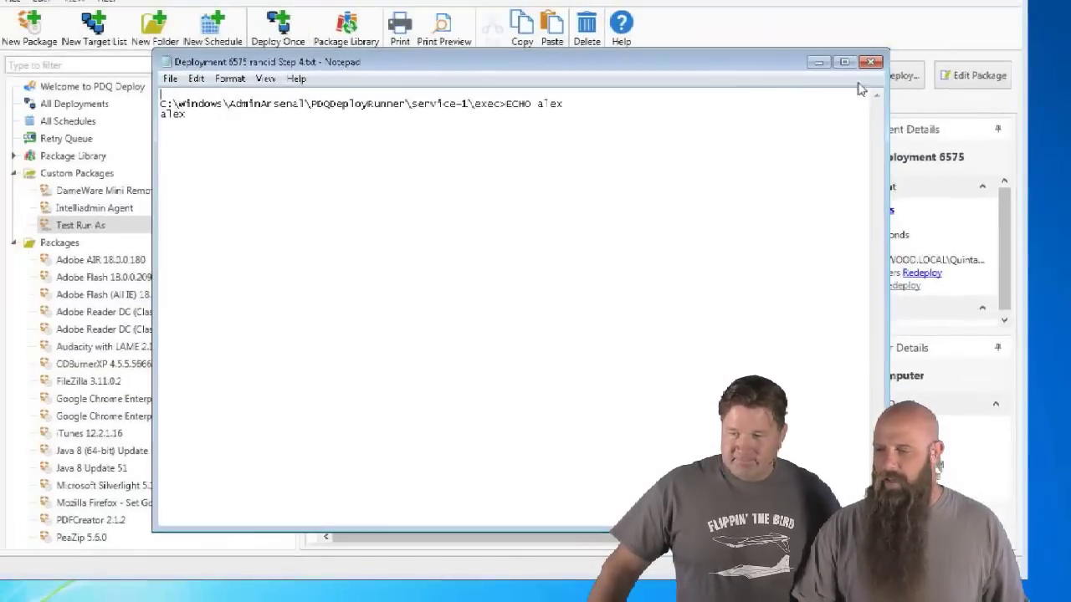
pyautogui.click(1020, 5)
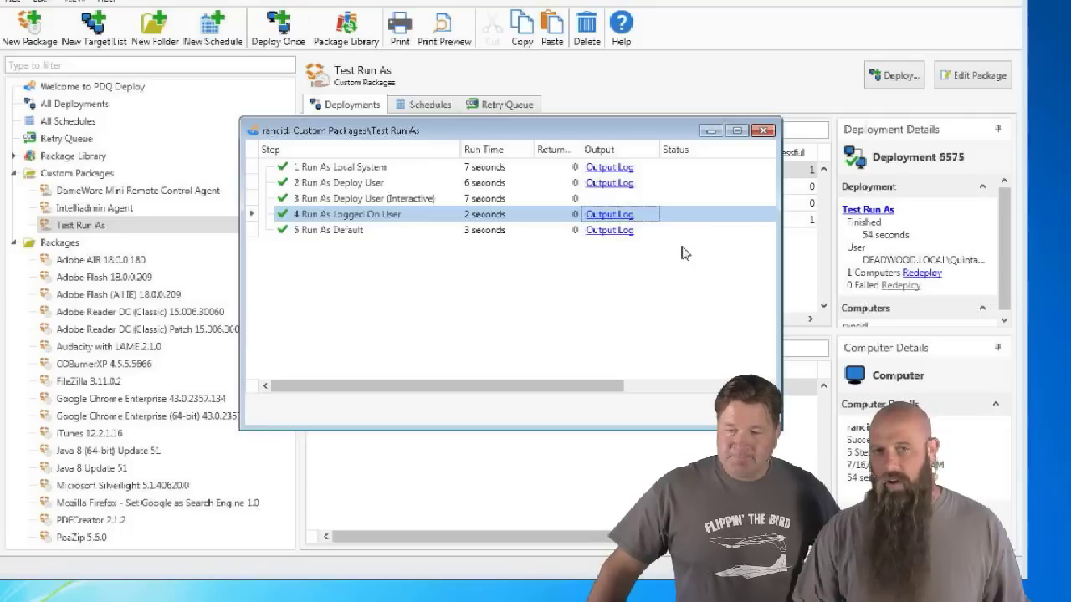
pyautogui.click(603, 238)
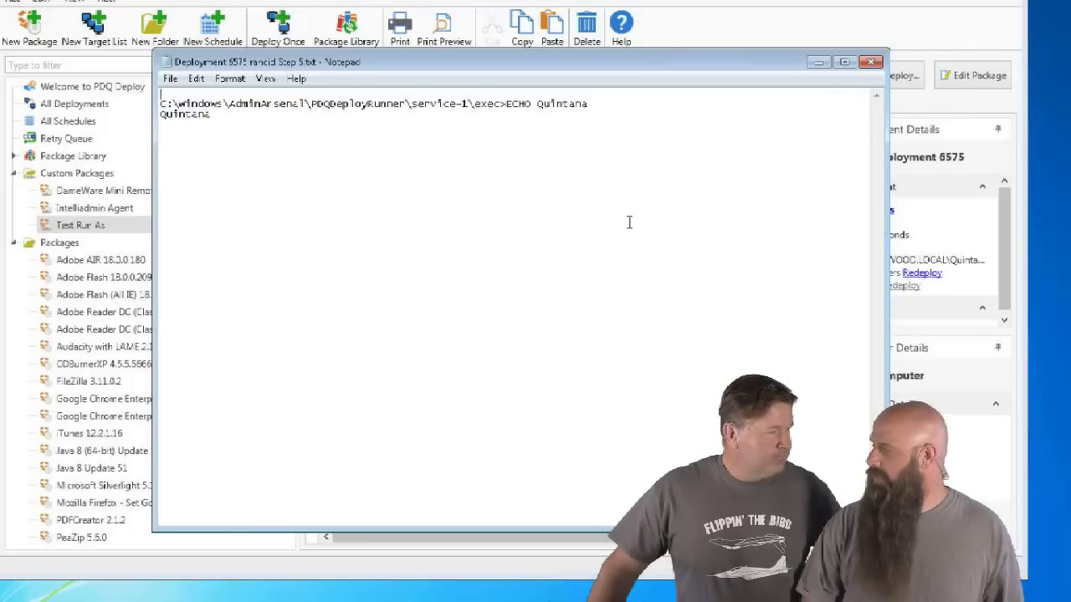
pyautogui.click(870, 62)
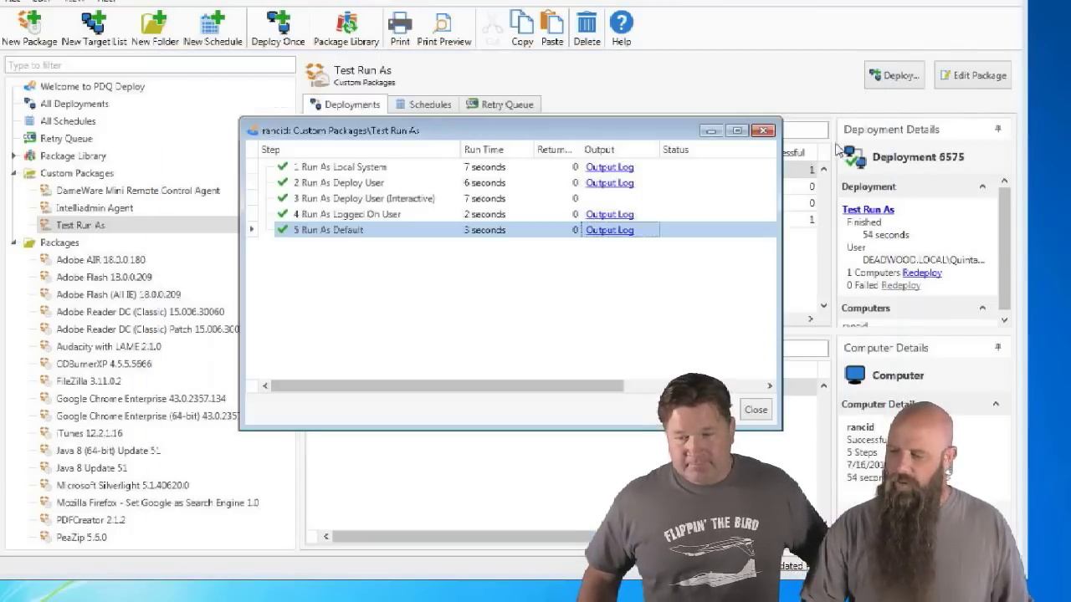
pyautogui.click(756, 412)
# Reopen the Test Run As package and compare the commands of the Local System and Deploy User (Interactive) steps.
pyautogui.doubleClick(97, 228)
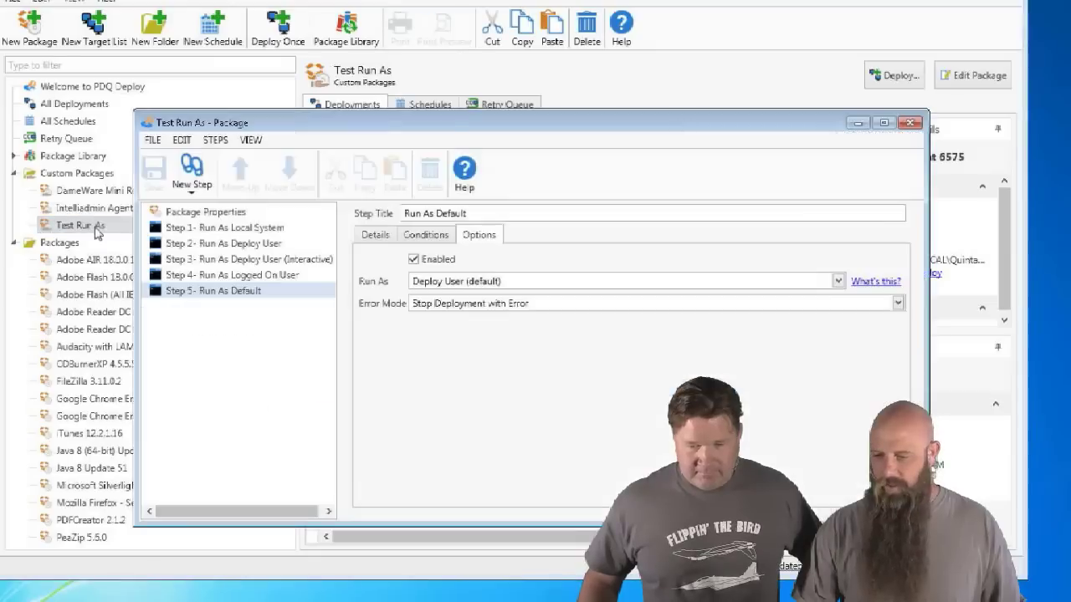
pyautogui.click(200, 229)
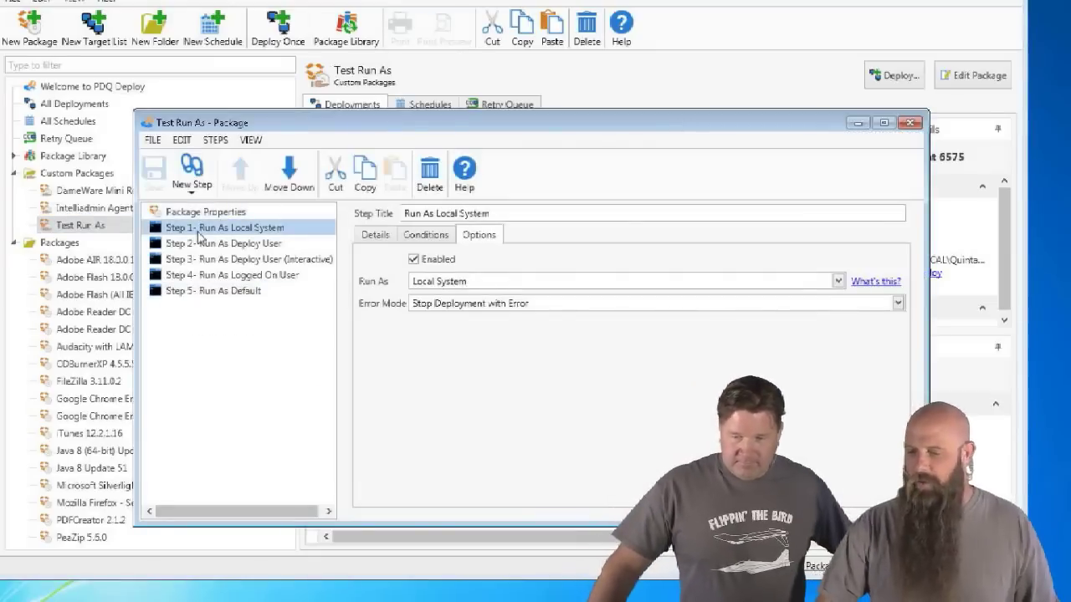
pyautogui.click(374, 236)
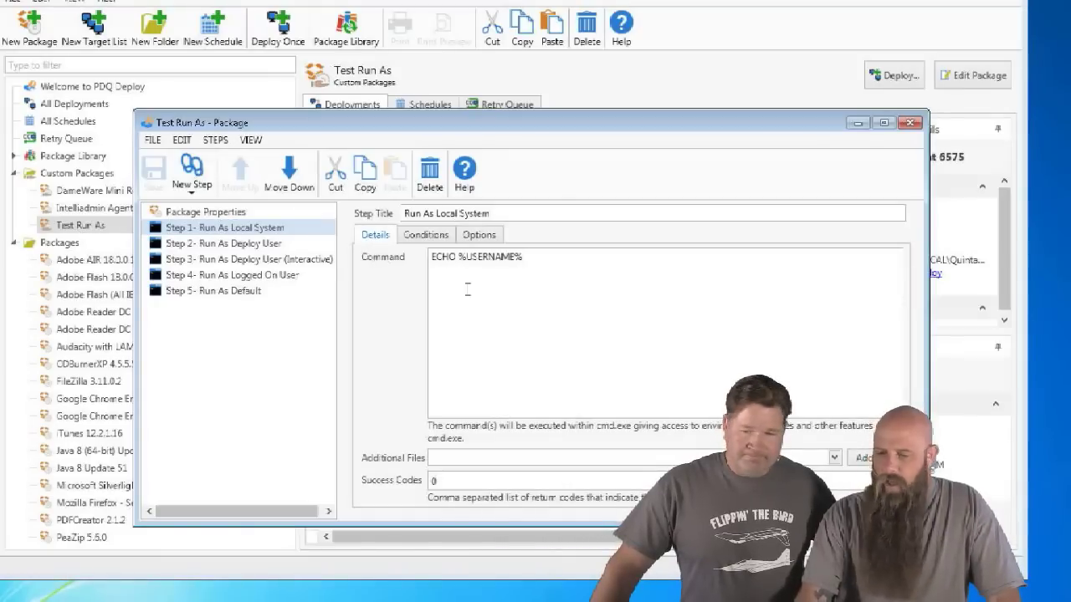
pyautogui.click(224, 260)
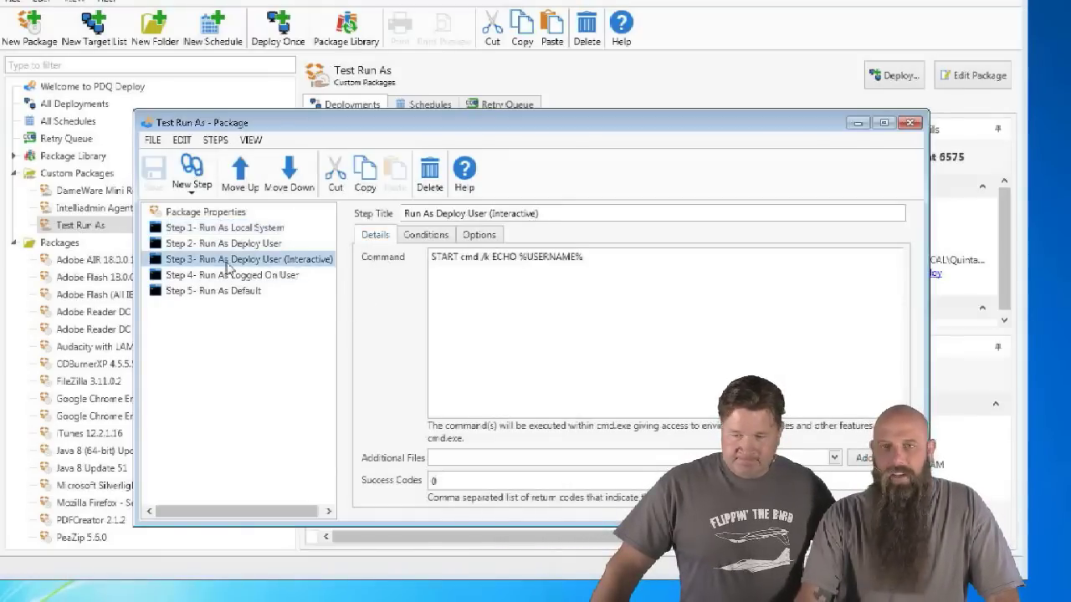